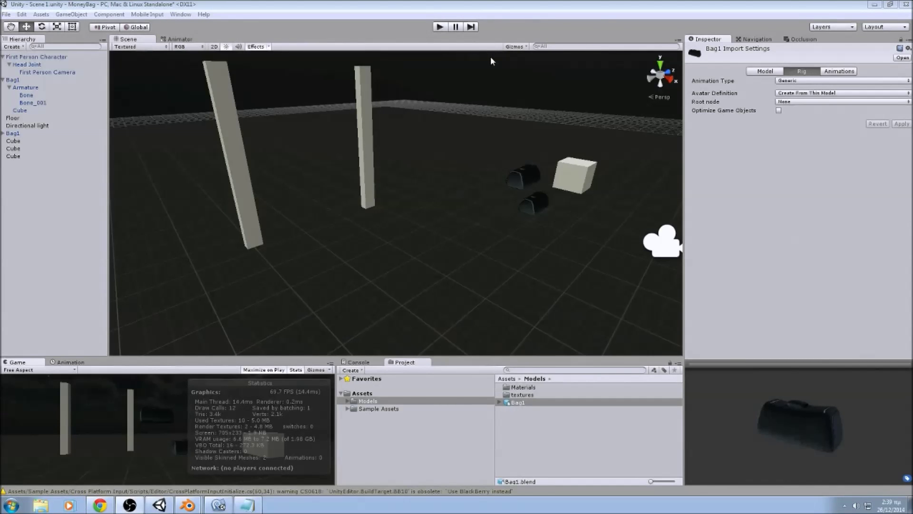
Run the scene and test picking up and throwing the two bags in first-person view.
left_click(441, 28)
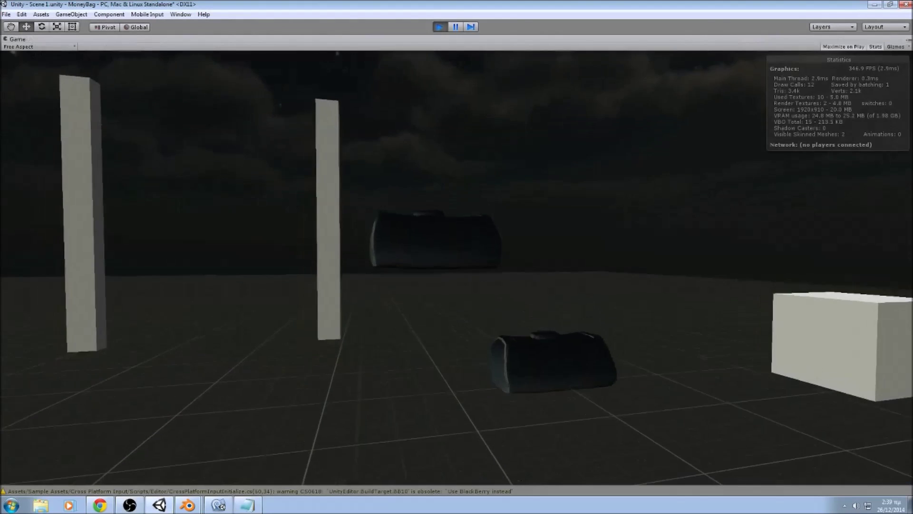
key("w")
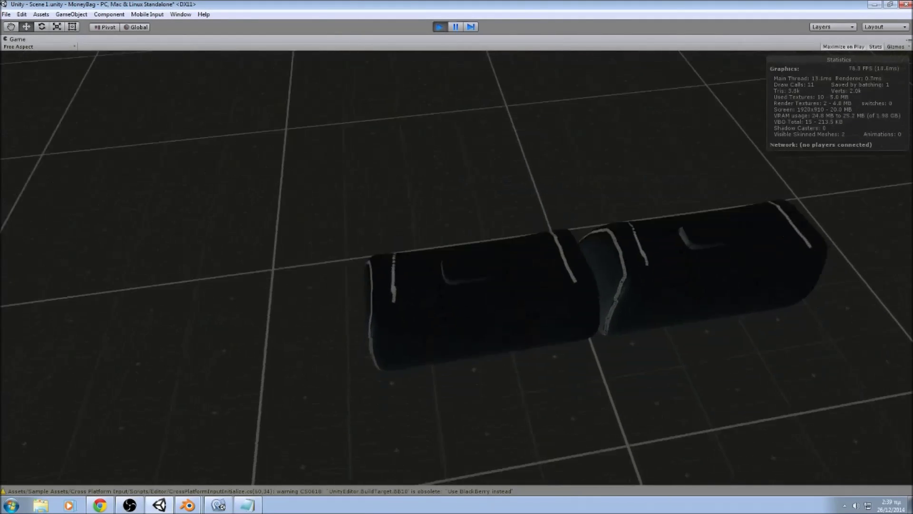
key("w")
key("g")
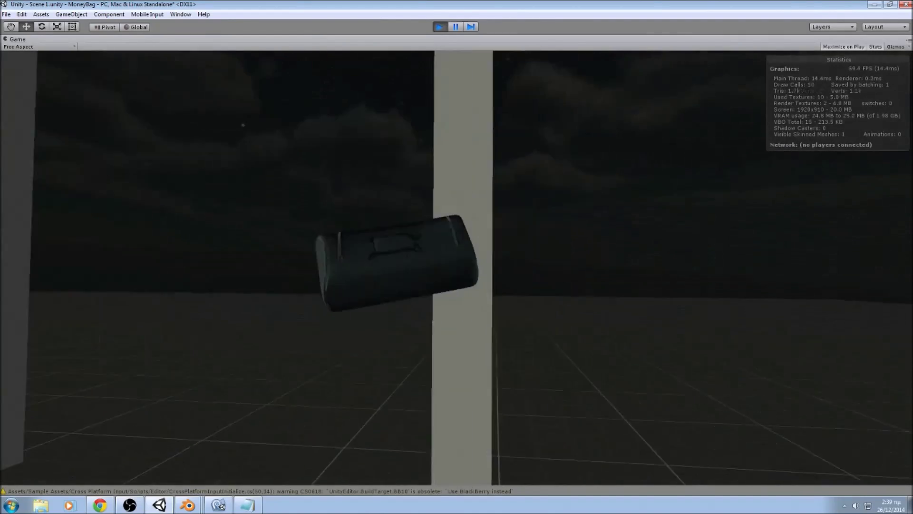
key("w")
key("w")
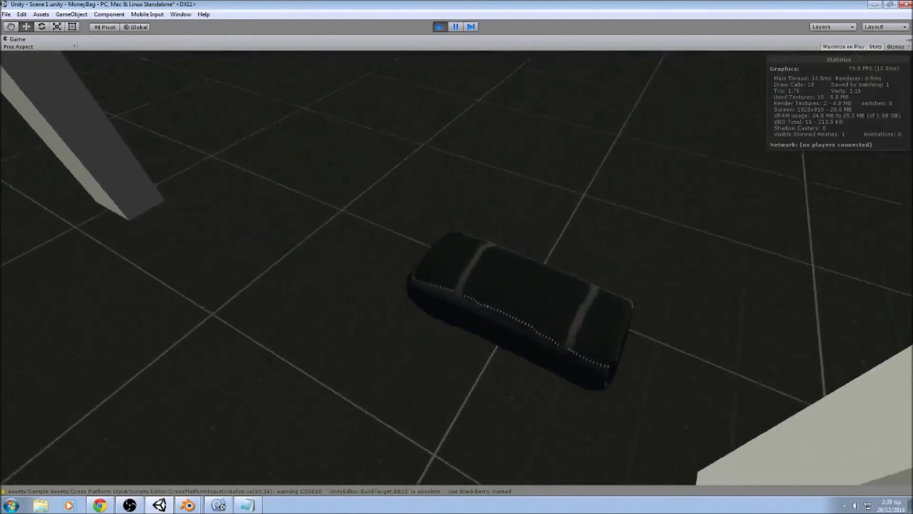
key("g")
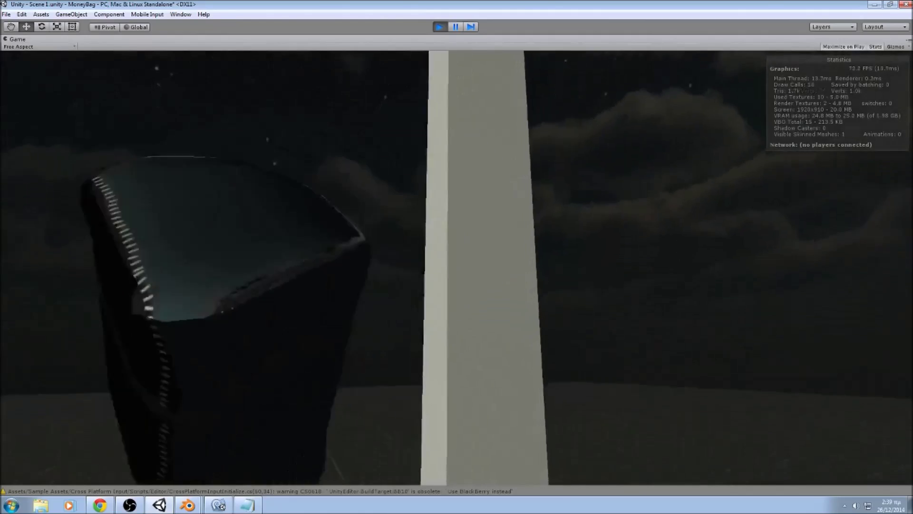
Continue the play test by carrying a bag among the pillars and throwing it across the floor.
key("s")
key("w")
key("d")
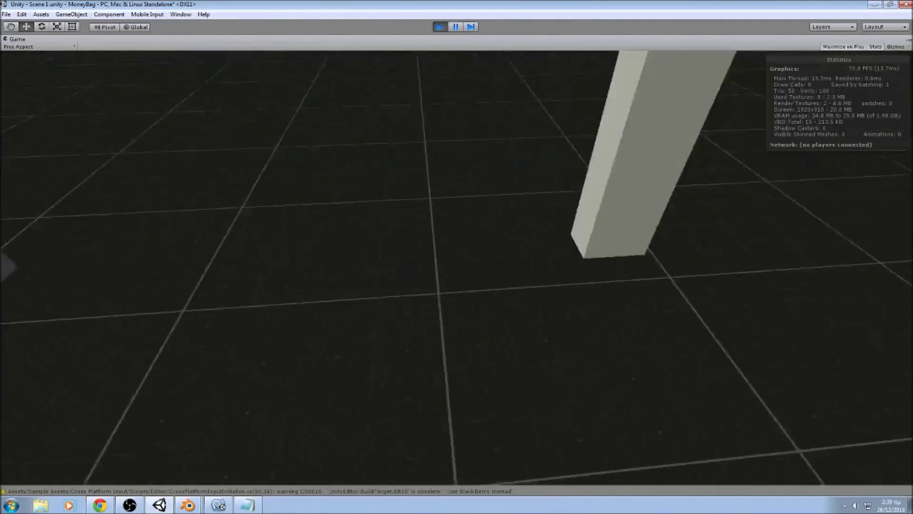
key("g")
key("w")
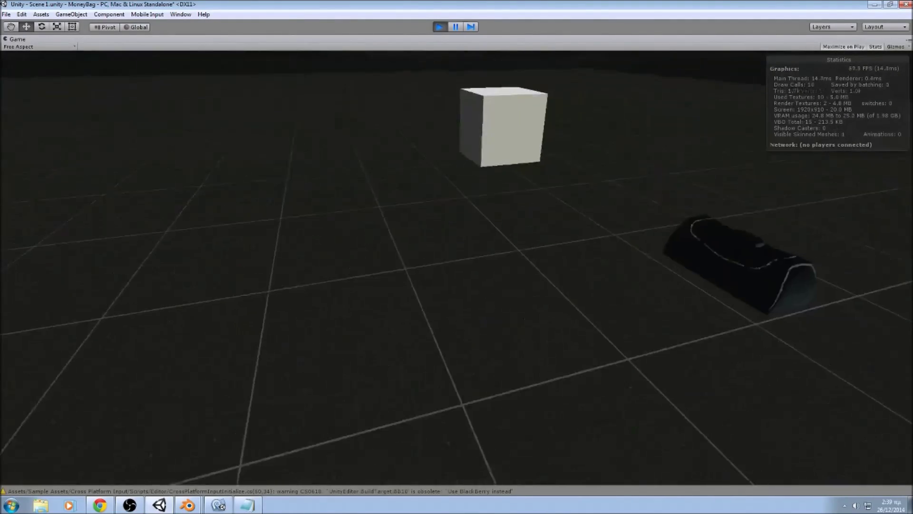
key("g")
key("s")
key("w")
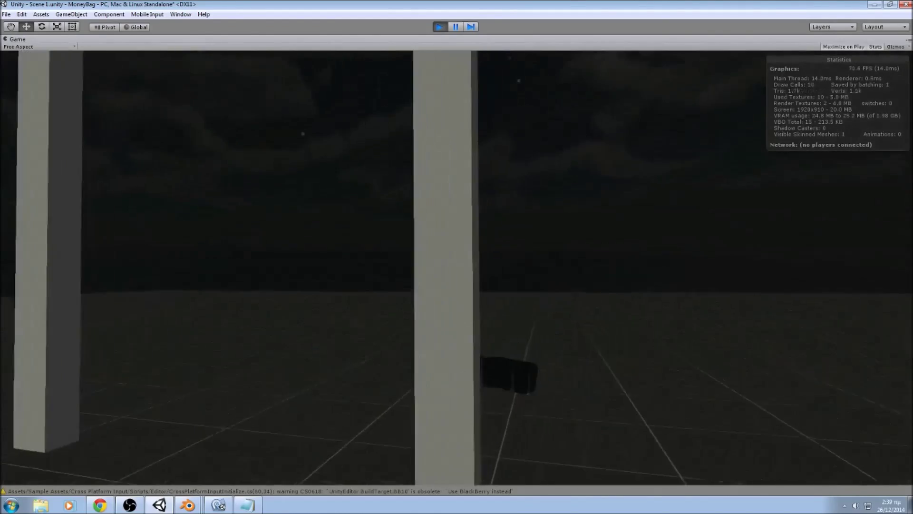
key("g")
key("w")
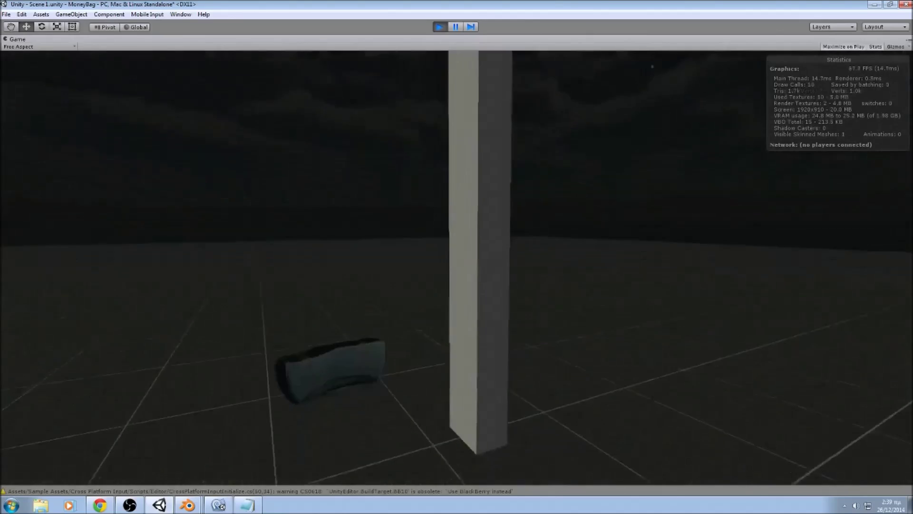
Walk around the running scene to examine the cube, the two pillars and the thrown bags.
key("w")
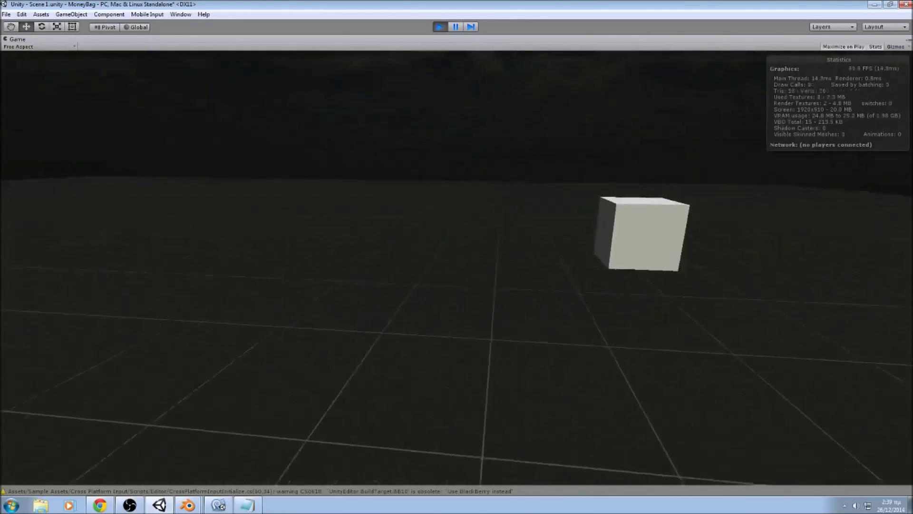
key("w")
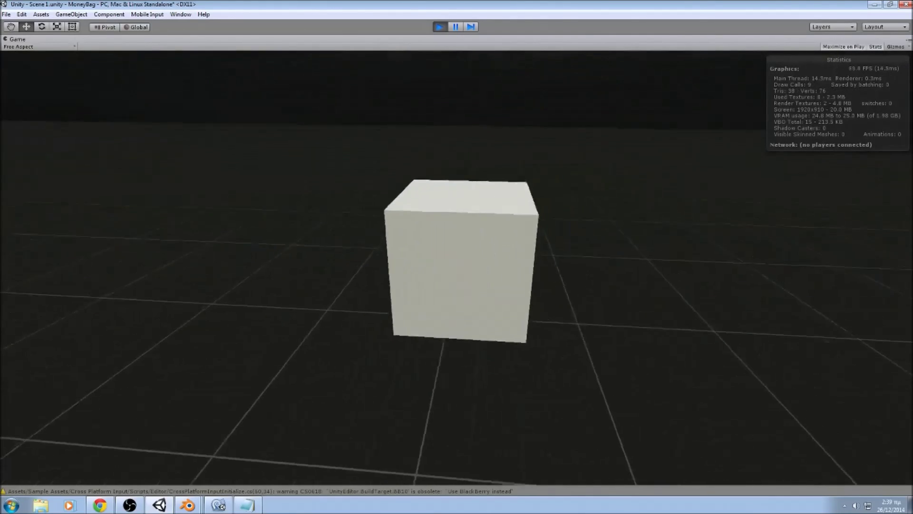
key("w")
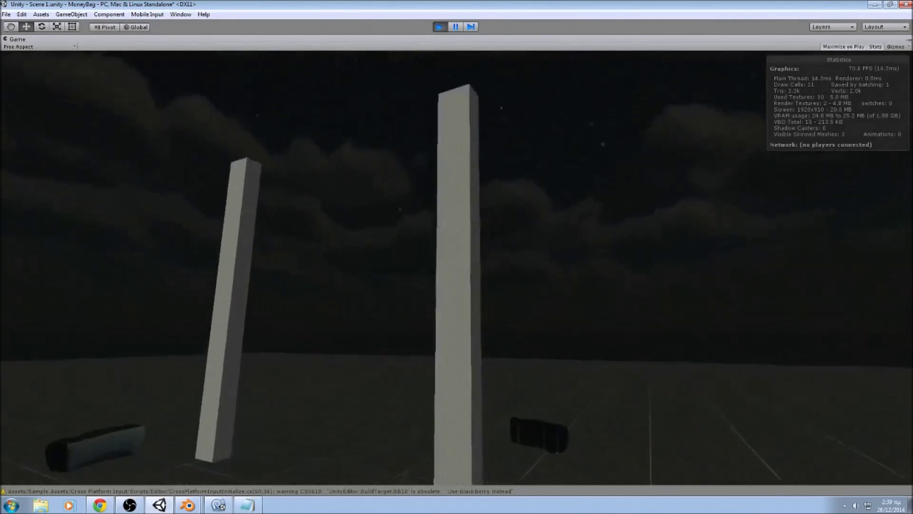
key("w")
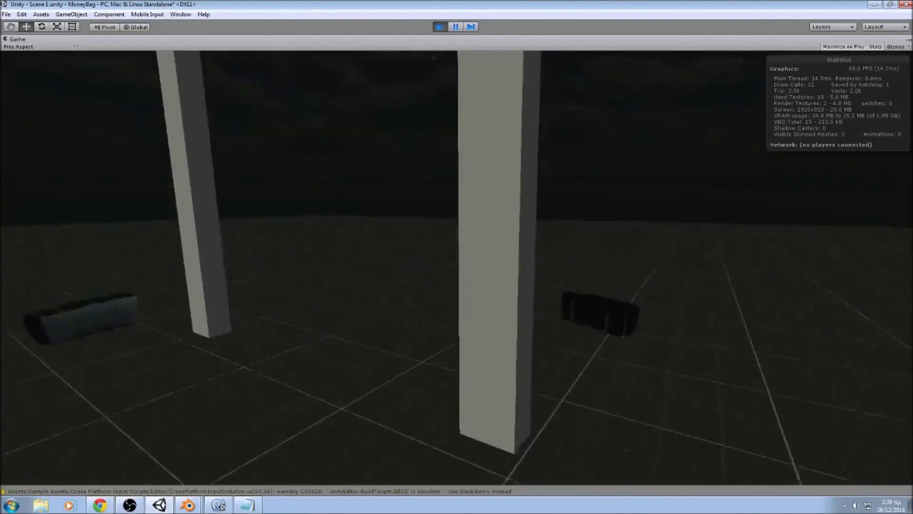
key("w")
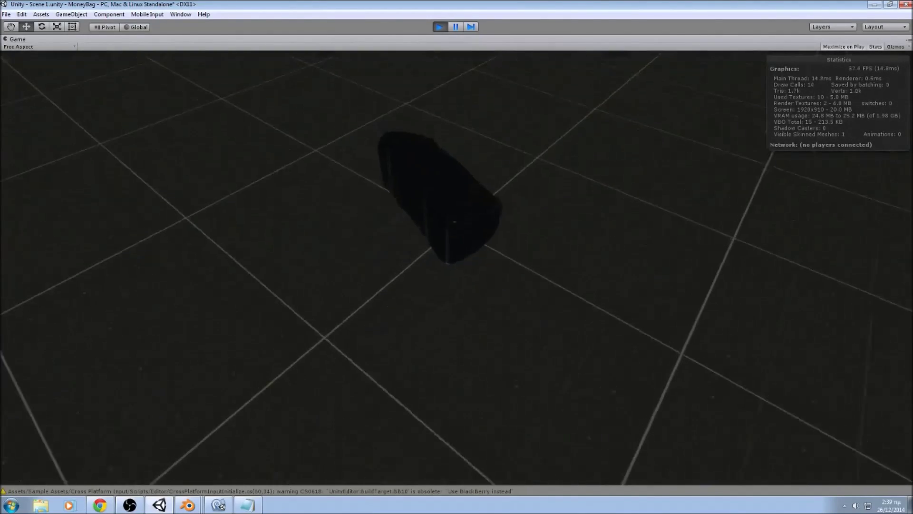
Grab, drop and throw the bags near the pillars again, and stop the play test.
key("w")
key("s")
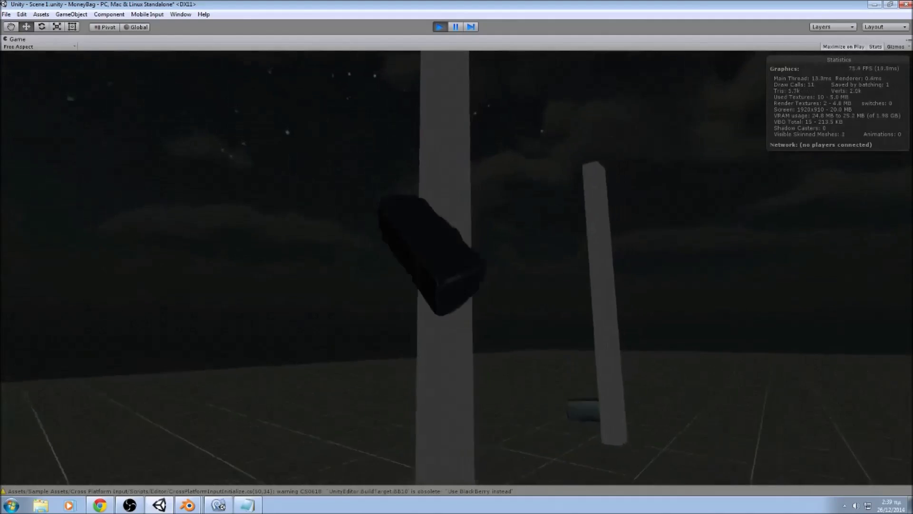
key("w")
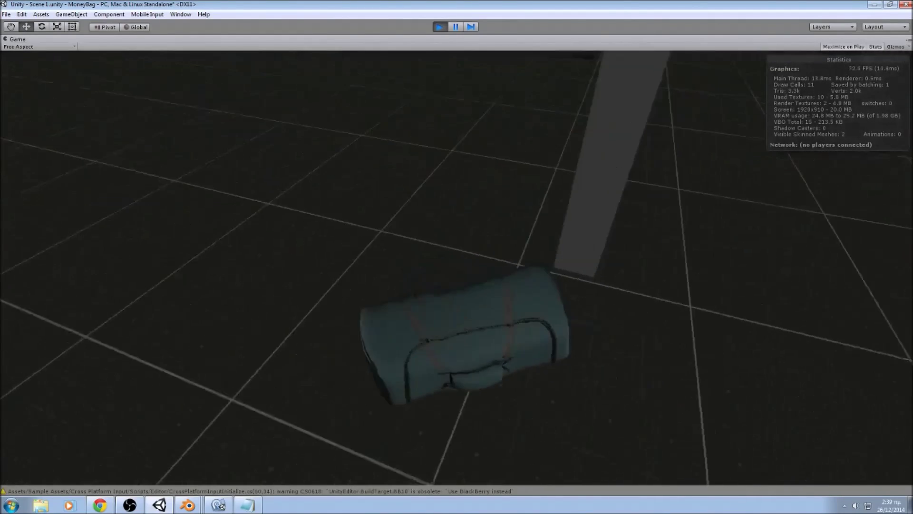
key("f")
key("a")
key("g")
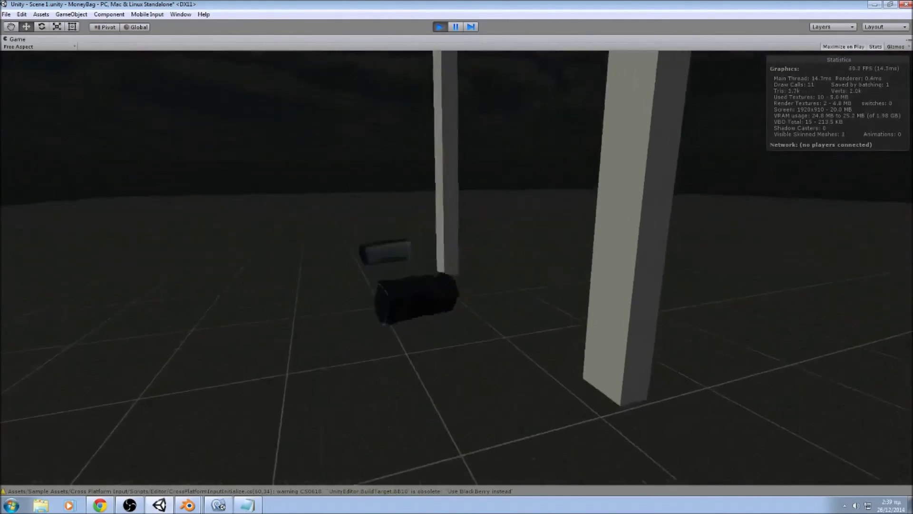
key("w")
key("f")
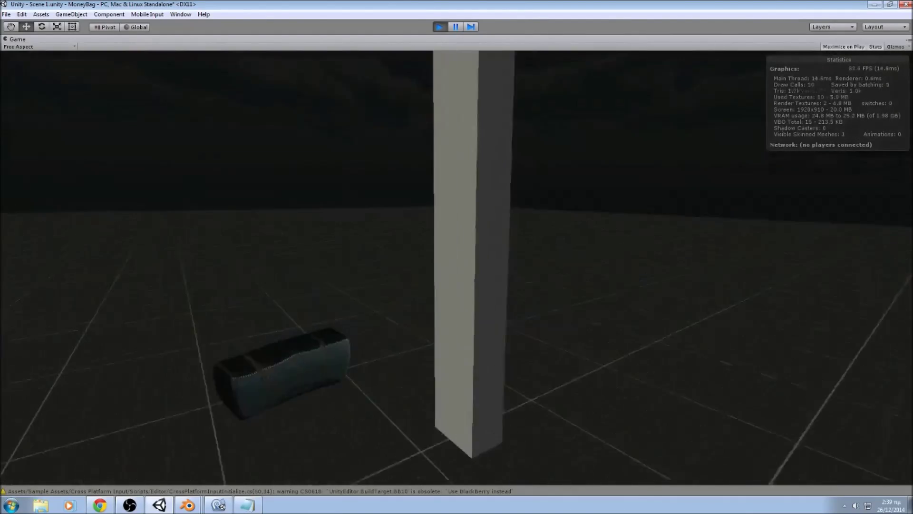
key("g")
key("s")
key("w")
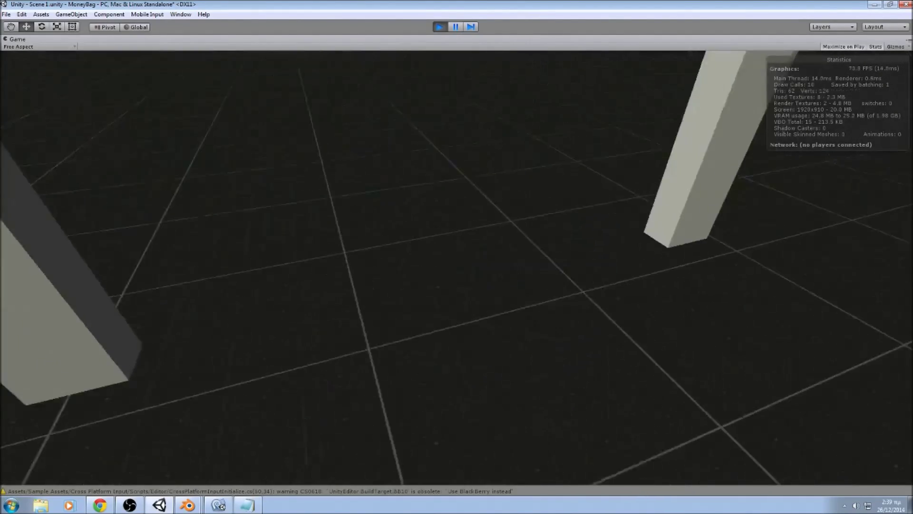
key("w")
key("g")
key("s")
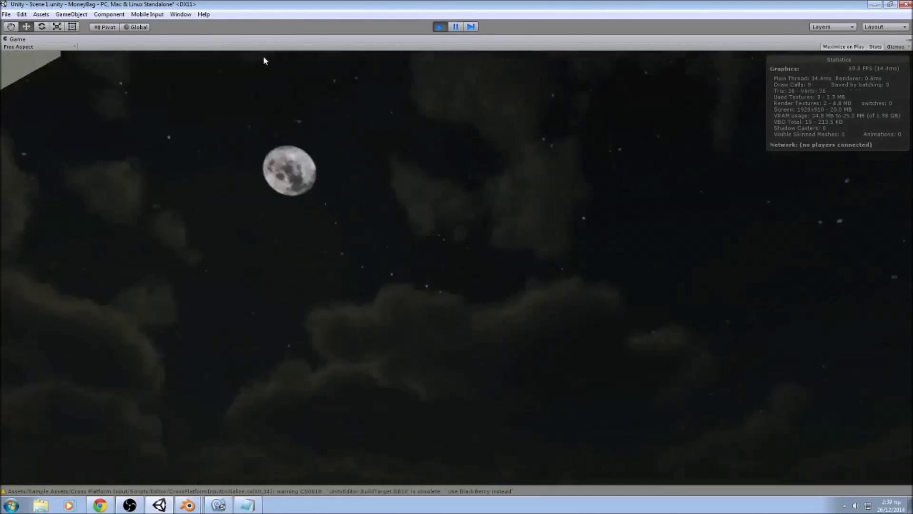
left_click(439, 26)
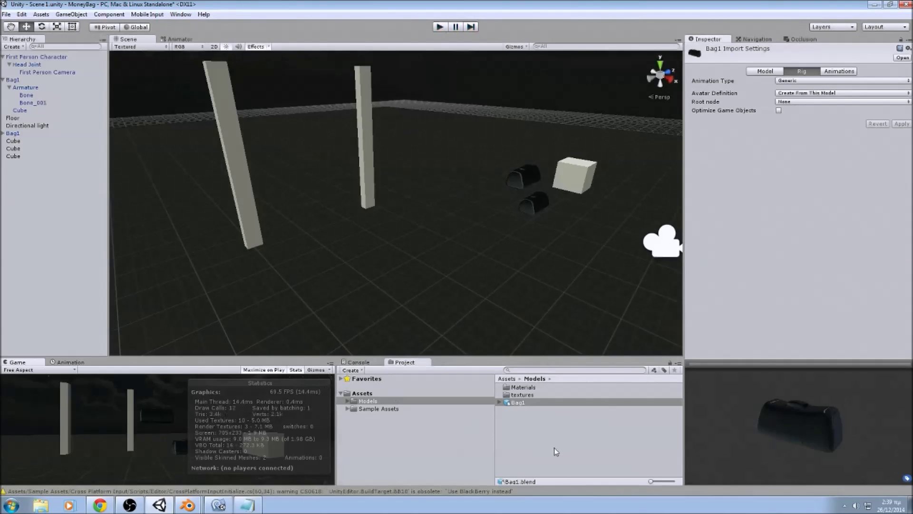
Switch to the Bag1.blend model in Blender and examine the bag mesh from several sides.
left_click(520, 403)
left_click(188, 505)
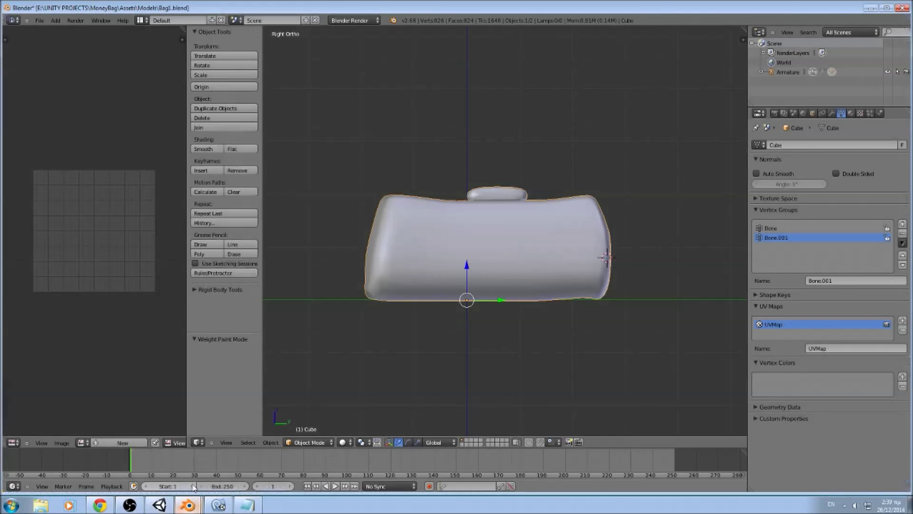
middle_click_drag(521, 192, 410, 206)
middle_click_drag(564, 245, 426, 261)
scroll(547, 276, "down", 4)
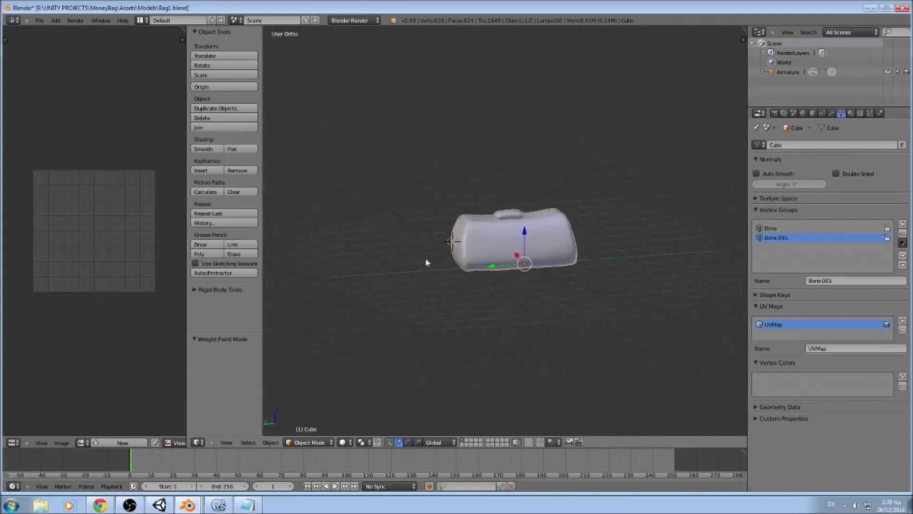
scroll(426, 261, "up", 4)
middle_click_drag(532, 254, 614, 233)
Show the bag in wireframe and try rotating each of its two armature bones, Bone.001 and Bone.
key("z")
right_click(519, 250)
middle_click_drag(680, 248, 697, 215)
key("r")
right_click(685, 225)
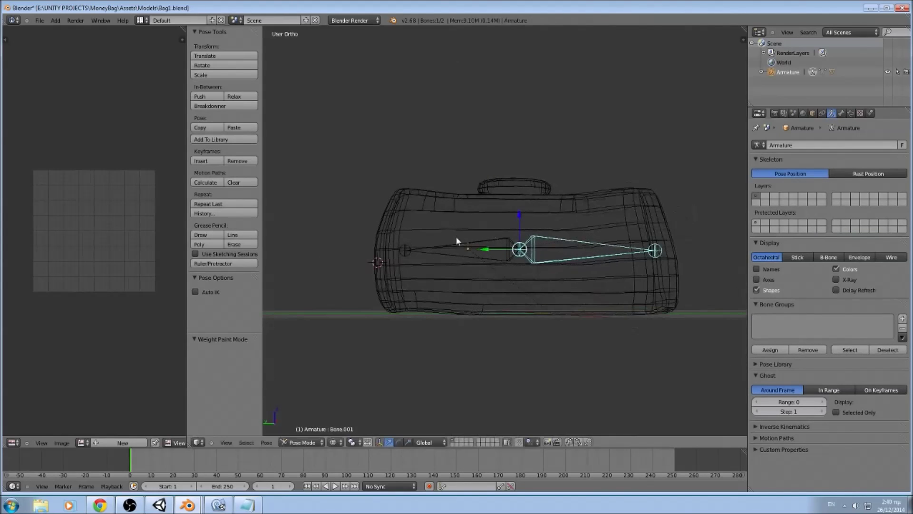
right_click(459, 244)
key("r")
right_click(526, 194)
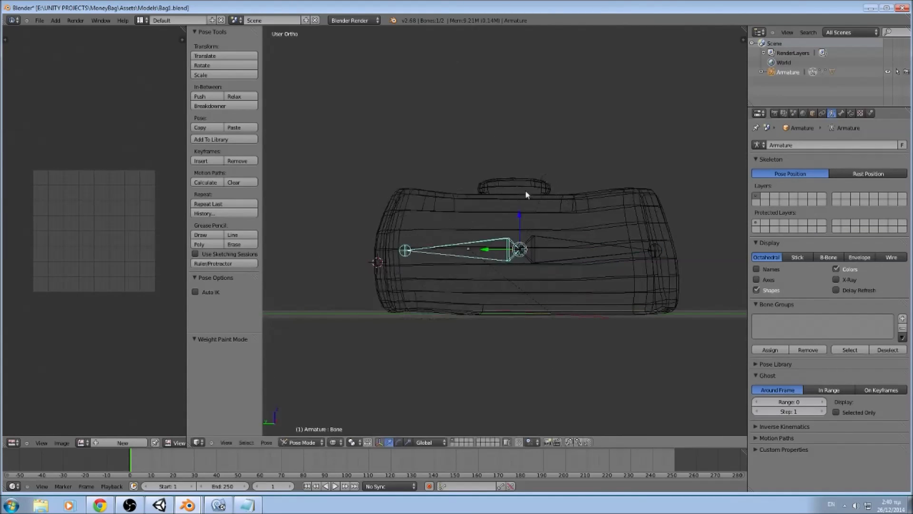
key("r")
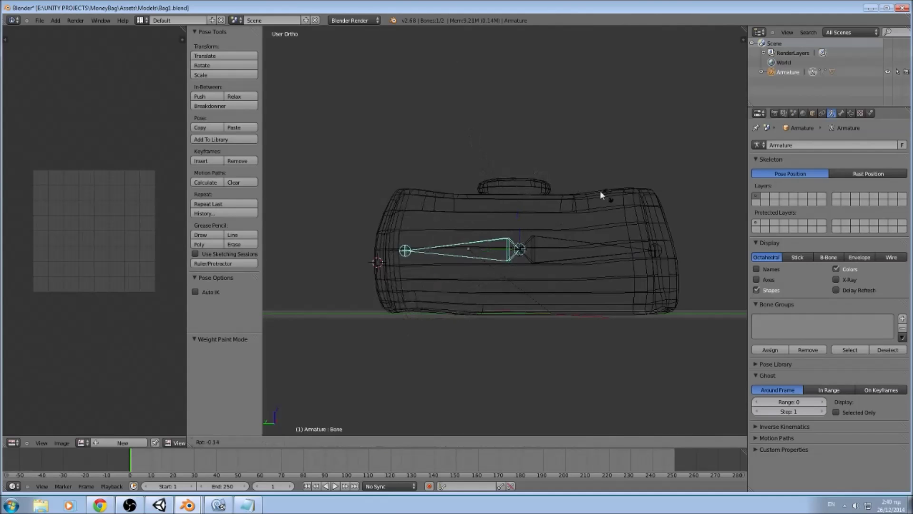
right_click(571, 190)
Examine the bag mesh's Bone vertex group in Weight Paint mode and its vertices in Edit Mode.
right_click(572, 192)
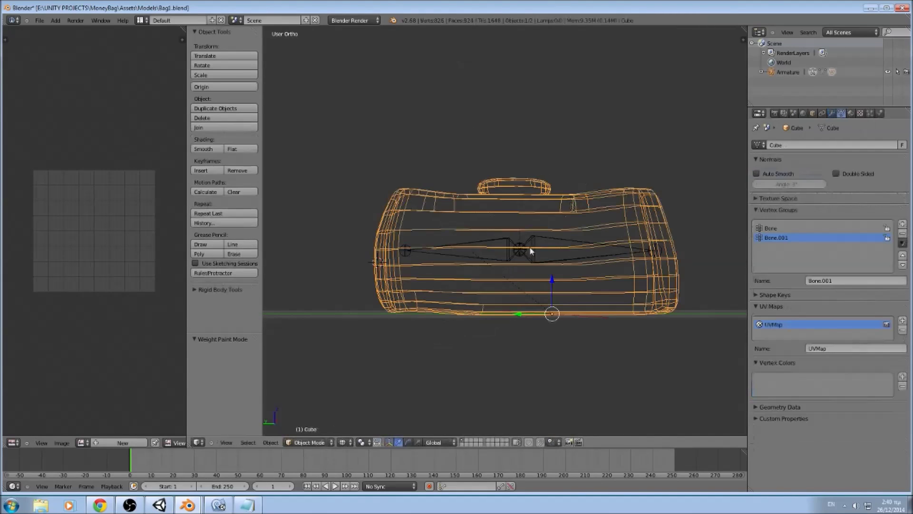
left_click(309, 441)
left_click(309, 393)
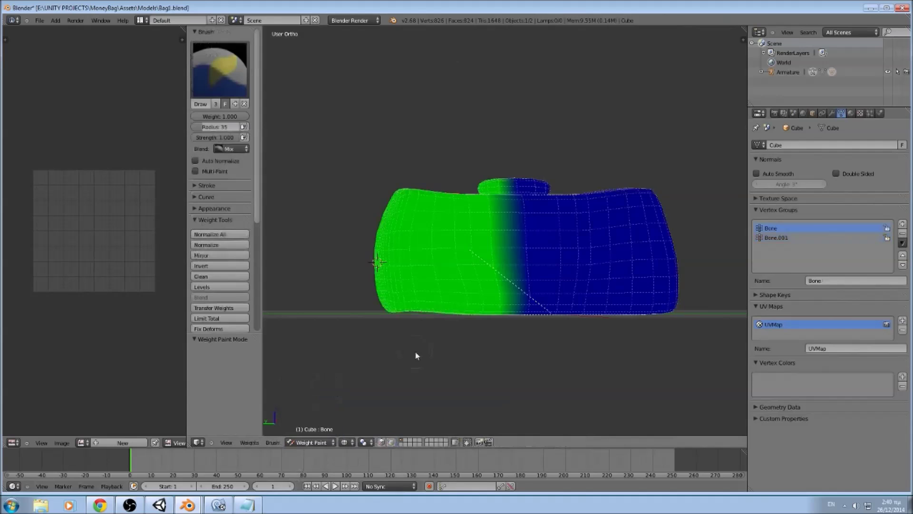
mouse_move(585, 259)
middle_mouse_down()
mouse_move(540, 277)
mouse_move(652, 269)
mouse_move(722, 251)
mouse_move(598, 220)
mouse_move(378, 218)
mouse_move(459, 170)
mouse_move(527, 242)
middle_mouse_up()
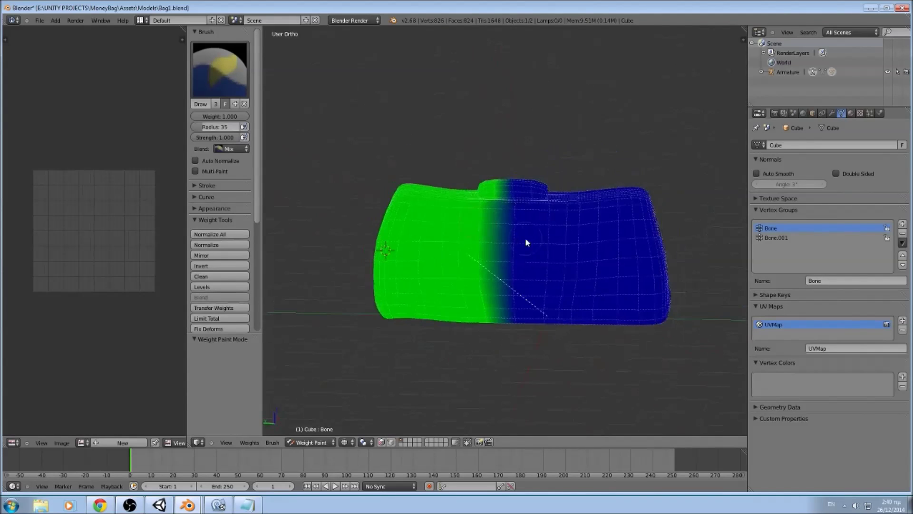
middle_click_drag(637, 208, 615, 206)
key("Tab")
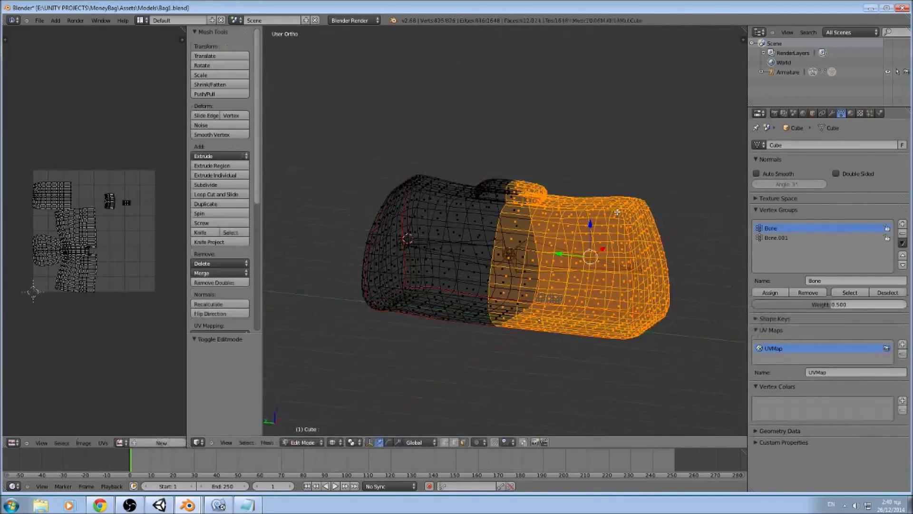
Return to Unity and show the contents of the project's root Assets folder, with the bags in the scene view.
left_click(870, 8)
left_click_drag(515, 141, 371, 186, "alt")
middle_click_drag(371, 186, 314, 181)
left_click(364, 392)
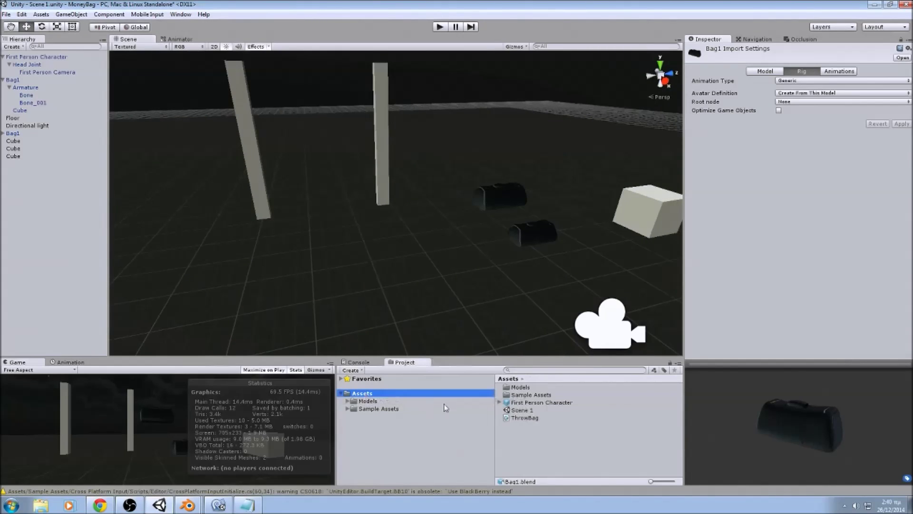
middle_click_drag(483, 260, 447, 260)
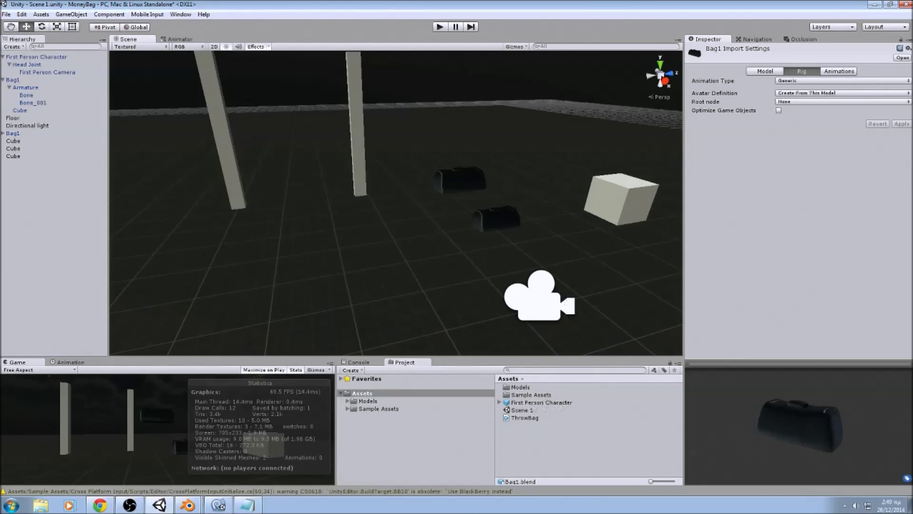
Show the Asset Store page for Sample Assets (beta) for Unity 4.6 over the editor and move it away again.
left_click_drag(912, 50, 289, 111)
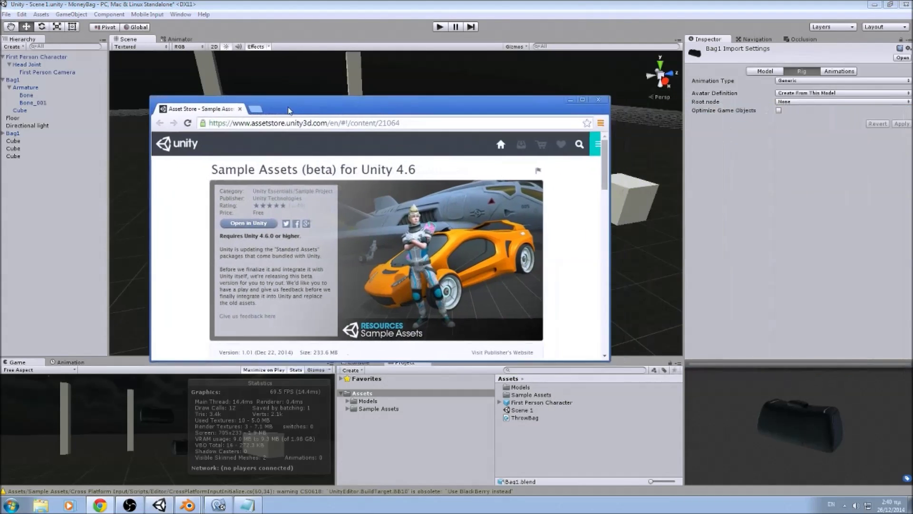
left_click_drag(607, 360, 745, 441)
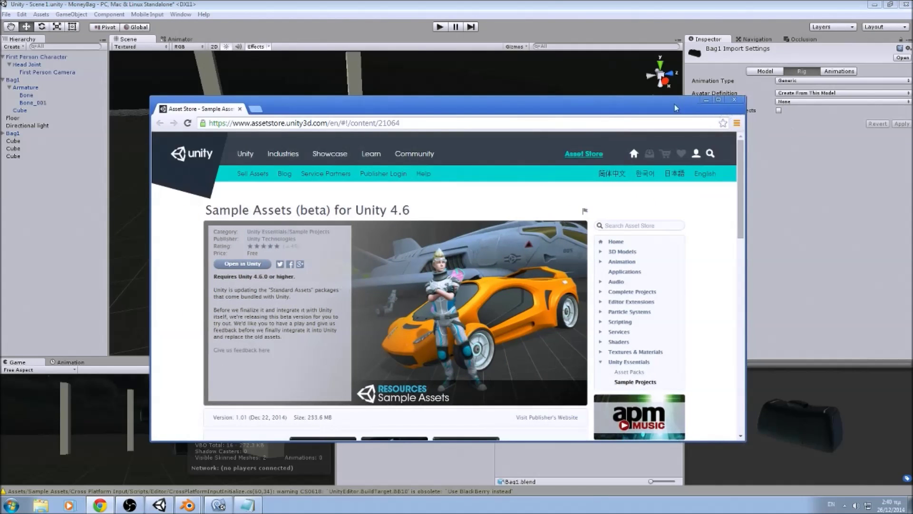
left_click_drag(677, 107, 912, 97)
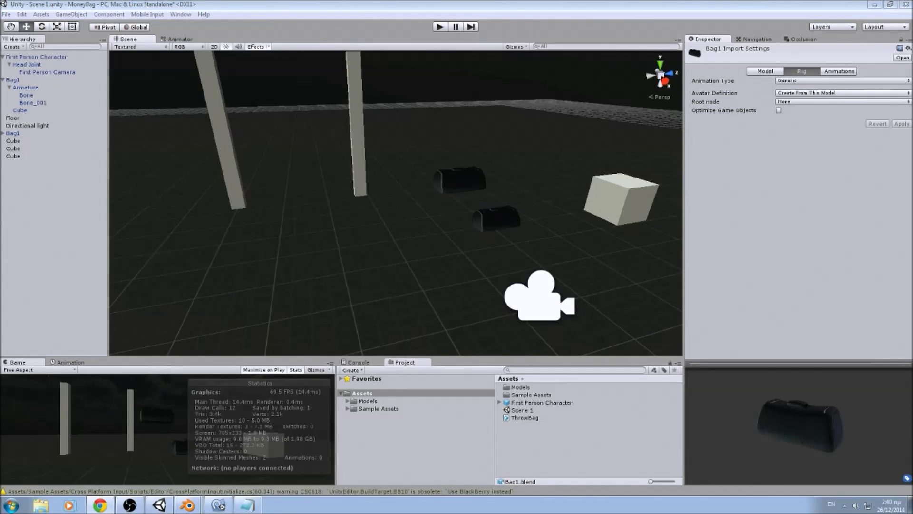
Place another Bag1 model from the Models folder in the scene, in front of the two tall pillars.
middle_click_drag(559, 226, 469, 211)
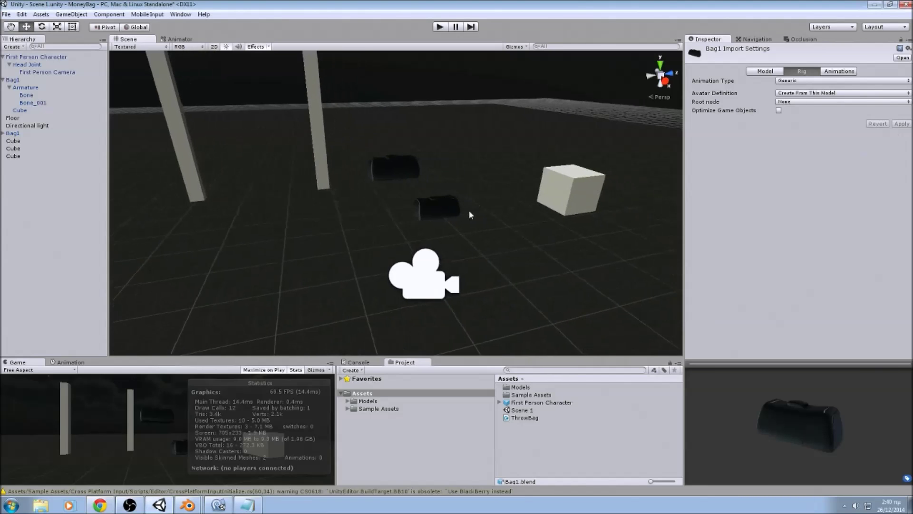
right_click_drag(469, 211, 335, 190)
middle_click_drag(335, 190, 287, 187)
right_click_drag(286, 186, 200, 217)
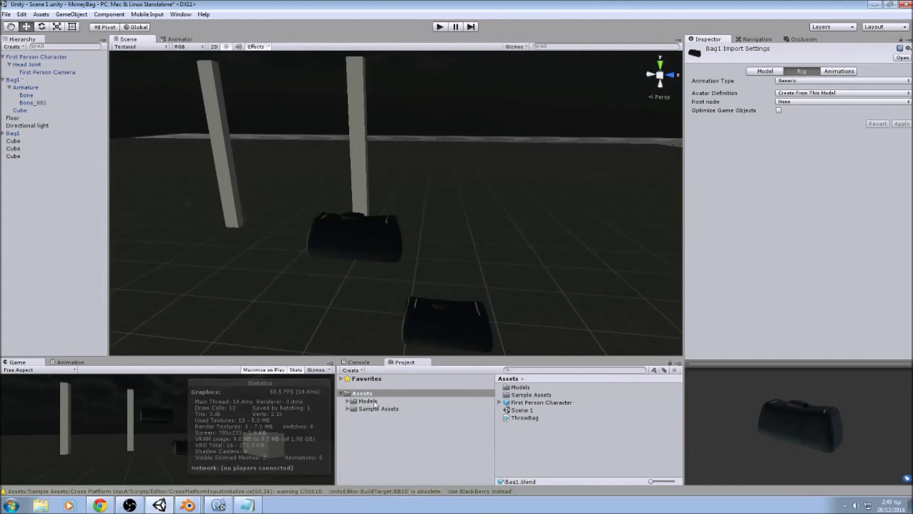
scroll(391, 209, "down", 3)
middle_click_drag(391, 209, 536, 325)
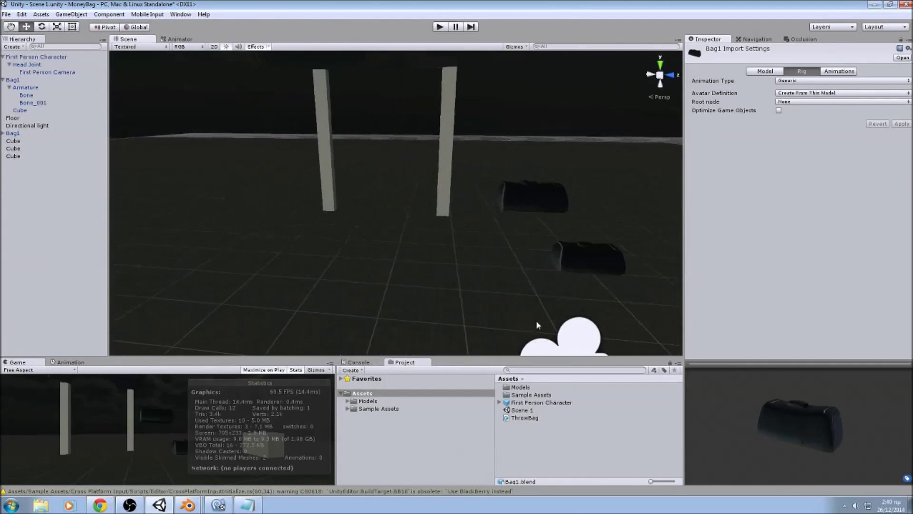
left_click(389, 401)
left_click_drag(518, 403, 437, 266)
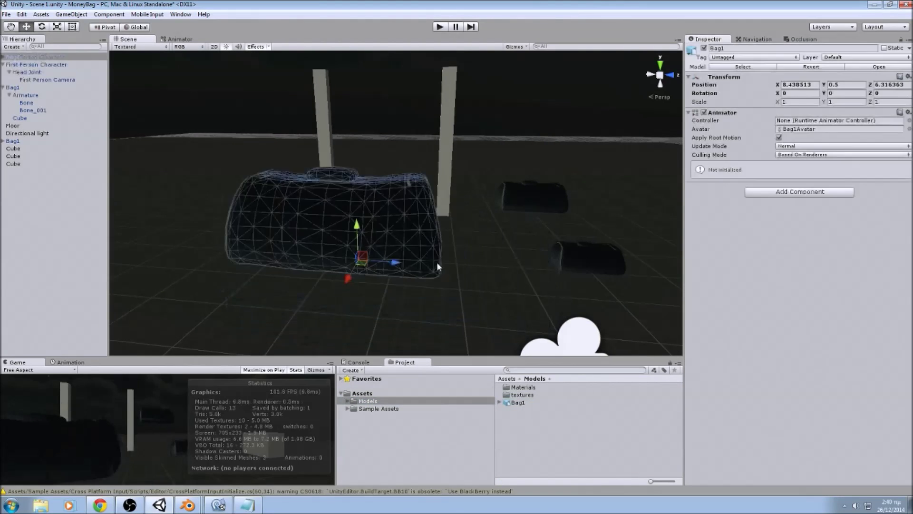
Set the new bag's scale to 0.2 on the X, Y and Z axes.
left_click(798, 102)
type("2")
key("Tab")
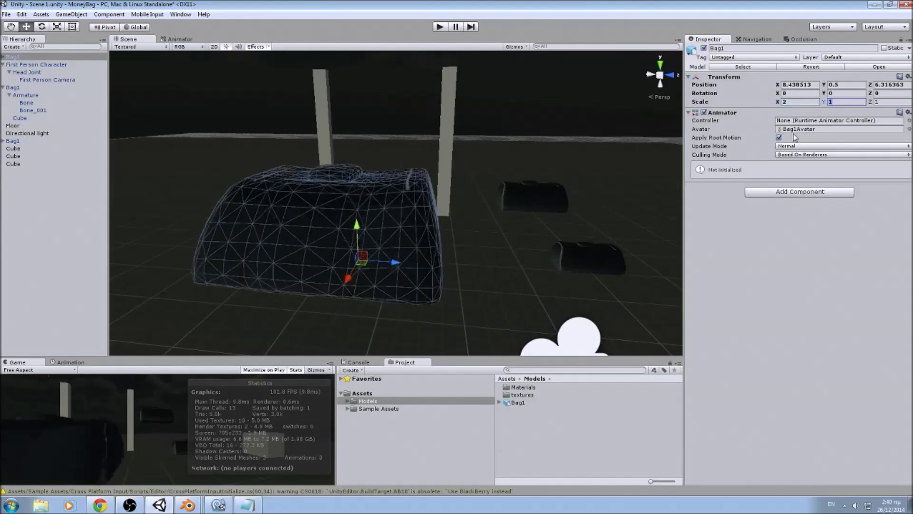
type("0.2")
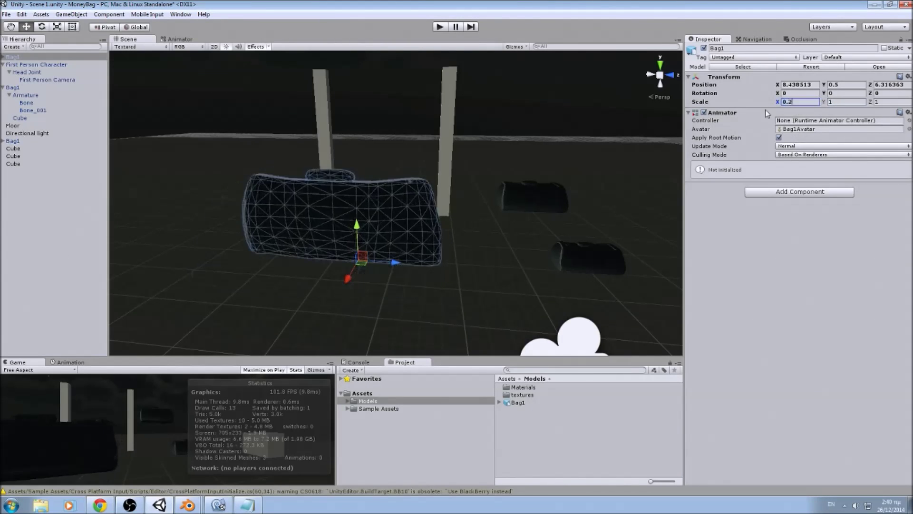
key("Tab")
type("0.2")
key("Tab")
type("0.2")
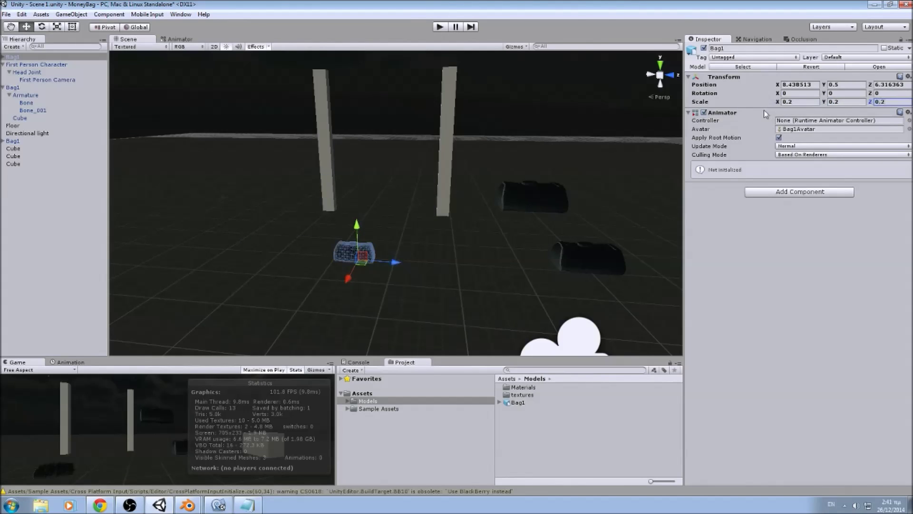
Expand the new Bag1's hierarchy and remove its Animator component.
middle_click_drag(286, 209, 343, 168)
scroll(421, 164, "up", 4)
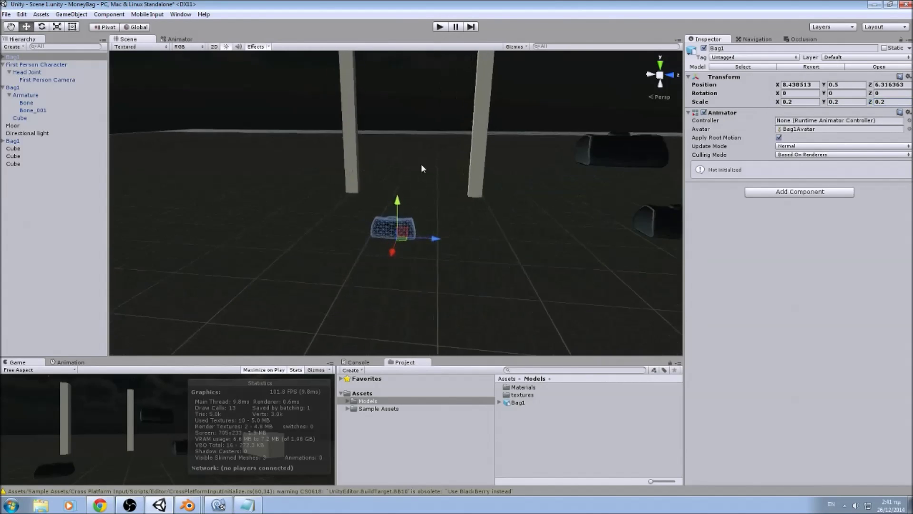
scroll(431, 191, "up", 6)
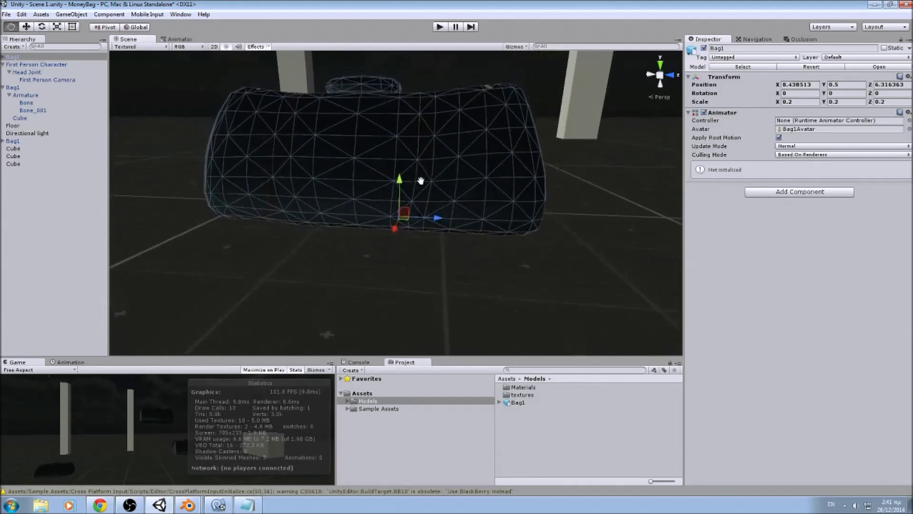
scroll(436, 254, "down", 2)
scroll(438, 253, "up", 2)
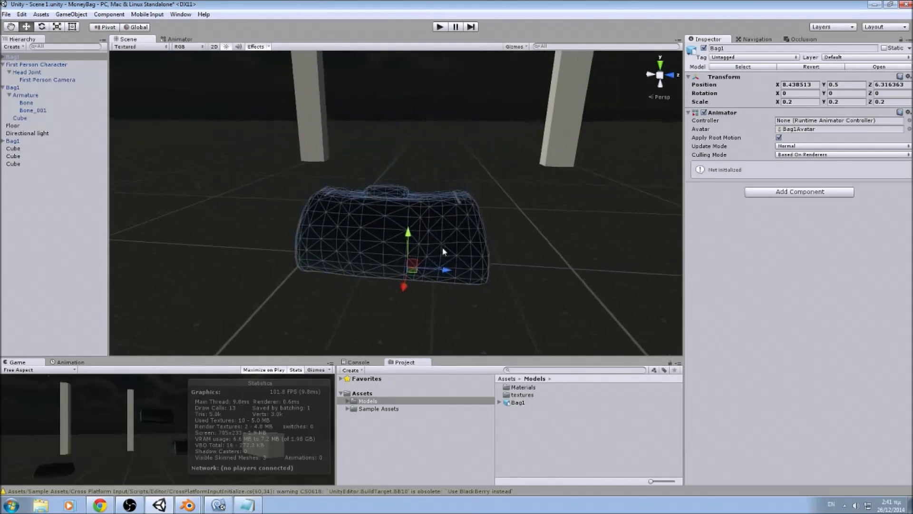
left_click(4, 58)
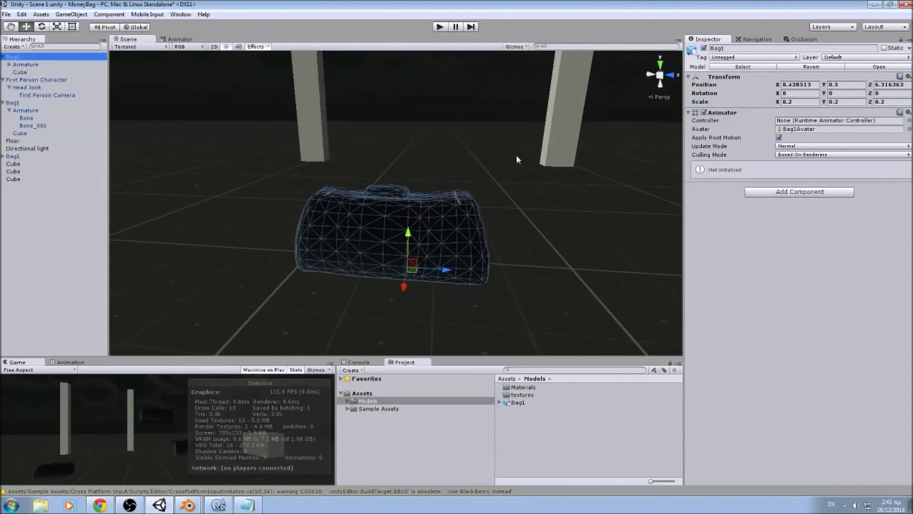
left_click(908, 113)
left_click(881, 148)
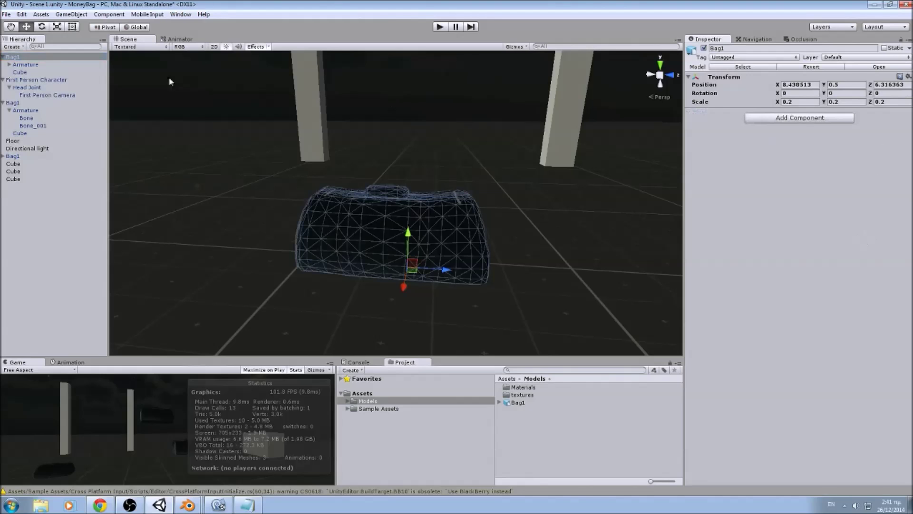
Inspect the new bag's Cube mesh, its Armature and the two bones, Bone and Bone_001.
left_click(32, 73)
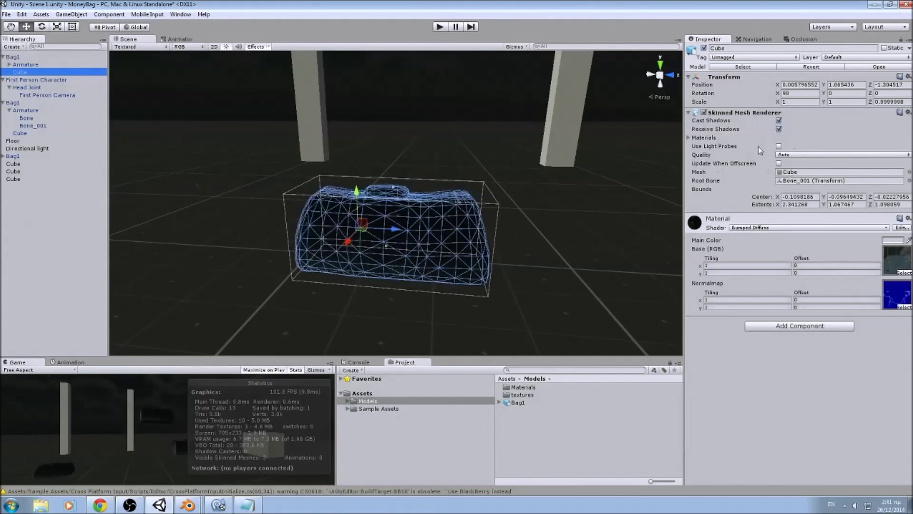
left_click(24, 65)
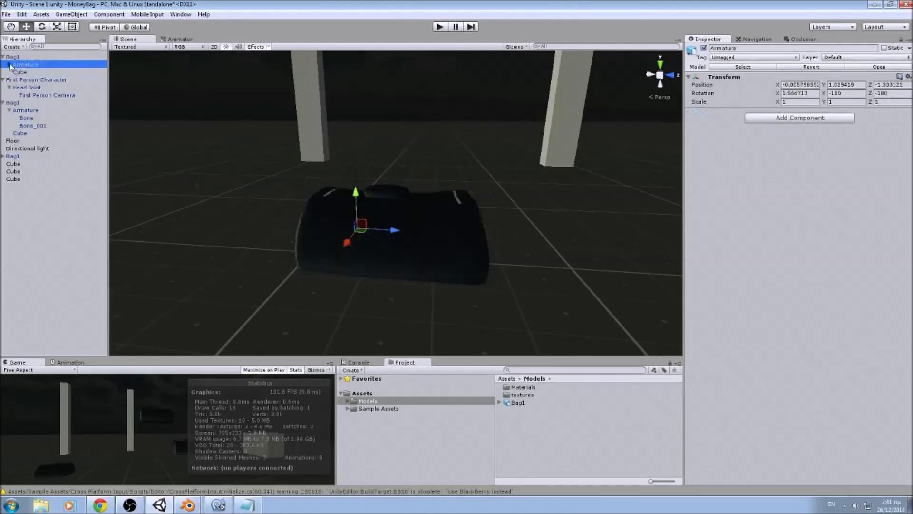
left_click(9, 64)
left_click(25, 73)
left_click(33, 79)
left_click(26, 72)
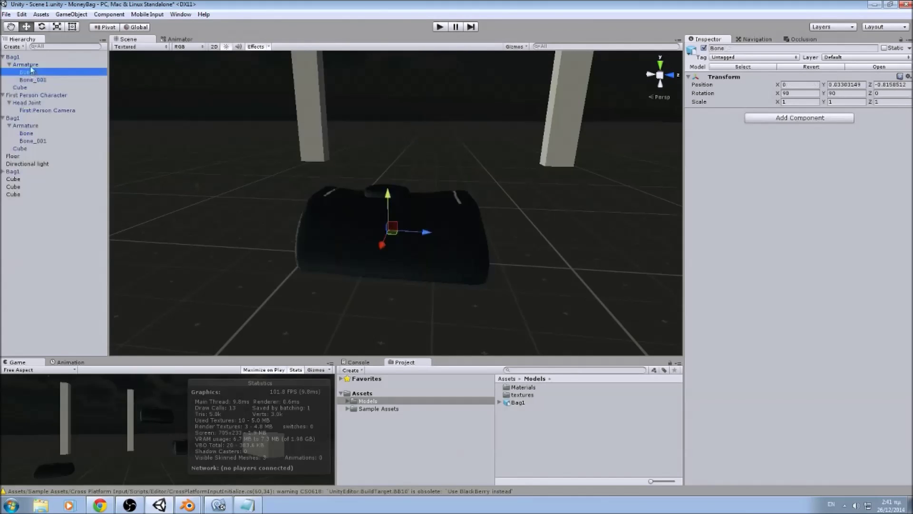
left_click(32, 80)
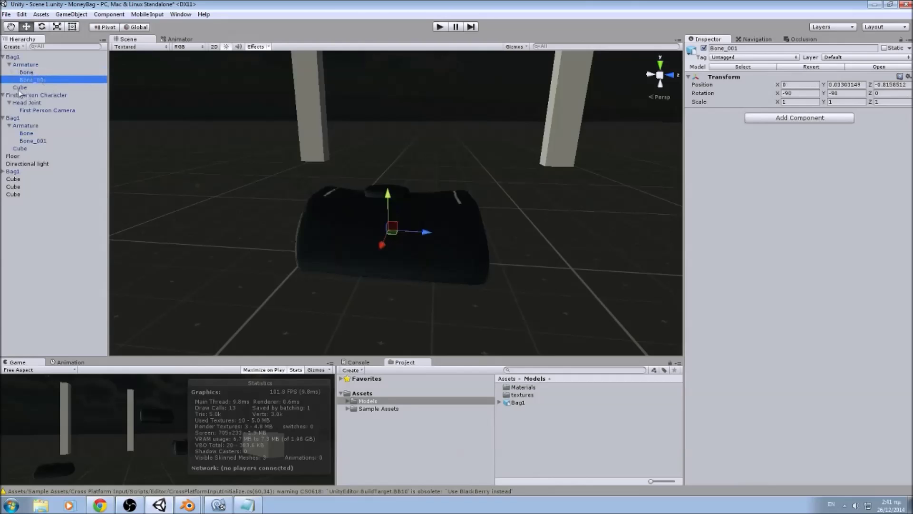
Add a Box Collider component to the new bag's Bone object.
left_click(23, 72)
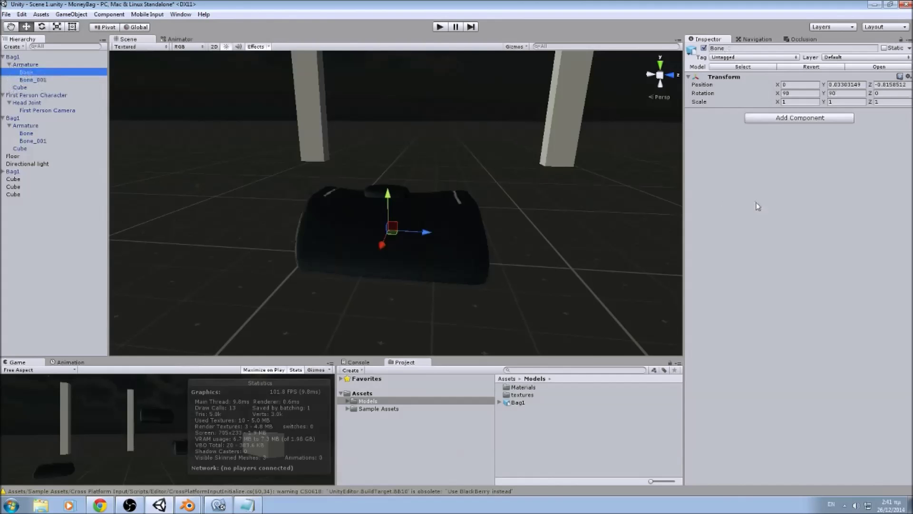
left_click(793, 119)
key("BackSpace")
type("bo")
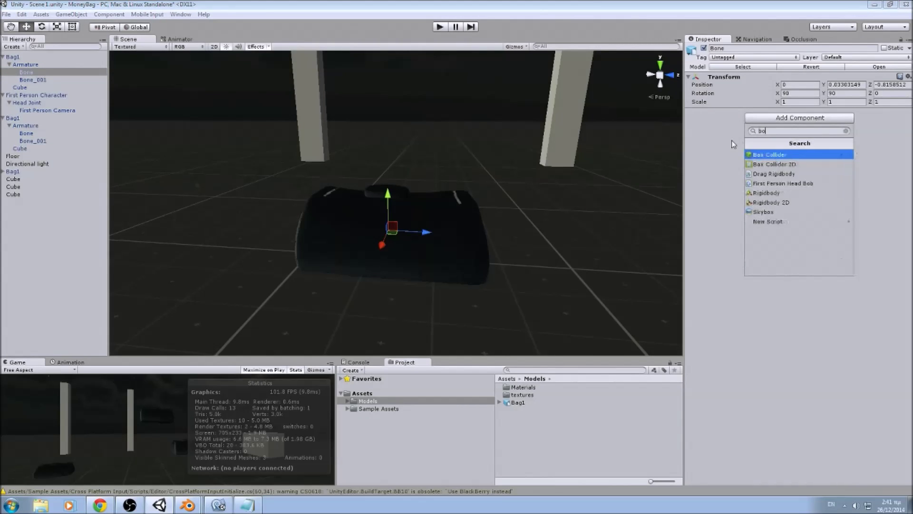
key("Return")
scroll(486, 207, "up", 3)
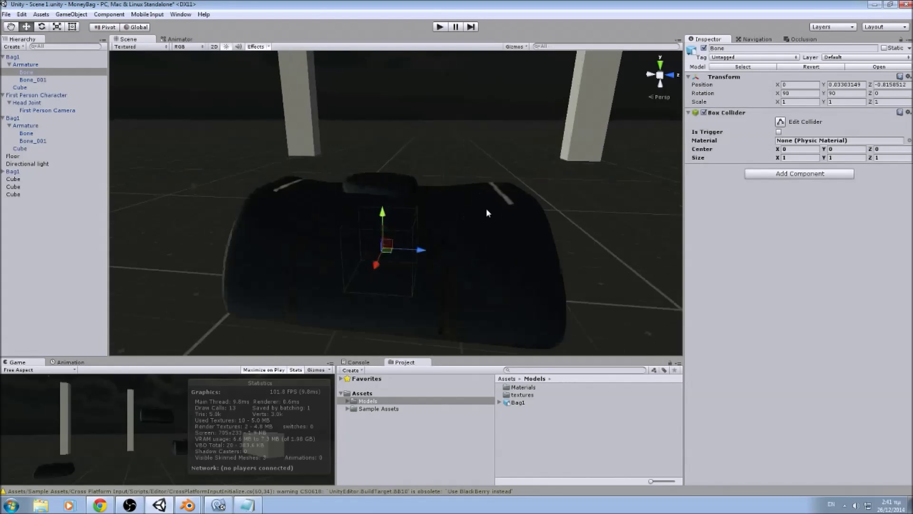
Resize Bone's box collider around its half of the bag, to about 2.66 by 1.88 by 1.73.
left_click(780, 121)
middle_click_drag(346, 244, 416, 243)
left_click_drag(415, 249, 316, 240)
left_click_drag(397, 216, 396, 190)
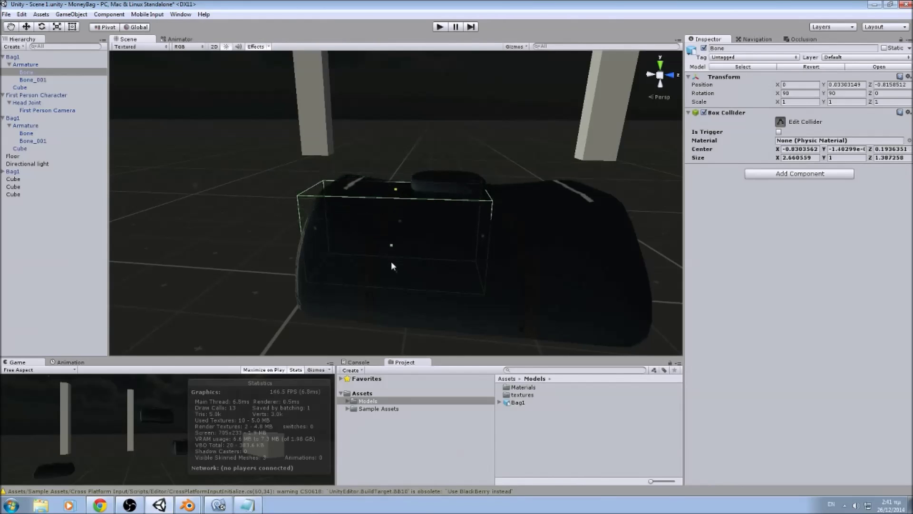
left_click_drag(392, 257, 390, 261)
right_click_drag(422, 223, 628, 220)
key("w")
key("d")
key("a")
left_click_drag(463, 219, 410, 221)
left_click_drag(538, 185, 469, 186, "alt")
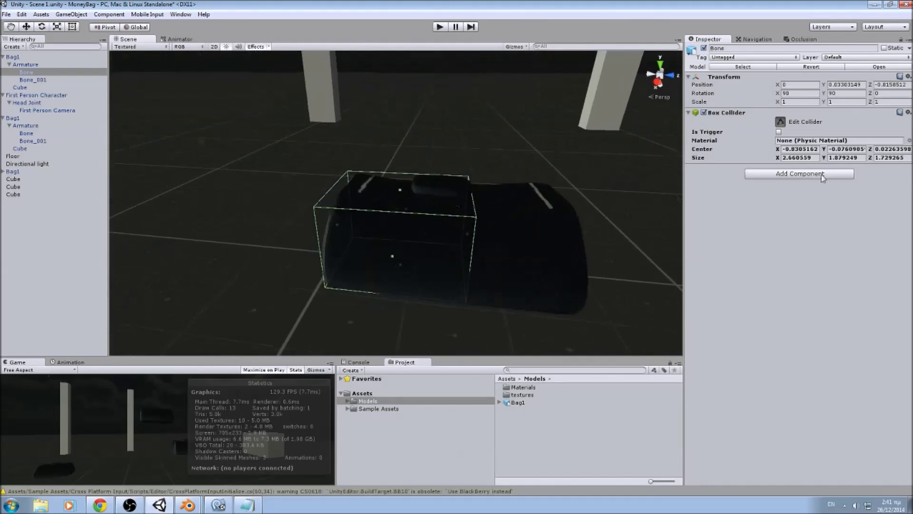
Add a Rigidbody to Bone and shorten its box collider's X size to about 2.32.
left_click(799, 173)
type("bo")
type("r")
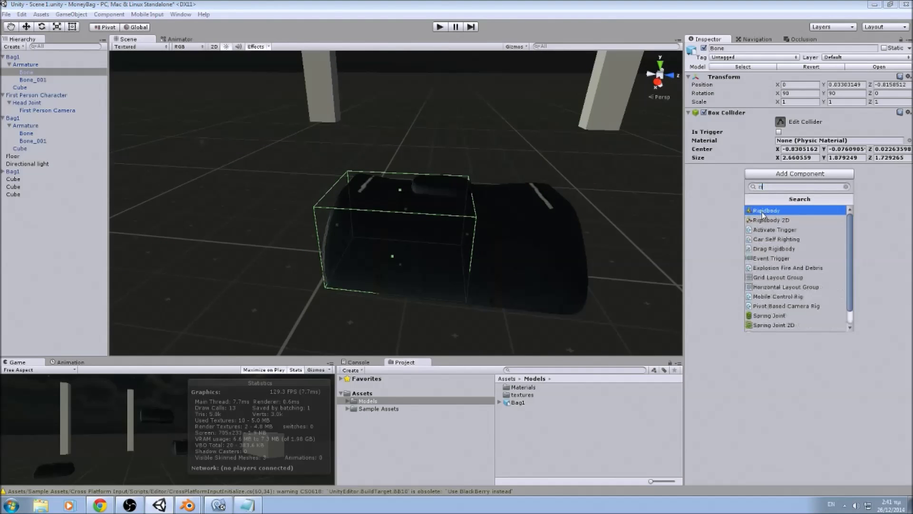
left_click(766, 210)
left_click_drag(549, 188, 682, 162, "alt")
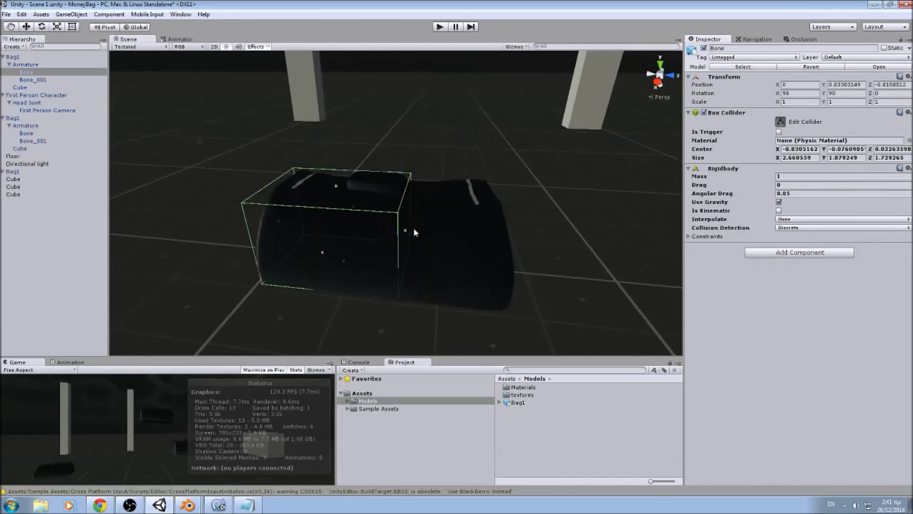
left_click_drag(413, 229, 390, 231)
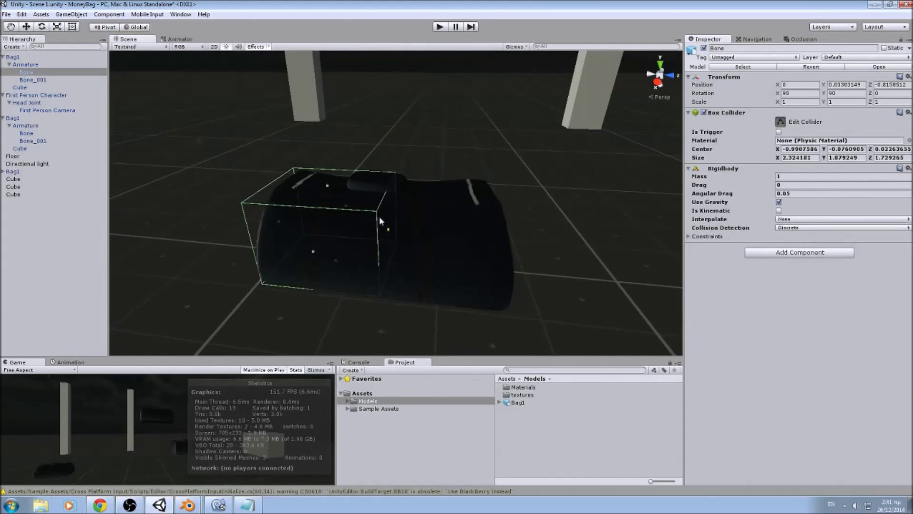
Add a Box Collider component to the new bag's Bone_001 object.
left_click(32, 79)
left_click(778, 118)
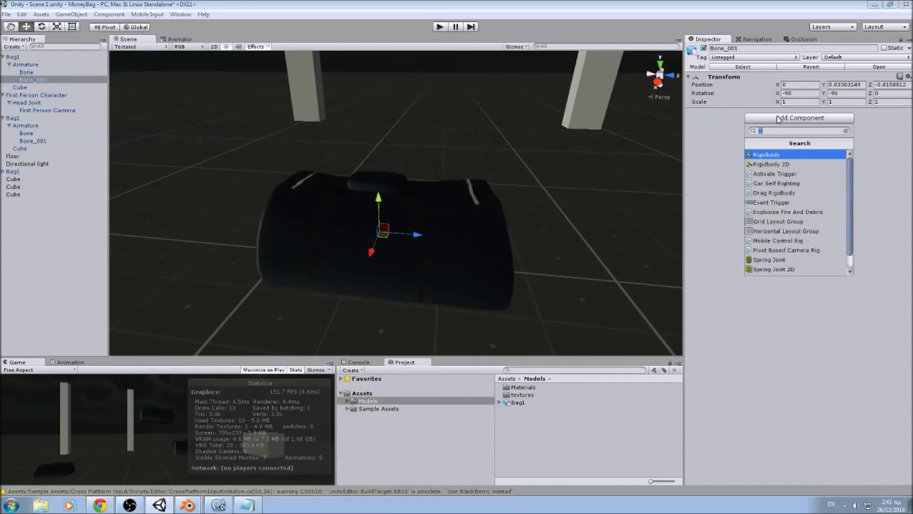
type("box")
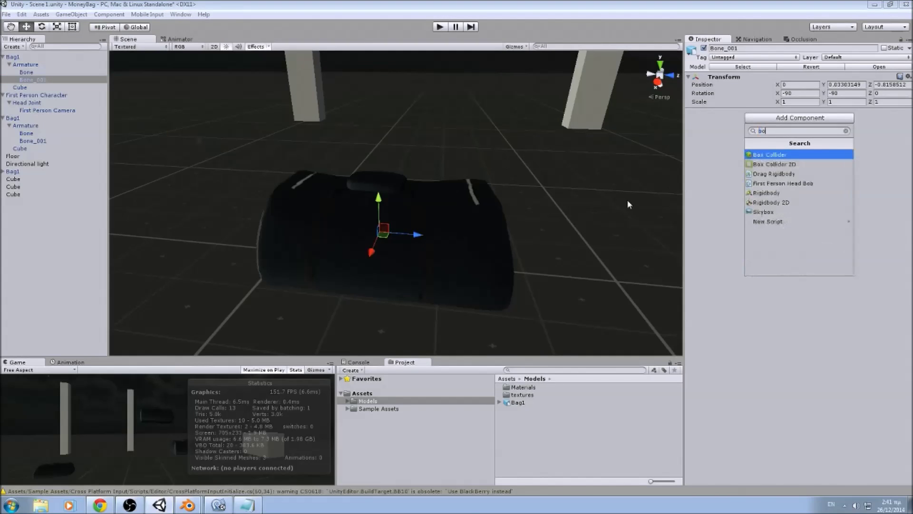
key("Return")
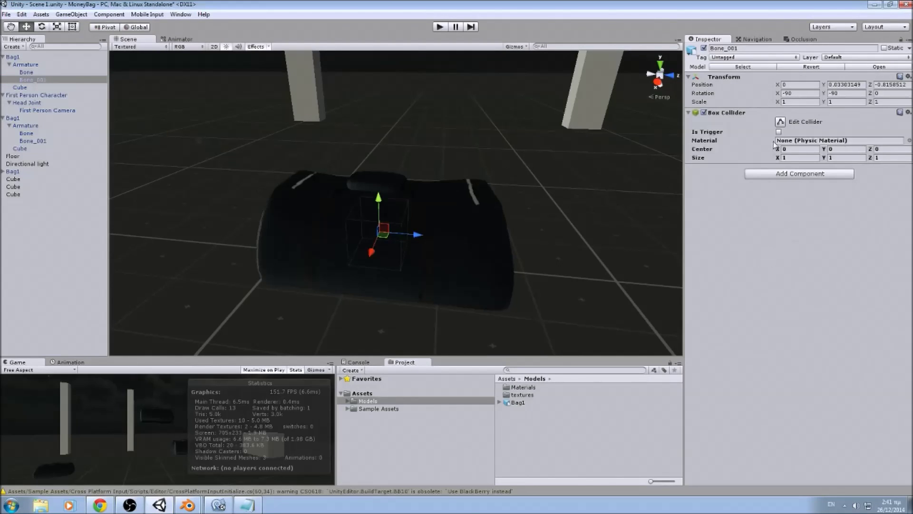
Stretch Bone_001's box collider over the other half of the bag, to about 2.41 in X and 1.39 in Z.
left_click(780, 122)
left_click_drag(406, 236, 478, 238)
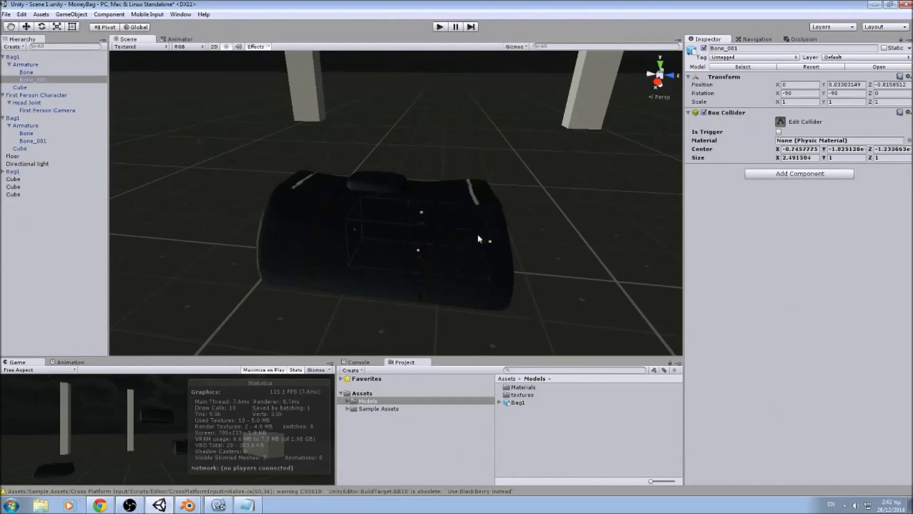
left_click_drag(352, 231, 365, 233)
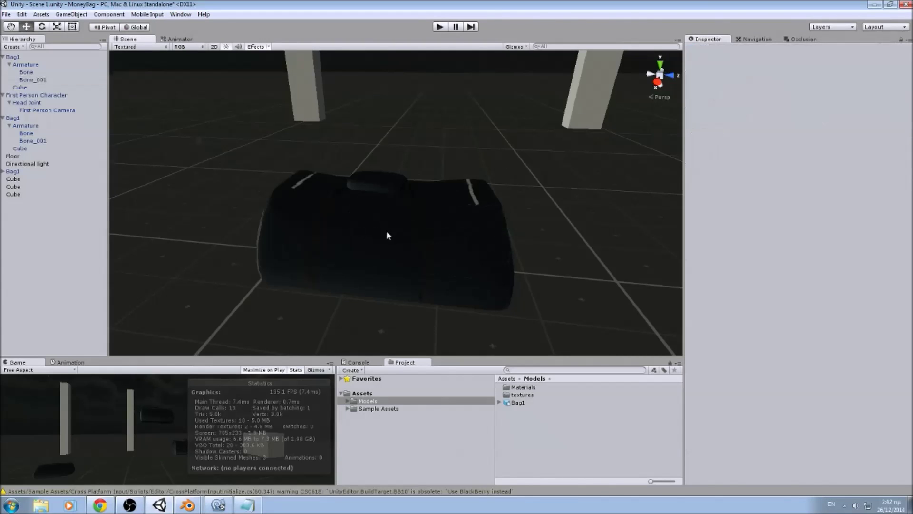
left_click(29, 80)
left_click(781, 122)
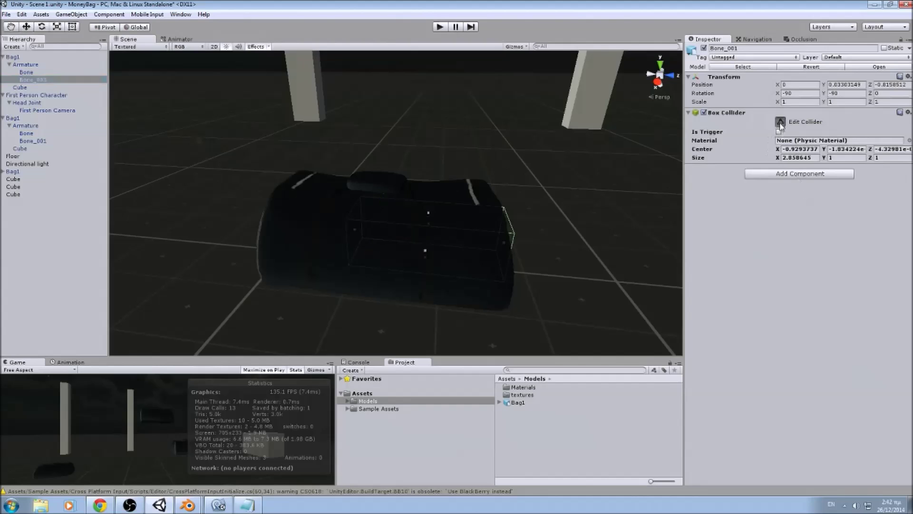
left_click_drag(356, 229, 374, 233)
left_click_drag(441, 213, 442, 194)
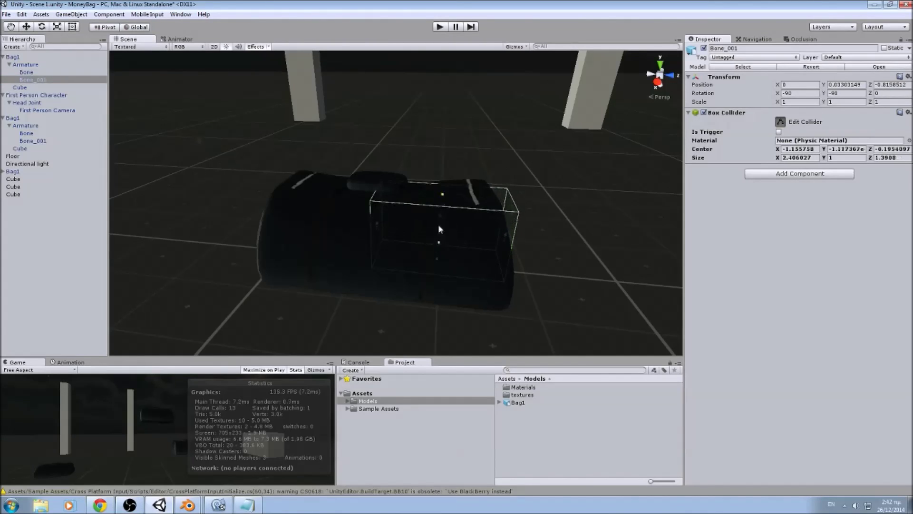
Adjust Bone_001's box collider across the bag's depth and length, to about 1.63 in Y and 2.22 in X.
left_click_drag(438, 242, 212, 219)
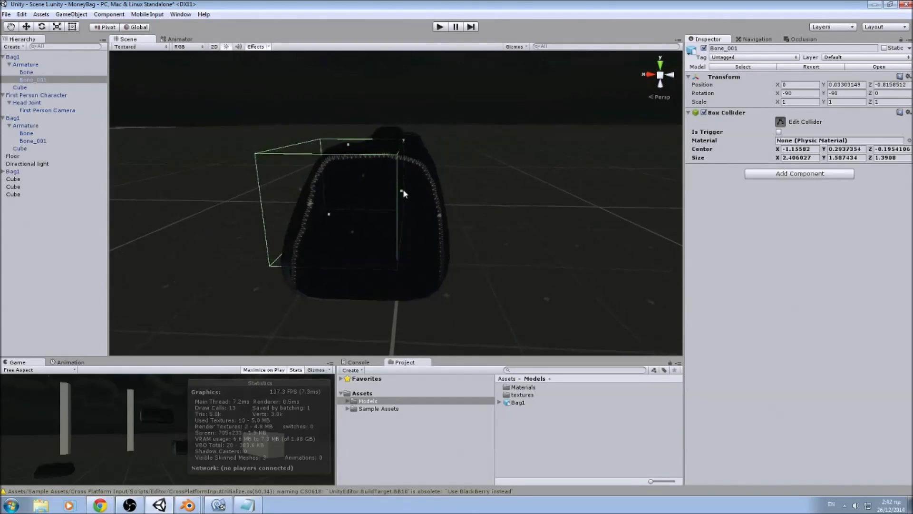
left_click_drag(402, 192, 427, 191)
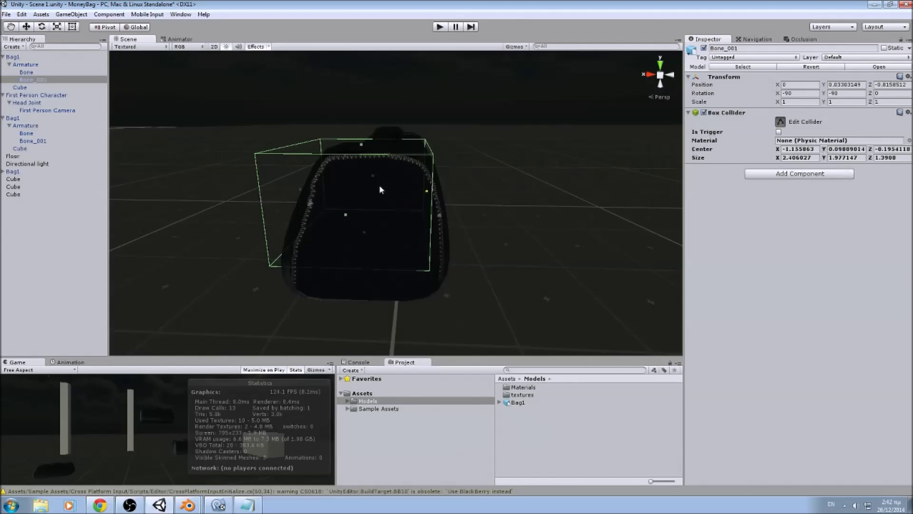
left_click_drag(302, 191, 283, 277)
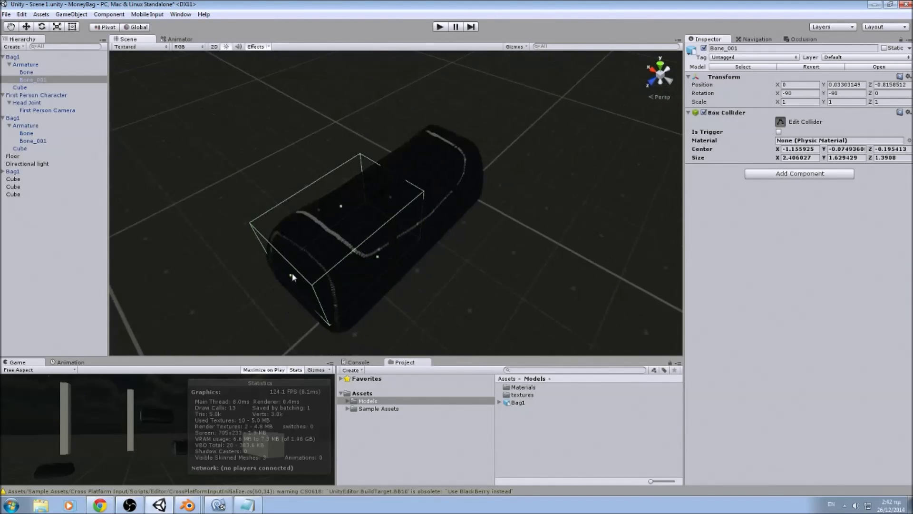
left_click_drag(292, 276, 285, 281)
left_click_drag(391, 199, 379, 206)
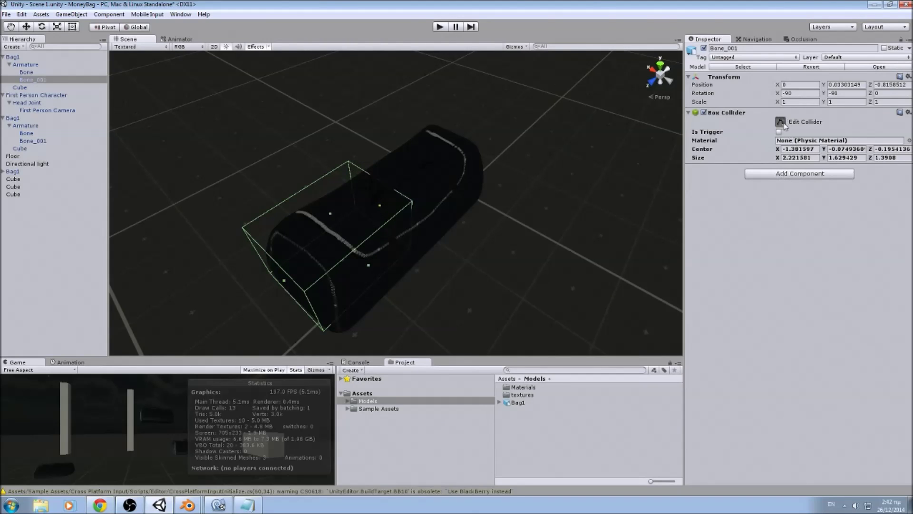
Finish editing Bone_001's box collider and add a Rigidbody component to the bone.
left_click(779, 123)
left_click(790, 174)
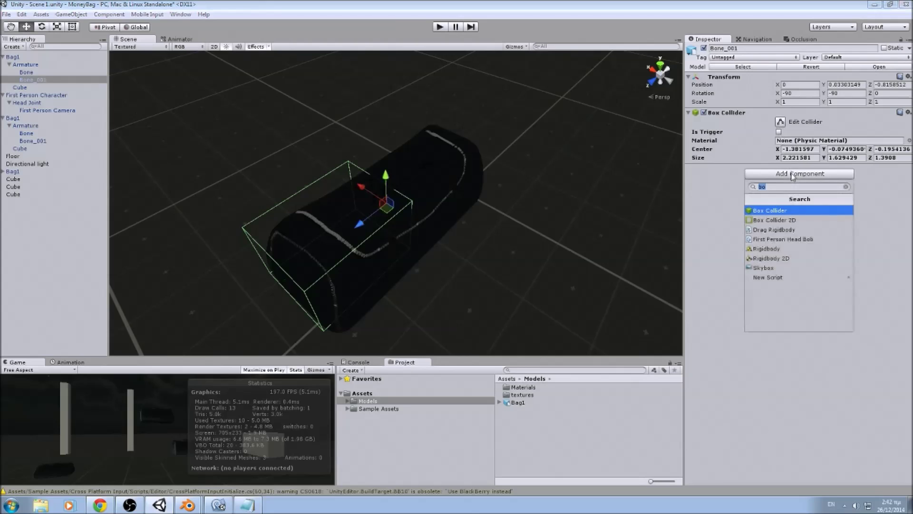
type("r")
left_click(791, 210)
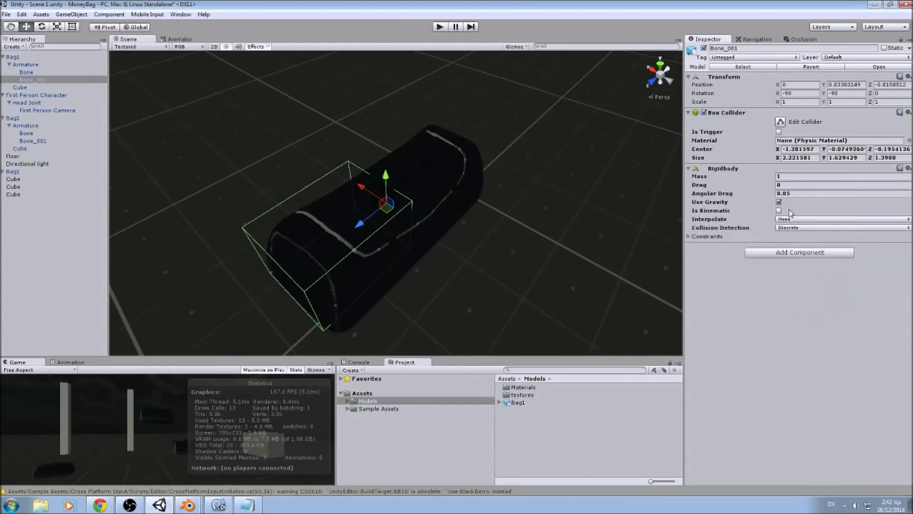
Raise the whole new Bag1 object above the floor to a Y position of about 1.377.
left_click(17, 57)
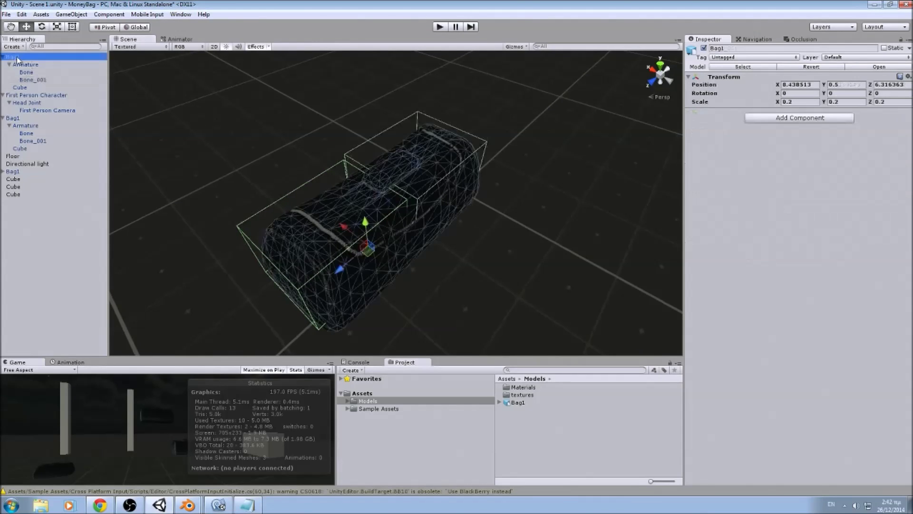
scroll(401, 190, "down", 8)
left_click_drag(374, 207, 380, 150)
middle_click_drag(380, 150, 384, 192)
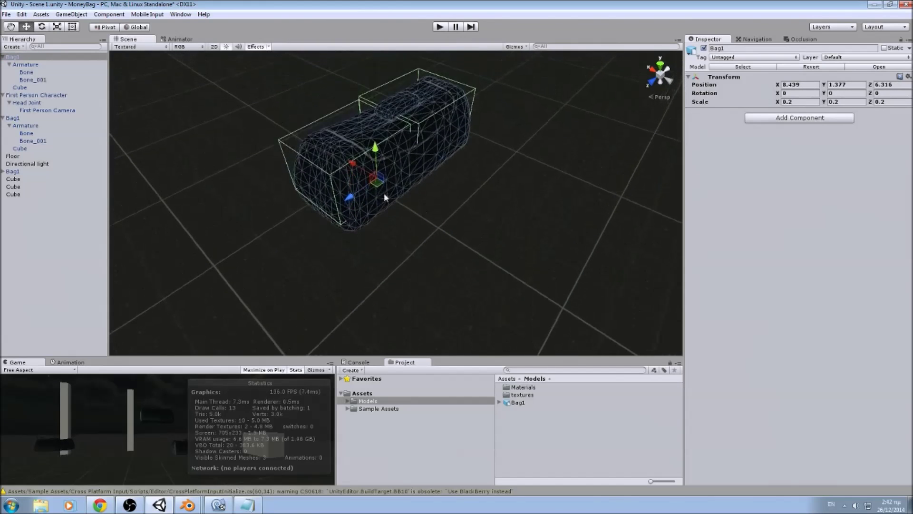
right_click_drag(404, 257, 402, 185)
left_click_drag(402, 186, 405, 184, "alt")
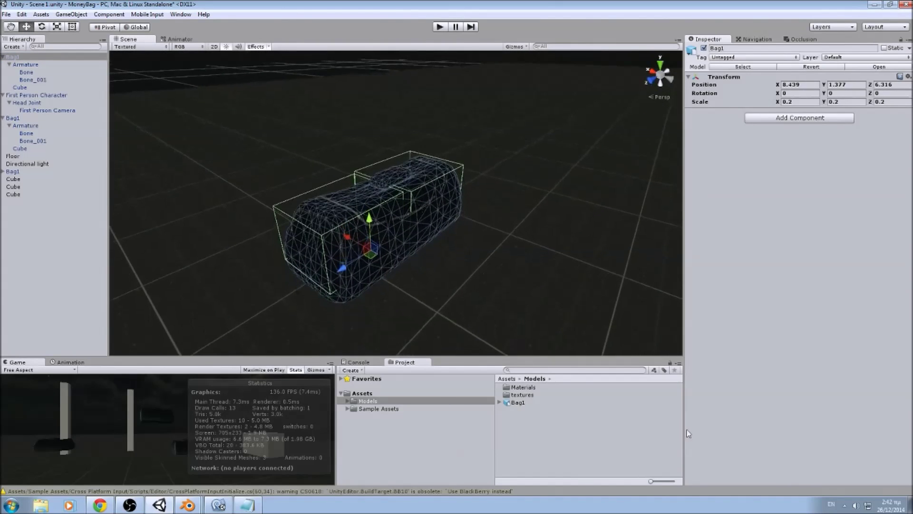
Run the scene to test how the raised bag drops to the floor, and stop it.
left_click(440, 26)
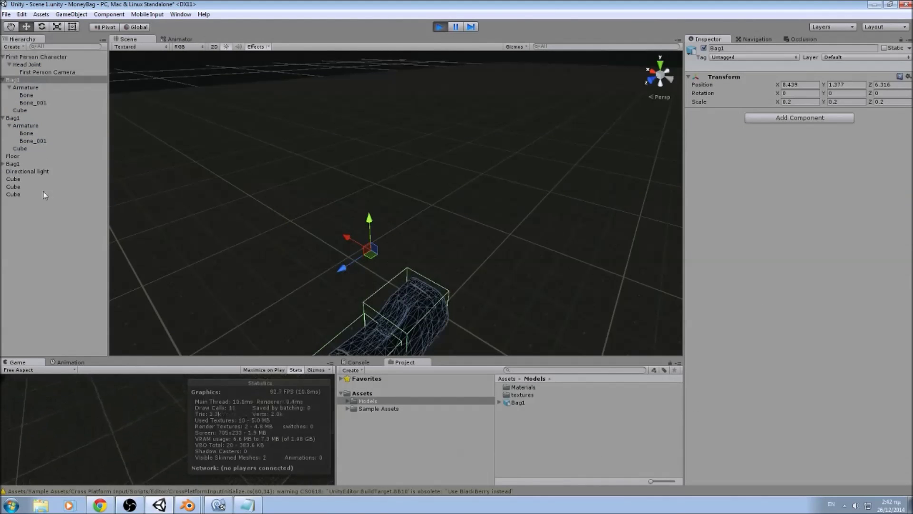
left_click(440, 27)
middle_click_drag(420, 119, 407, 113)
scroll(406, 112, "down", 5)
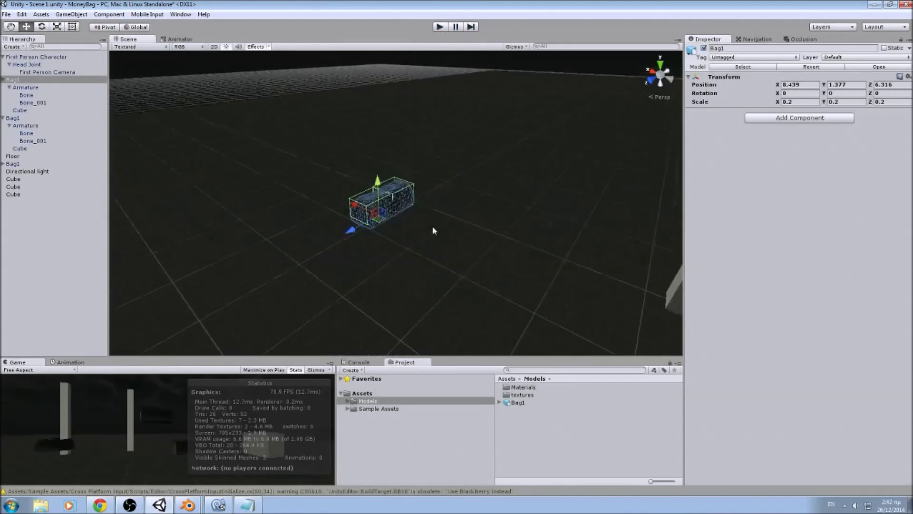
Rotate one of the upright Cube pillars to -90 degrees in X so it lies horizontally.
left_click(598, 227)
key("f")
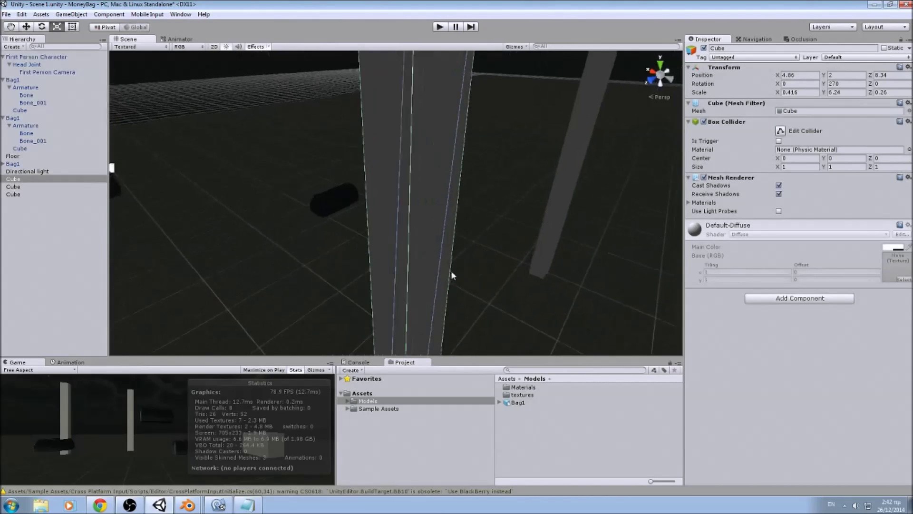
key("e")
left_click_drag(430, 234, 305, 167, "ctrl")
Move the horizontal Cube beam beneath the raised bag, lower it to Y 1, and deselect it.
key("w")
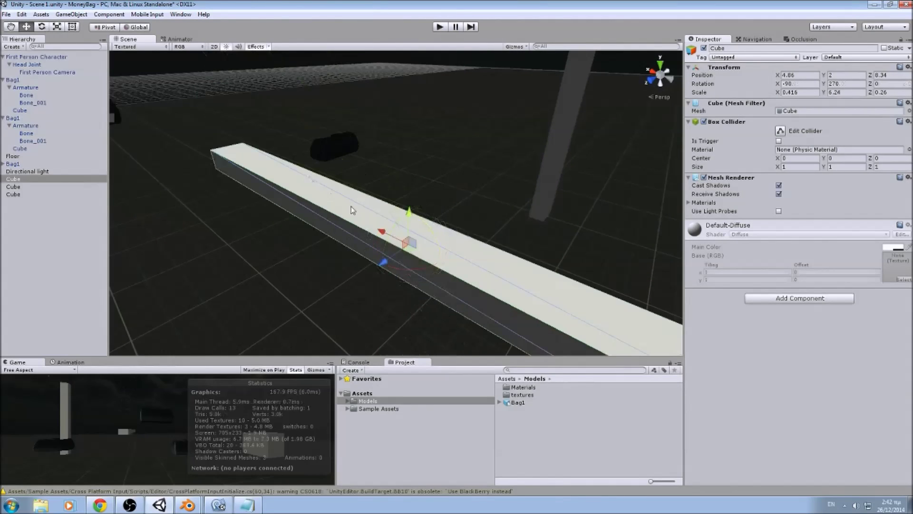
left_click_drag(385, 262, 531, 186, "ctrl")
left_click_drag(489, 164, 283, 112, "ctrl")
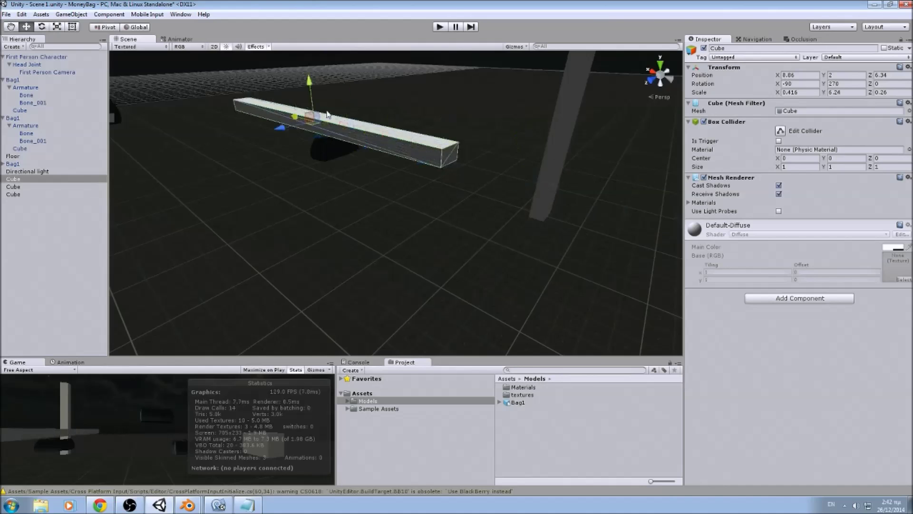
scroll(283, 112, "up", 2)
middle_click_drag(326, 114, 375, 204)
right_click_drag(375, 204, 329, 154)
left_click_drag(326, 160, 332, 204)
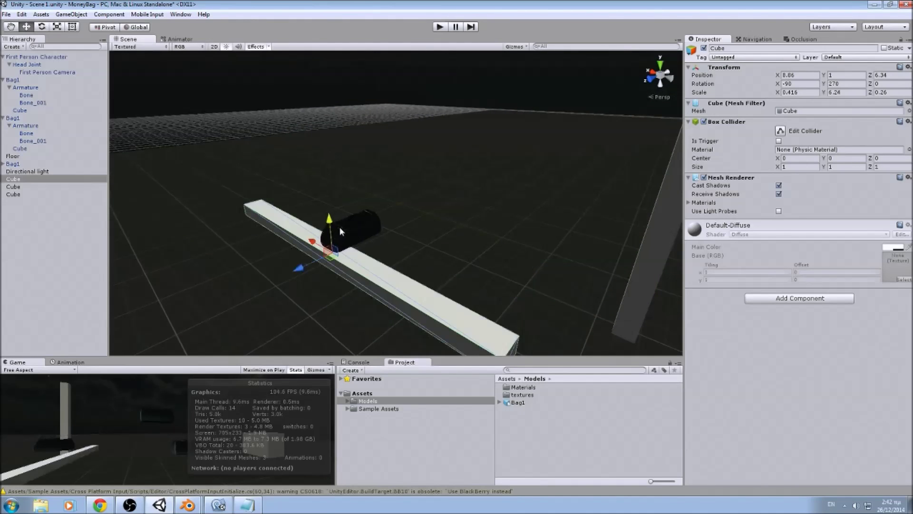
left_click_drag(301, 266, 325, 258)
scroll(351, 172, "up", 2)
left_click(406, 163)
middle_click_drag(352, 173, 438, 105)
left_click(408, 97)
Run the scene, examine from several sides how the bag bends over the beam, and stop the test.
left_click(441, 25)
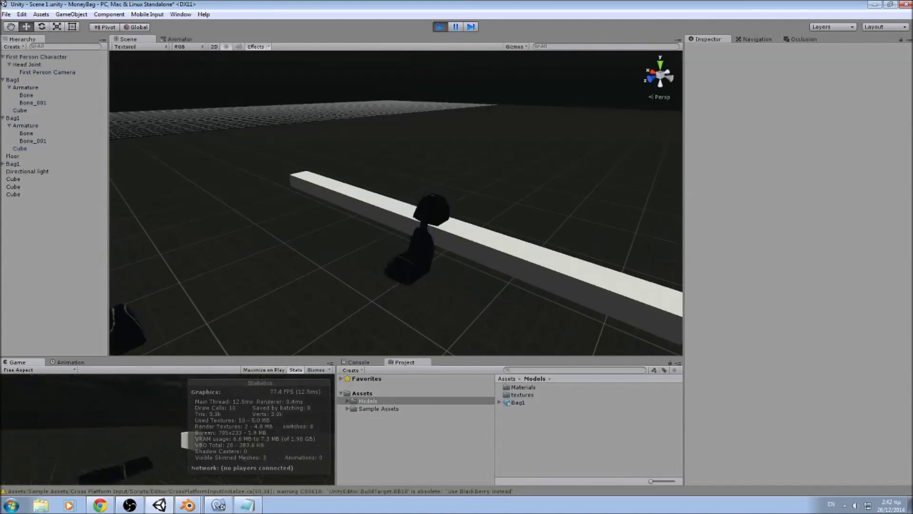
scroll(320, 251, "up", 5)
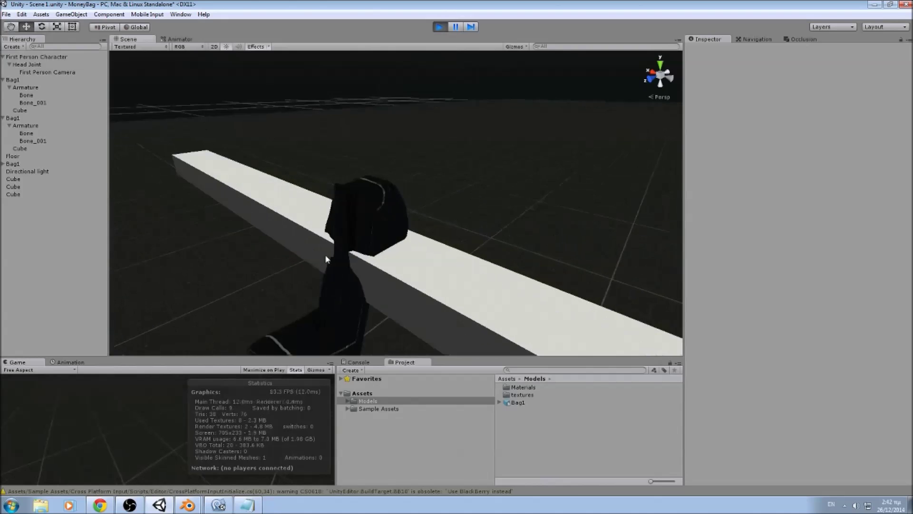
scroll(326, 259, "down", 5)
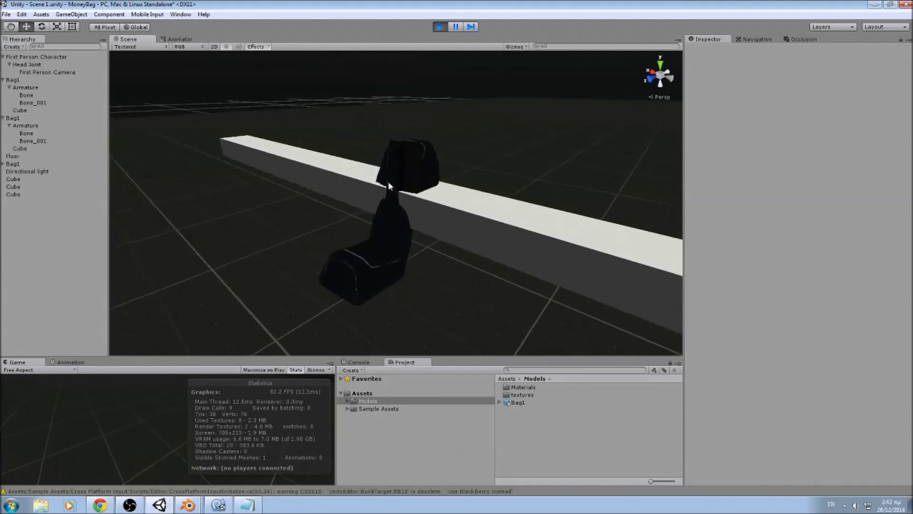
left_click_drag(388, 181, 661, 222, "alt")
middle_click_drag(465, 212, 491, 212)
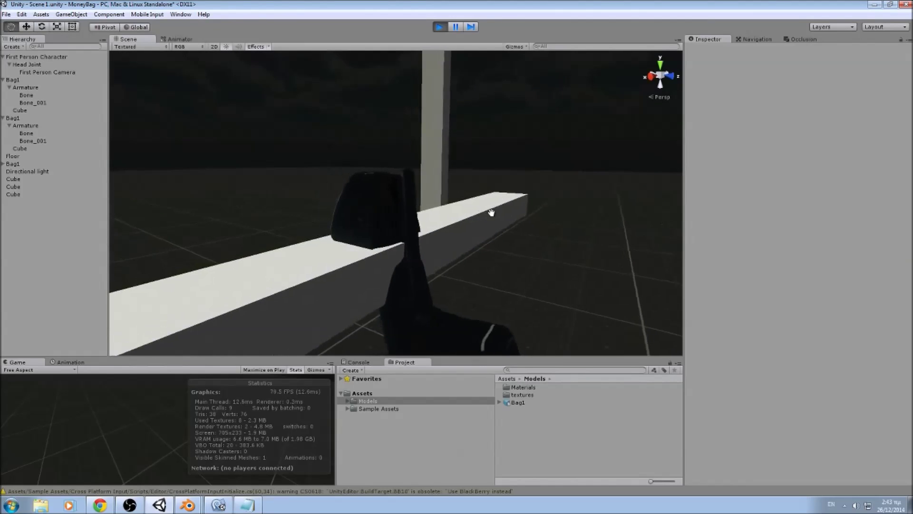
left_click_drag(491, 212, 347, 152)
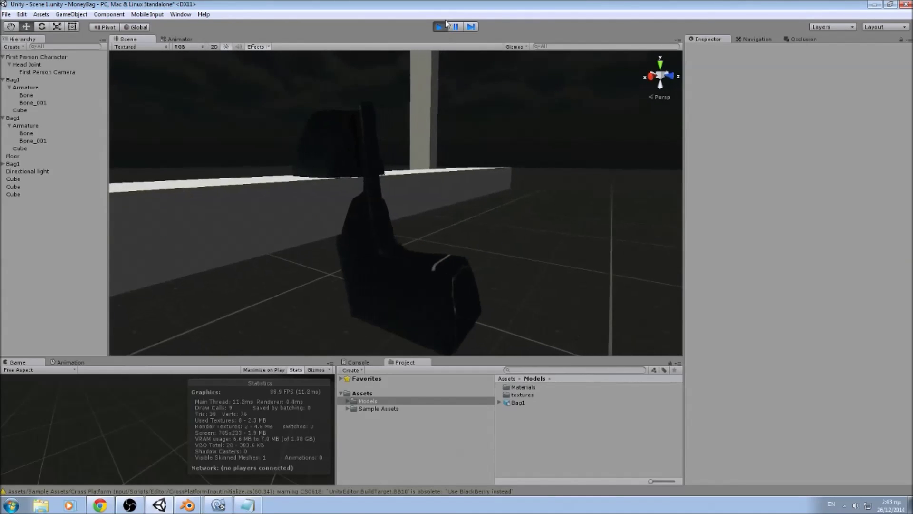
left_click(440, 28)
Add a Fixed Joint component to Bone_001 of the new bag.
middle_click_drag(436, 76, 443, 155)
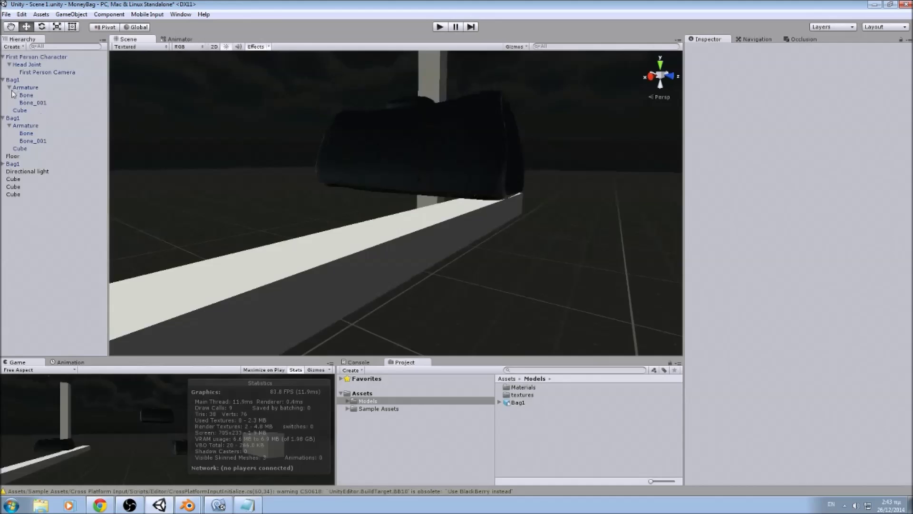
left_click(33, 96)
left_click(37, 103)
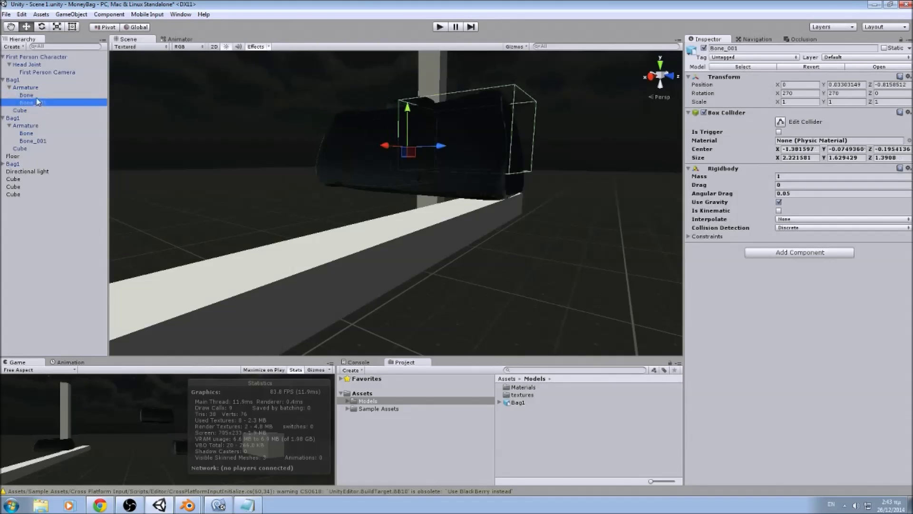
left_click(820, 254)
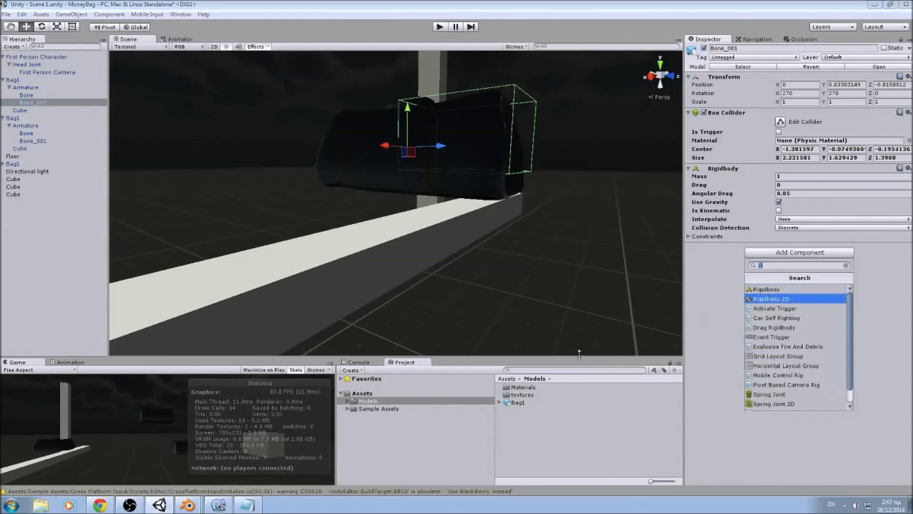
type("fix")
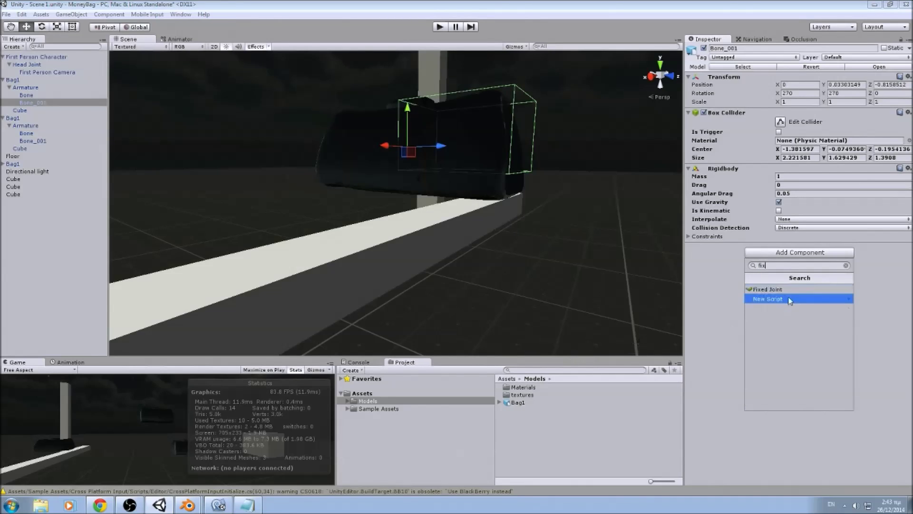
left_click(780, 289)
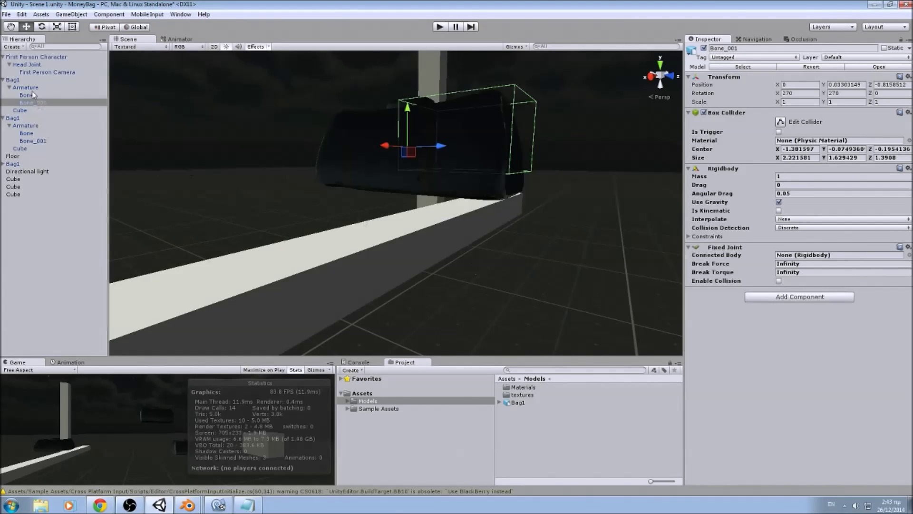
Assign Bone as the connected body of Bone_001's Fixed Joint and check both bones' components.
left_click_drag(33, 95, 803, 255)
left_click(27, 95)
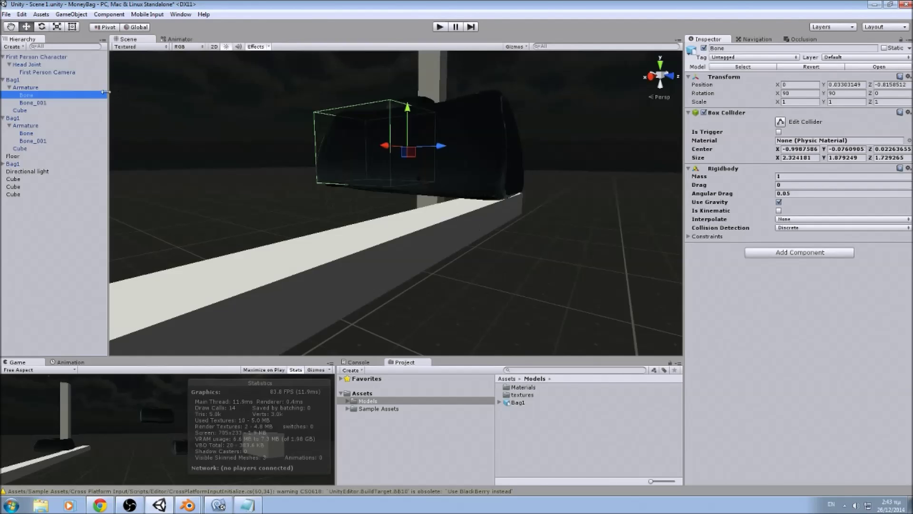
left_click(33, 102)
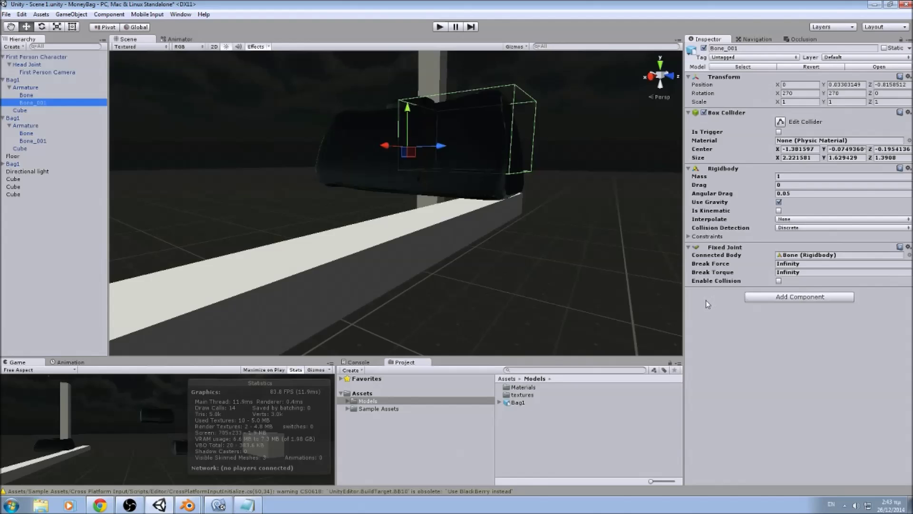
left_click(27, 96)
left_click(39, 104)
Run the scene twice to examine how the bag with the fixed joint falls off the beam, stopping each test.
left_click(440, 29)
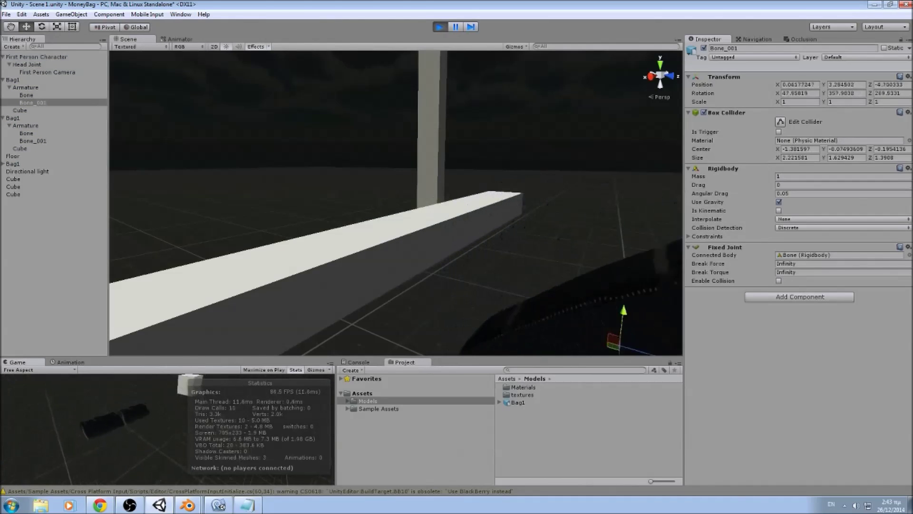
key("f")
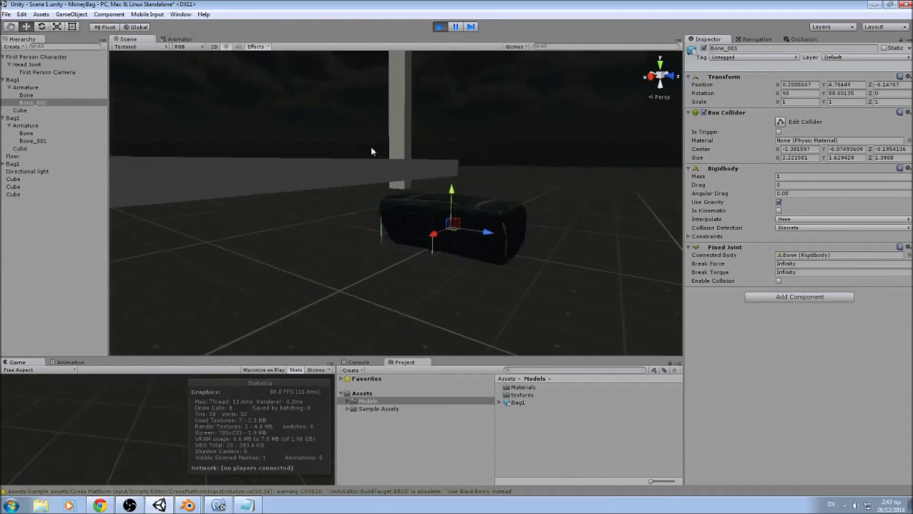
middle_click_drag(371, 147, 423, 142)
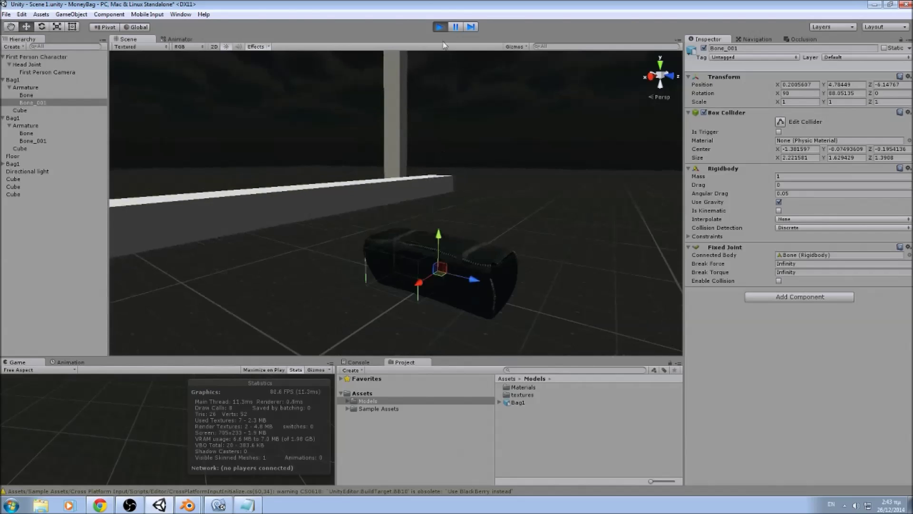
left_click(440, 26)
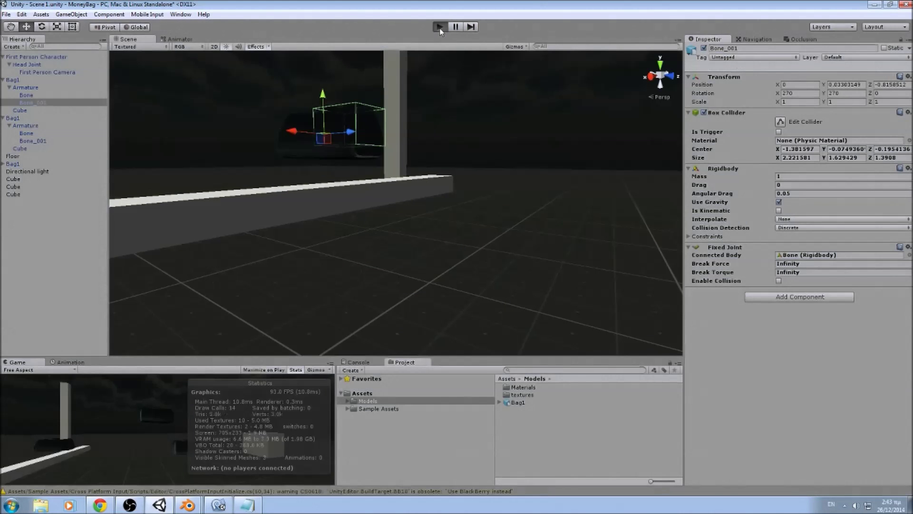
left_click(439, 26)
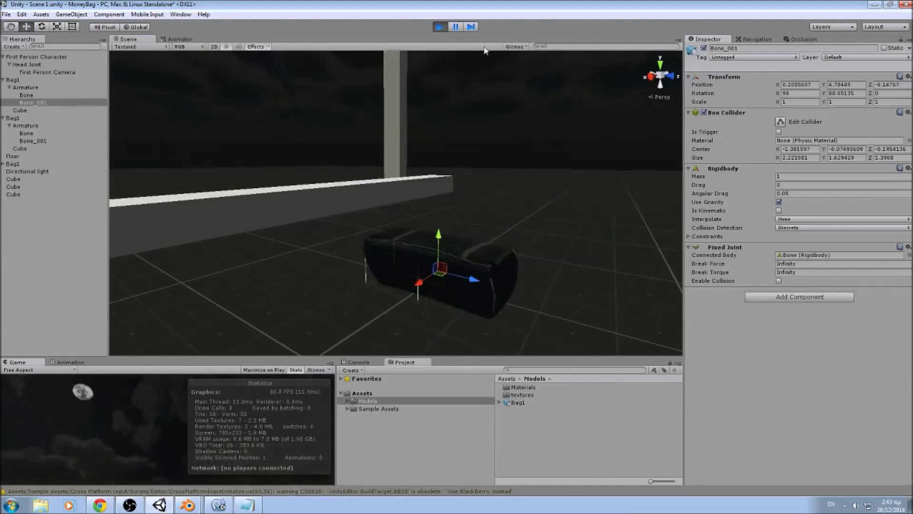
left_click(443, 27)
Tag the new Bag1 parent object as Pickable.
middle_click_drag(341, 156, 384, 187)
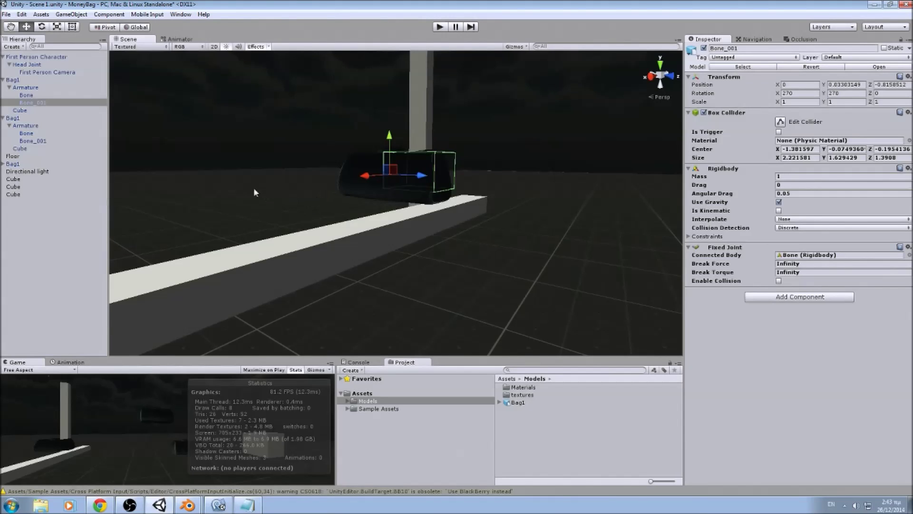
left_click(14, 79)
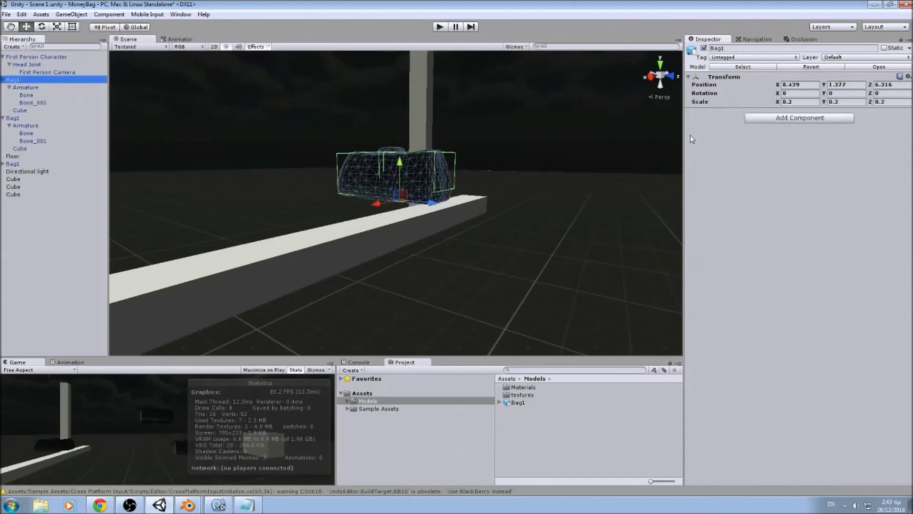
left_click(732, 57)
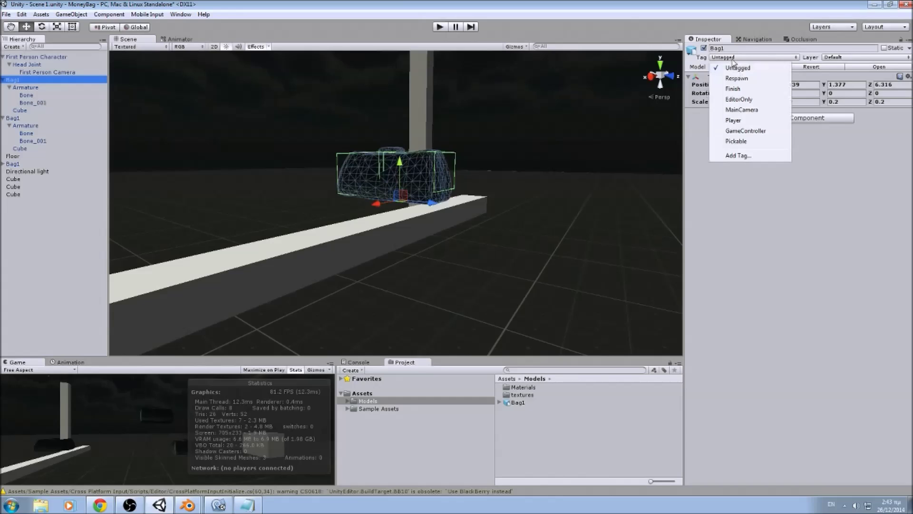
left_click(736, 141)
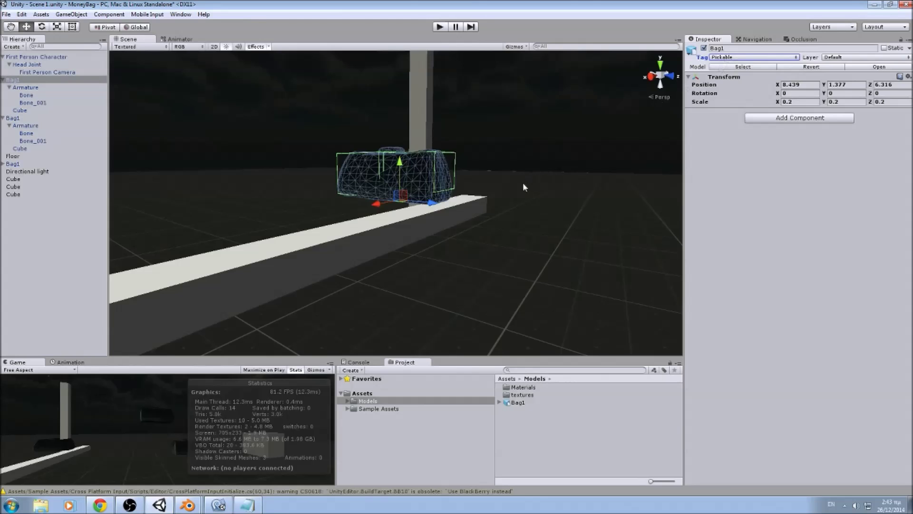
Select the First Person Character and frame it in the scene view to examine its capsule and camera.
left_click_drag(451, 186, 333, 184, "alt")
middle_click_drag(333, 184, 306, 186)
left_click_drag(305, 185, 174, 224, "alt")
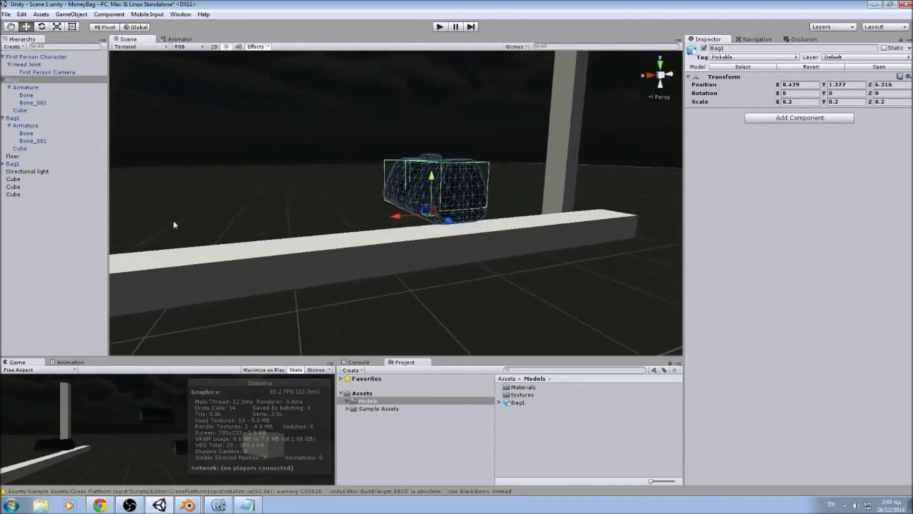
double_click(32, 57)
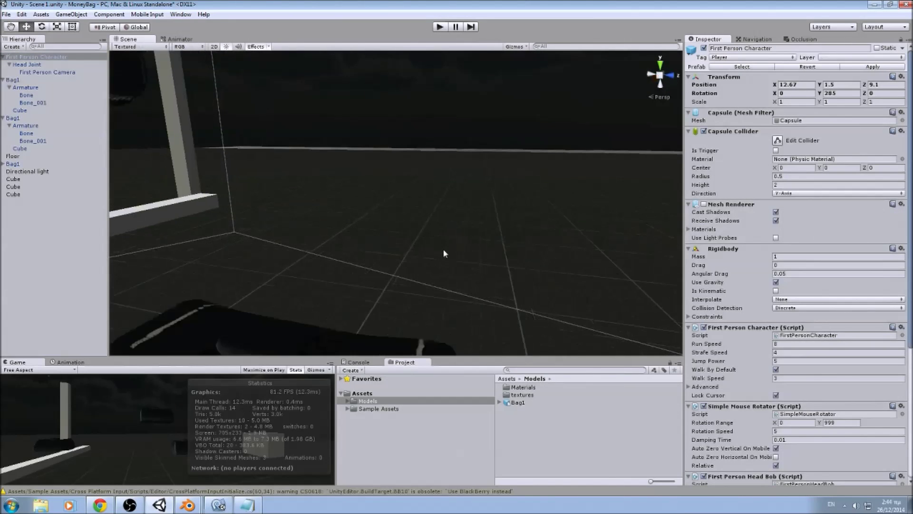
double_click(23, 57)
scroll(392, 219, "up", 3)
middle_click_drag(416, 199, 434, 227)
scroll(426, 202, "up", 3)
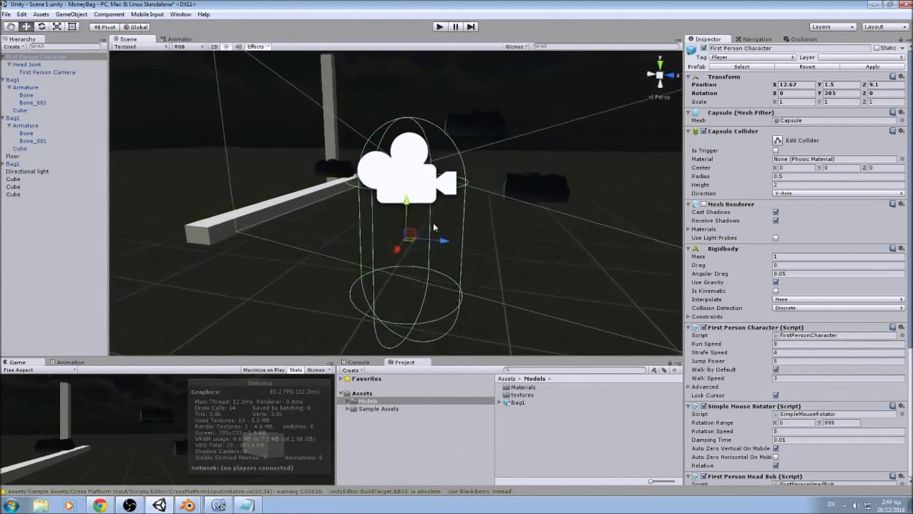
Select the First Person Camera, inspect its Throw Bag component, and locate the ThrowBag script asset in the project.
scroll(434, 227, "up", 2)
left_click(688, 328)
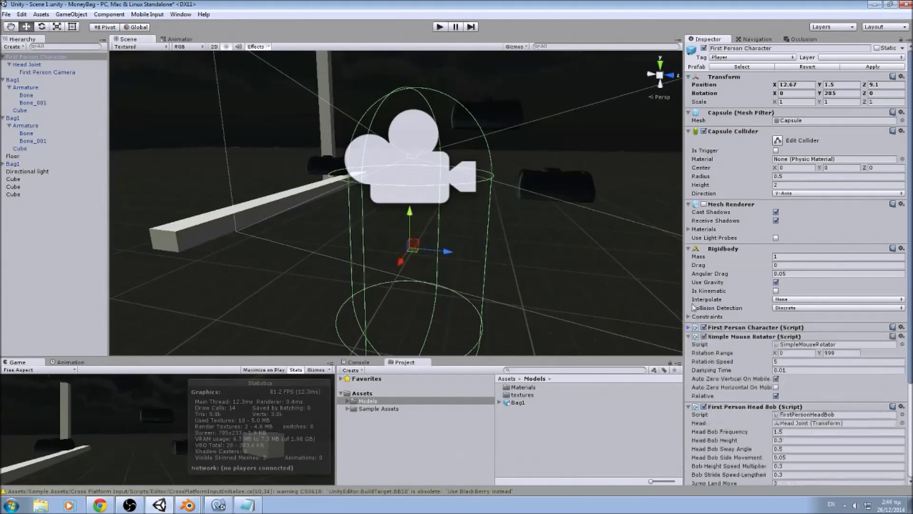
left_click(31, 72)
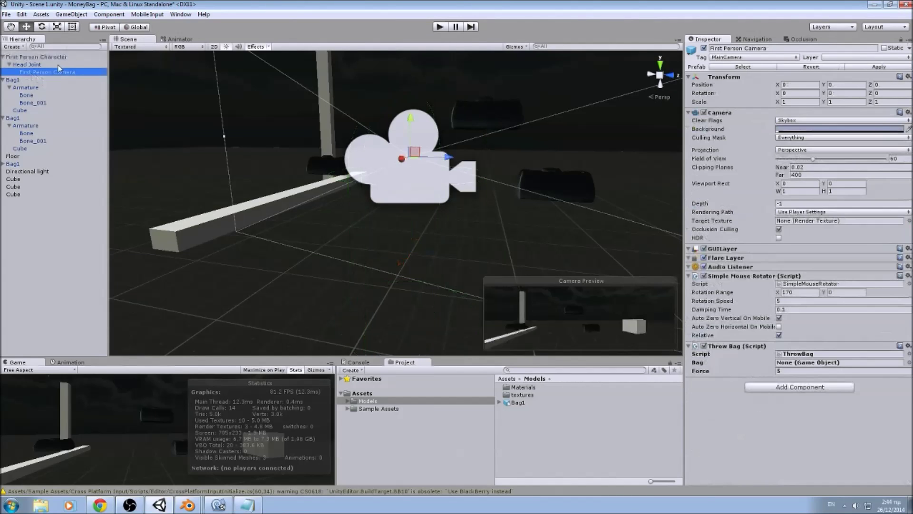
left_click(764, 433)
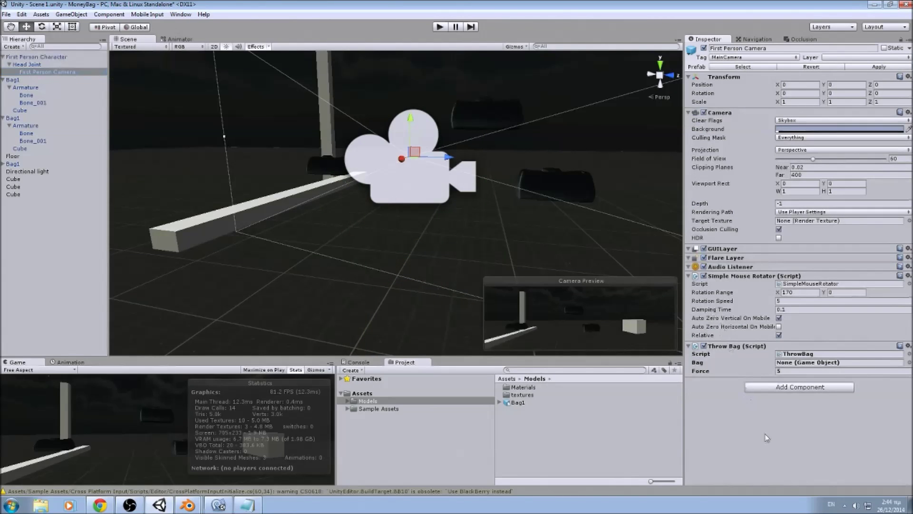
left_click(803, 354)
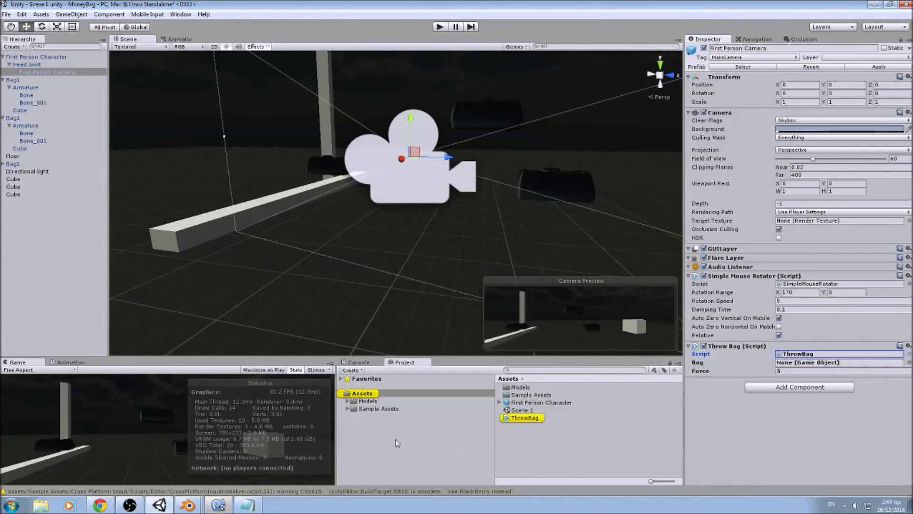
Switch to MonoDevelop and examine the Bag, force and bones variable declarations at the start of ThrowBag.cs.
left_click(223, 505)
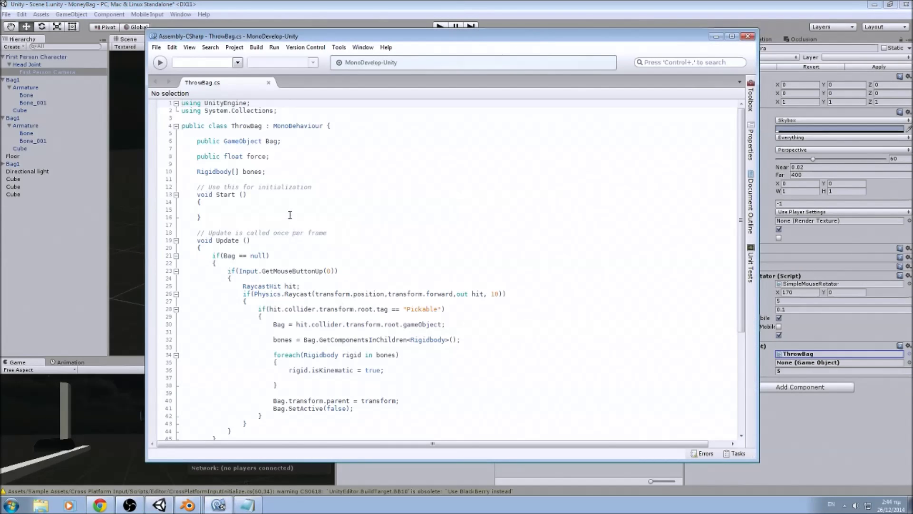
left_click_drag(191, 142, 269, 175)
left_click(308, 176)
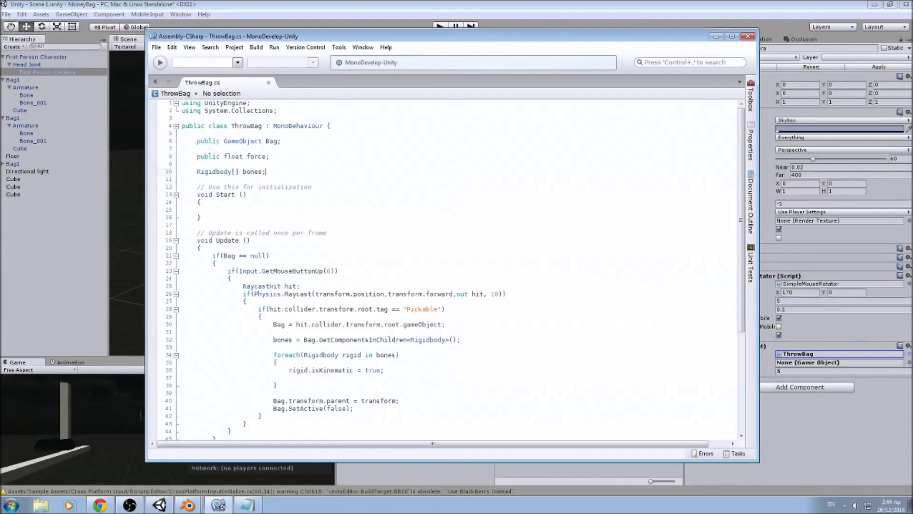
left_click_drag(195, 141, 285, 142)
left_click(300, 143)
left_click_drag(441, 37, 478, 338)
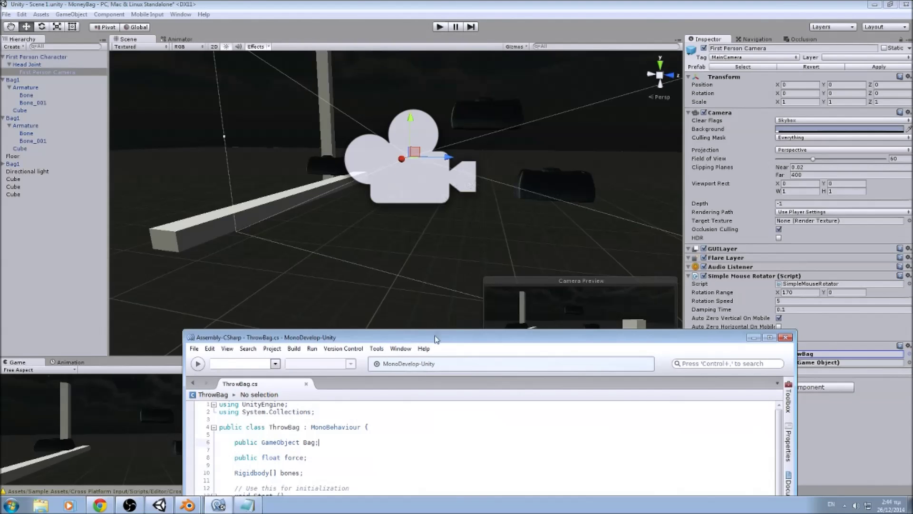
left_click_drag(435, 339, 405, 46)
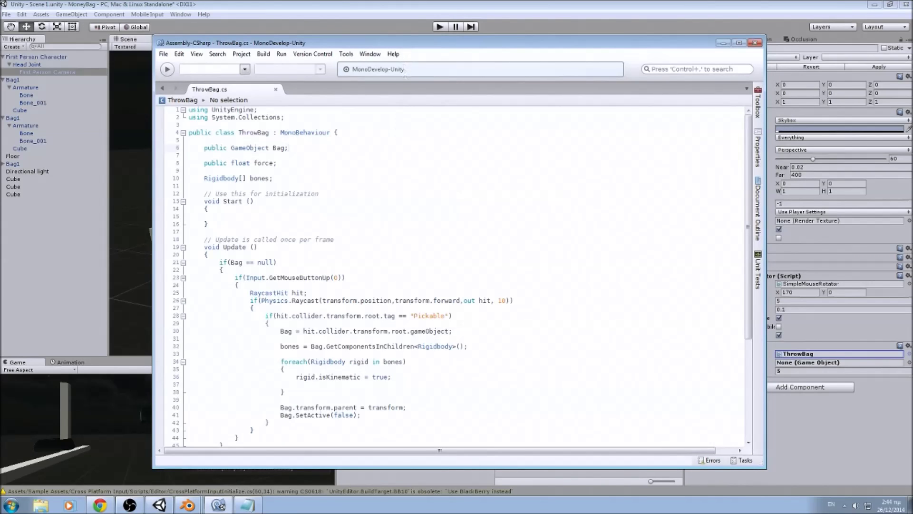
mouse_move(204, 163)
left_mouse_down()
mouse_move(279, 163)
mouse_move(220, 163)
left_mouse_up()
left_click(327, 176)
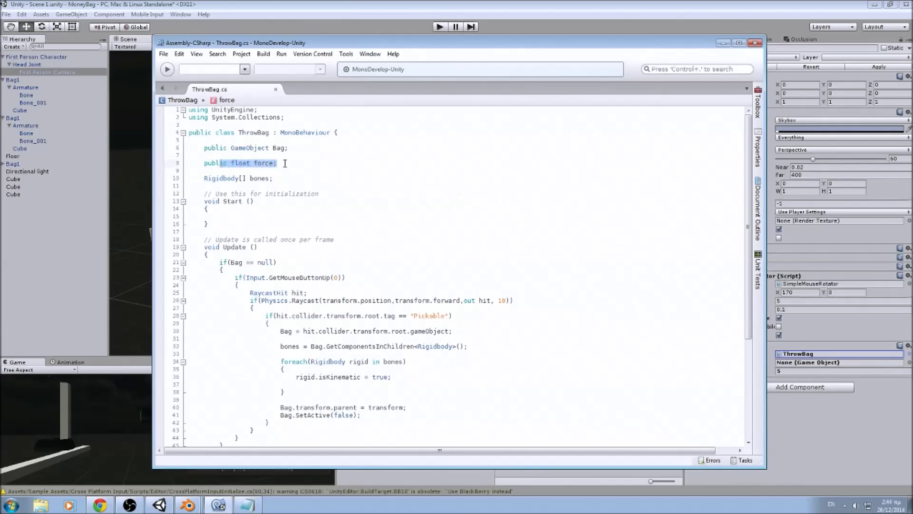
left_click(283, 163)
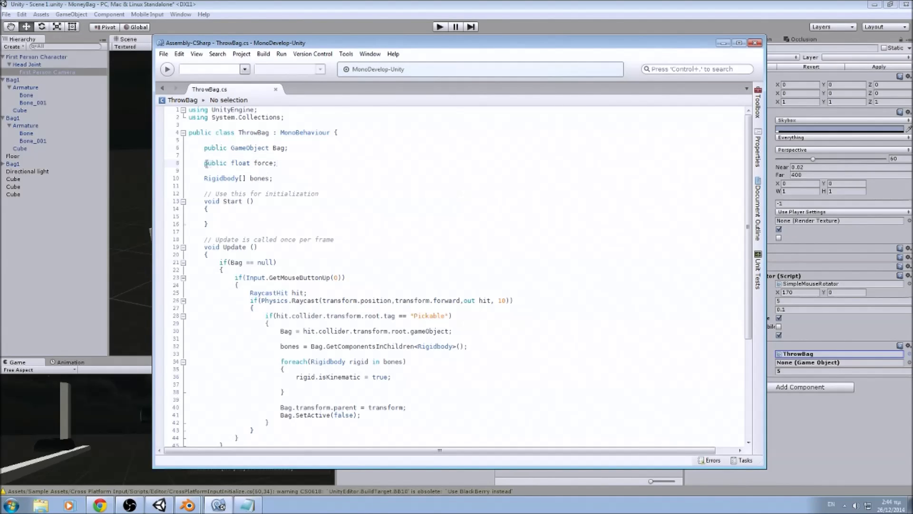
left_click_drag(205, 163, 226, 164)
left_click(267, 179)
left_click_drag(201, 180, 272, 178)
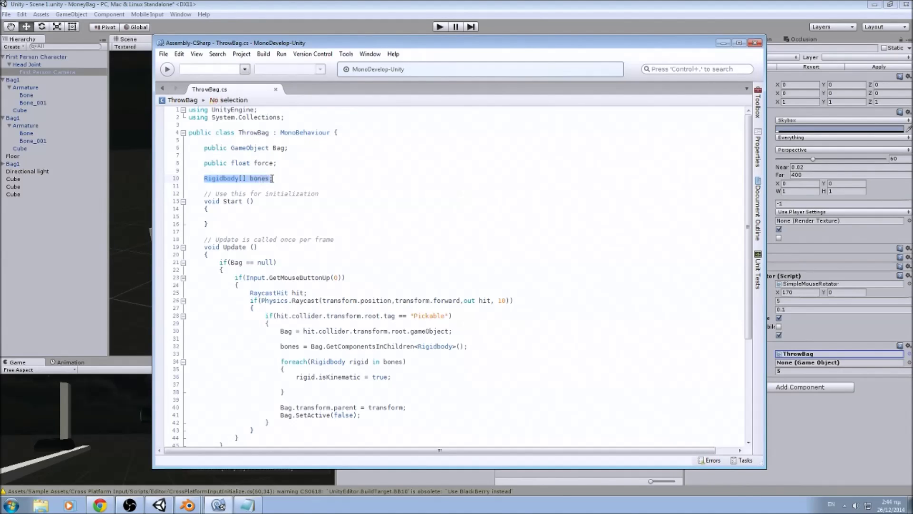
left_click(283, 204)
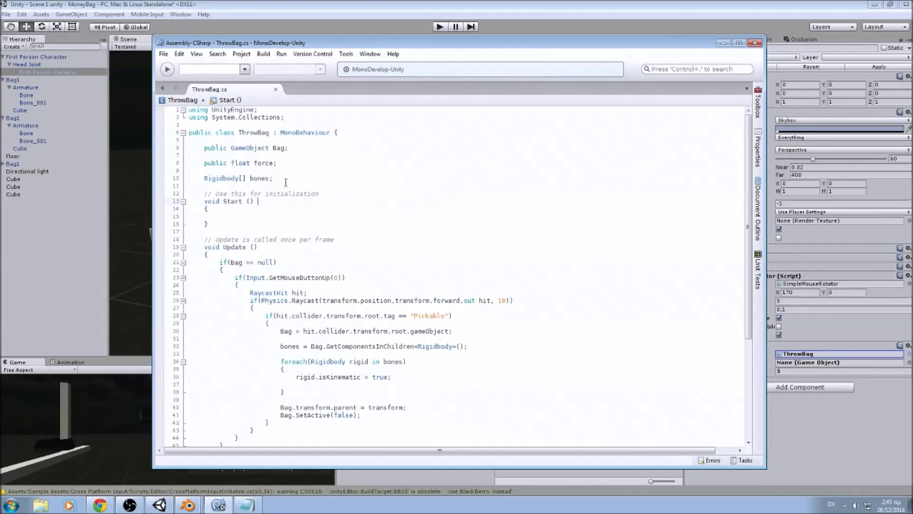
Add the comment "//If we are not carrying something" on a new line above the if(Bag == null) check in Update.
scroll(295, 207, "down", 2)
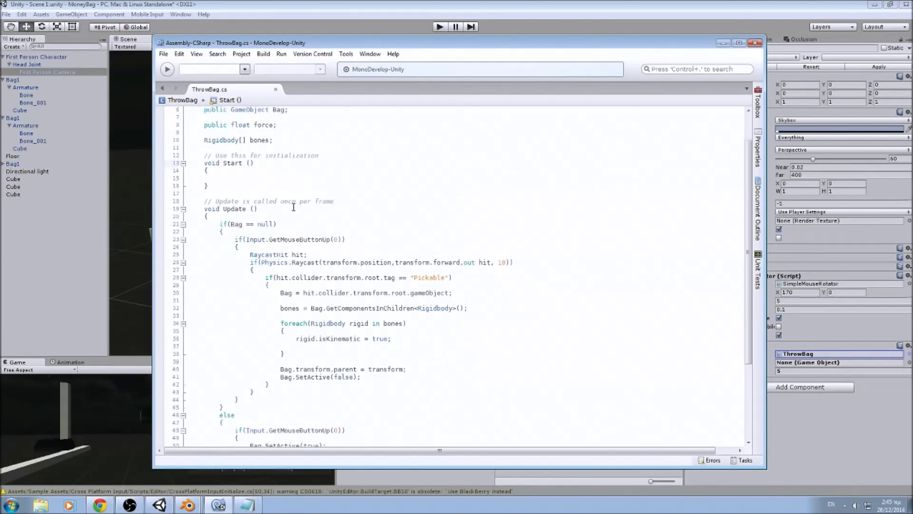
left_click(218, 171)
left_click(240, 179)
scroll(294, 191, "down", 3)
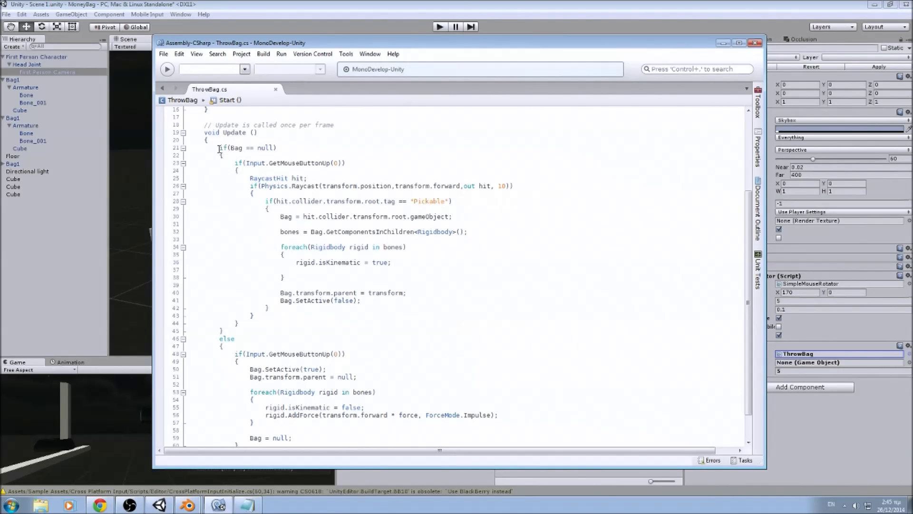
left_click_drag(219, 149, 295, 148)
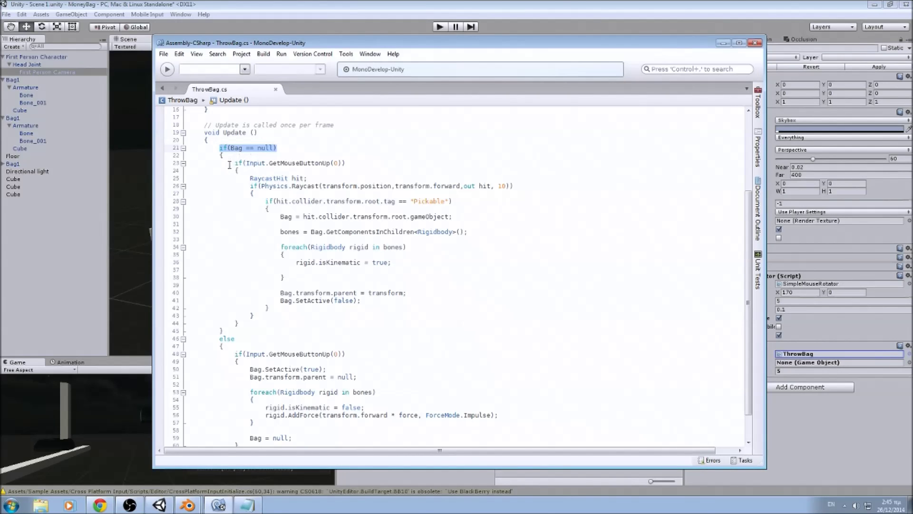
left_click(278, 141)
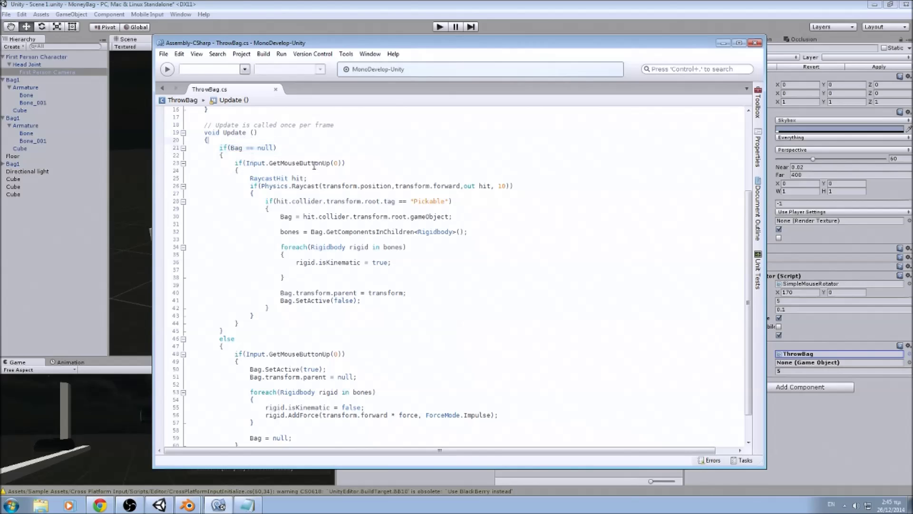
key("Return")
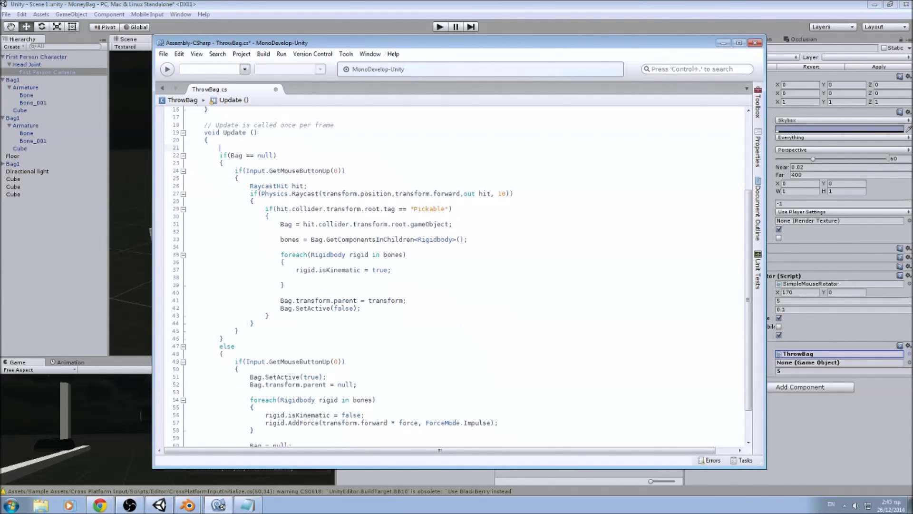
type("//If we are not carrying something")
Add the comment "//If the player hits the mouse button" above the first Input.GetMouseButtonUp(0) check.
key("Down")
key("Down")
key("Return")
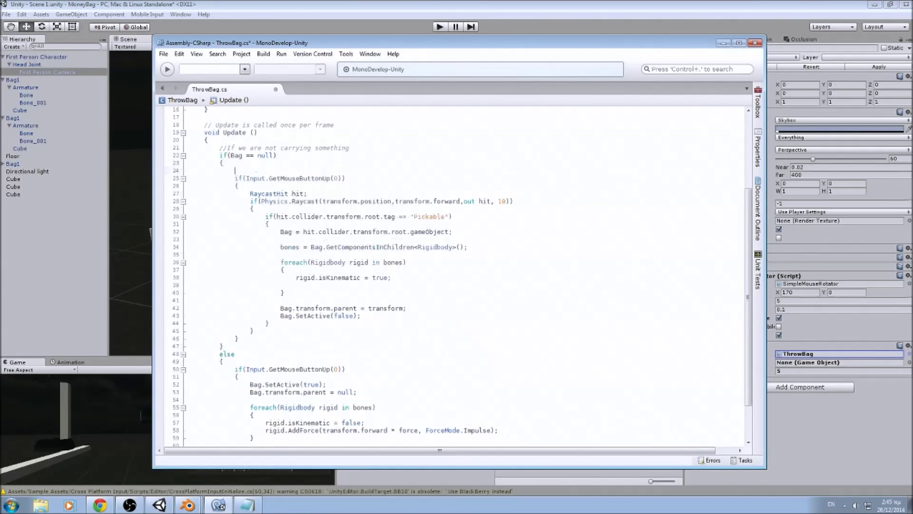
type("//If the player hits the mouse button")
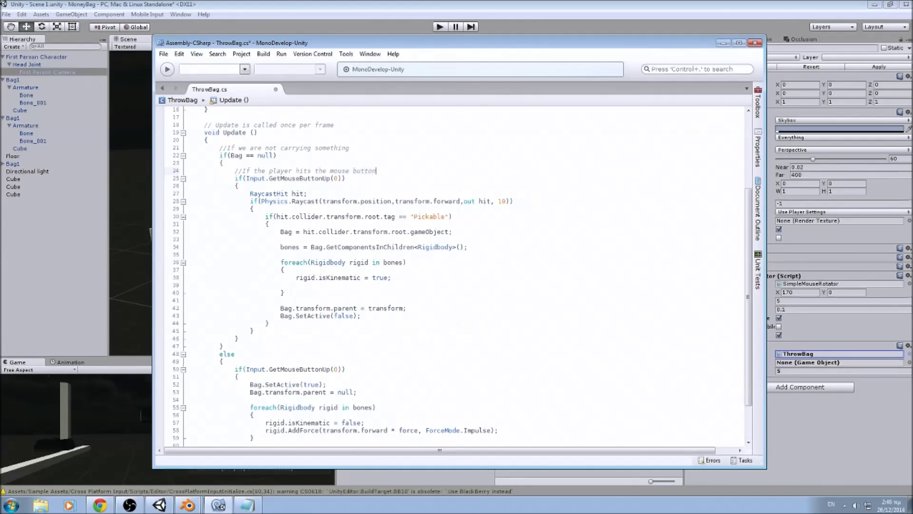
Add the comment "//Do a raycast" above the RaycastHit hit declaration.
left_click(346, 178)
key("Down")
key("Return")
type("//")
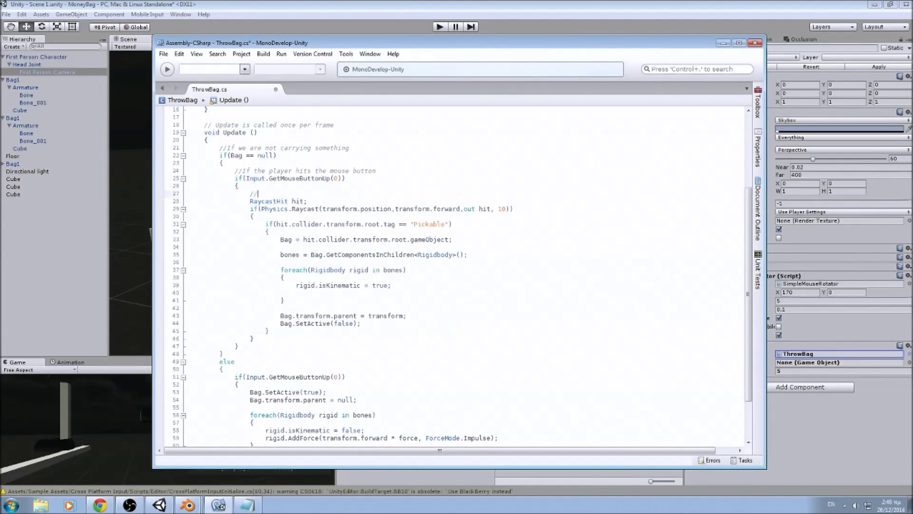
type("Do a raycast")
key("Down")
Examine the RaycastHit declaration and the Physics.Raycast arguments for origin, direction, hit output and distance.
left_click(365, 188)
left_click_drag(251, 202, 317, 201)
left_click(317, 201)
left_click_drag(250, 210, 327, 209)
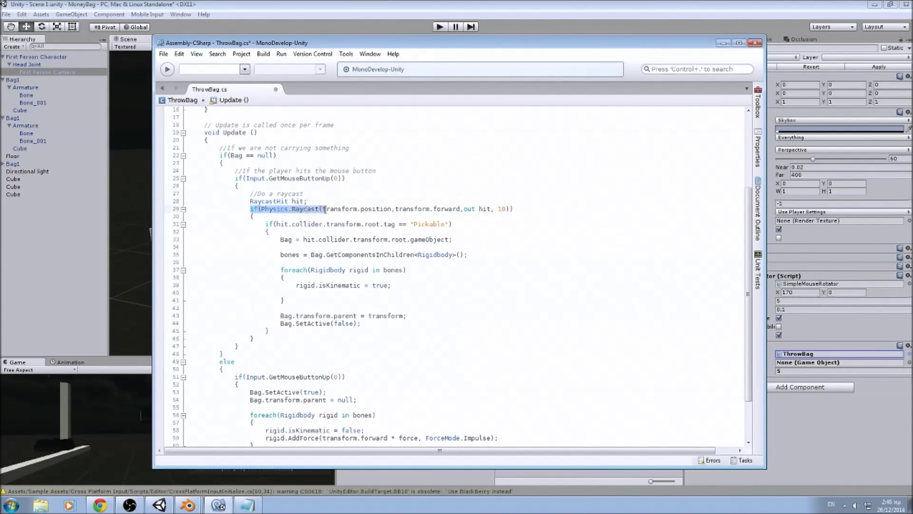
left_click(354, 196)
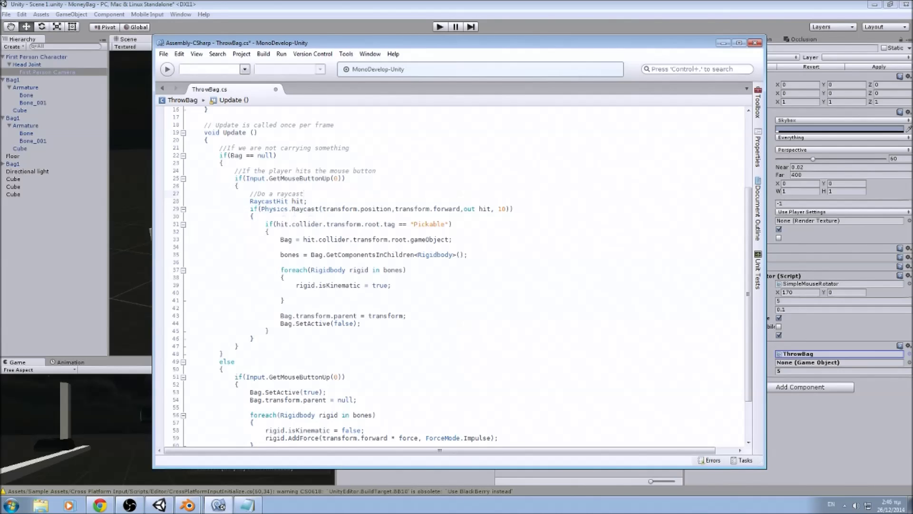
left_click_drag(321, 210, 393, 210)
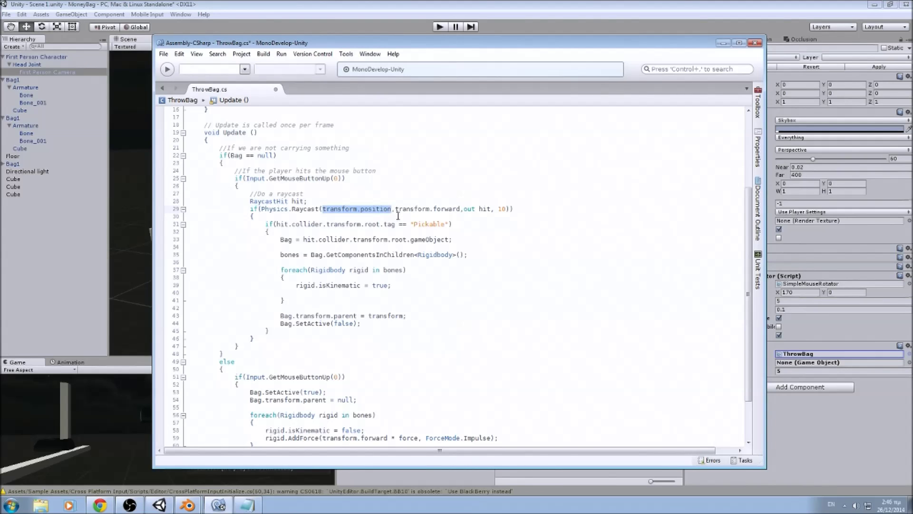
left_click(395, 210)
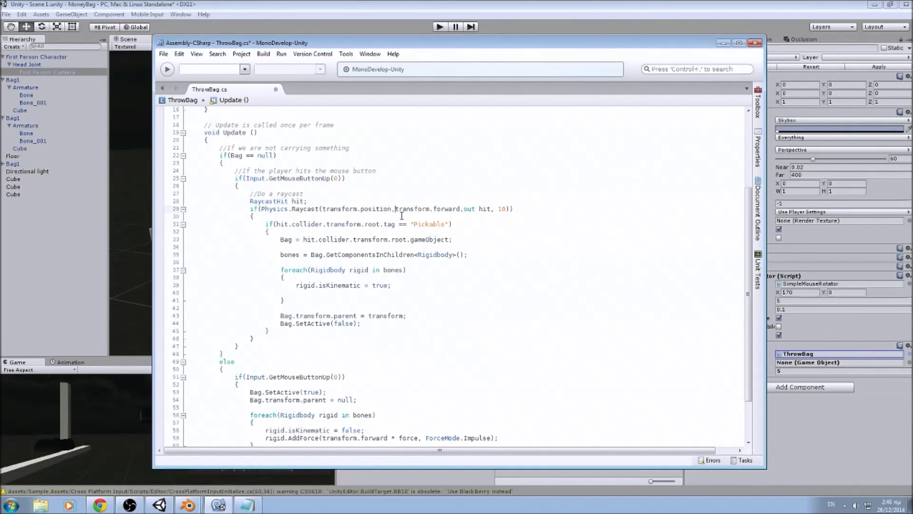
left_click_drag(395, 209, 459, 209)
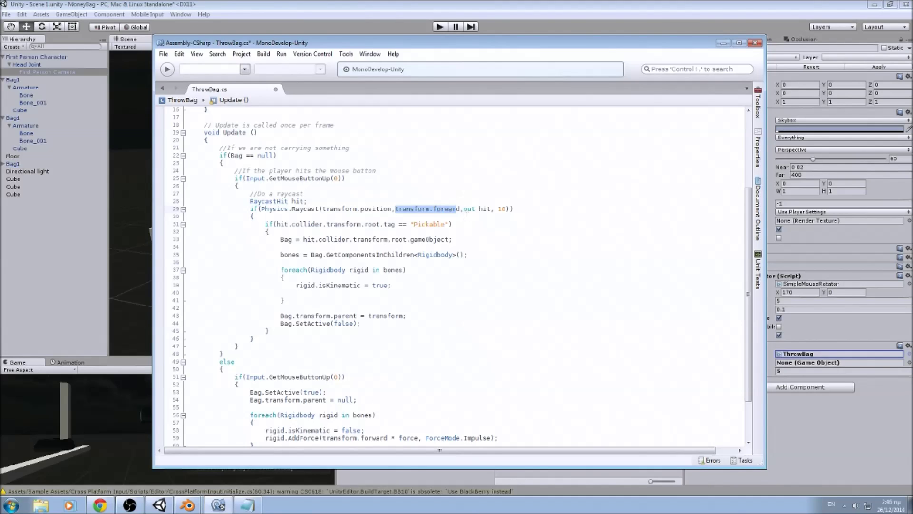
left_click(478, 212)
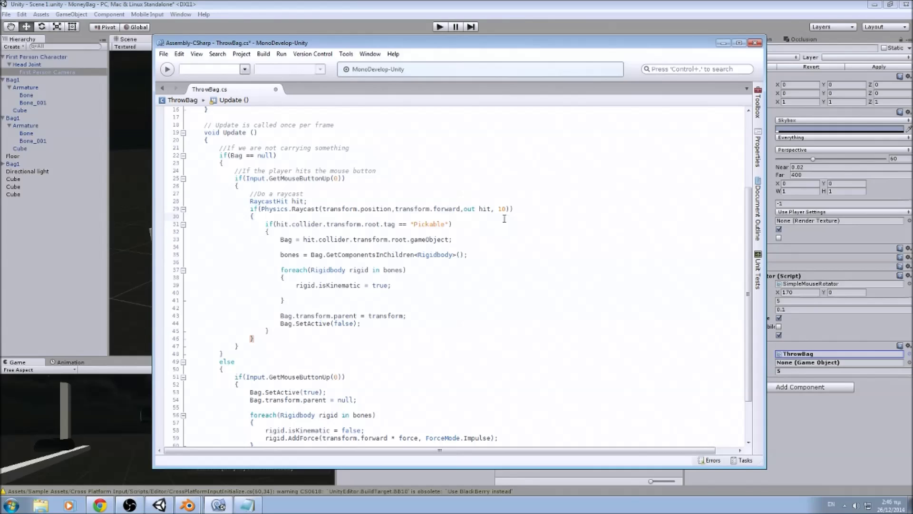
left_click_drag(461, 209, 490, 217)
left_click(464, 213)
left_click_drag(464, 209, 506, 210)
left_click(503, 214)
left_click(535, 218)
Examine the condition that compares the hit collider's root tag with "Pickable".
left_click_drag(265, 225, 453, 223)
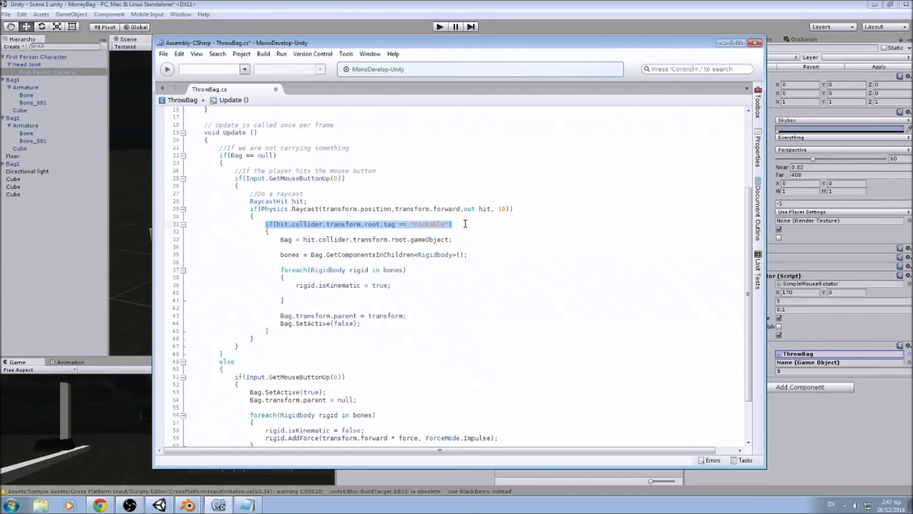
left_click(480, 231)
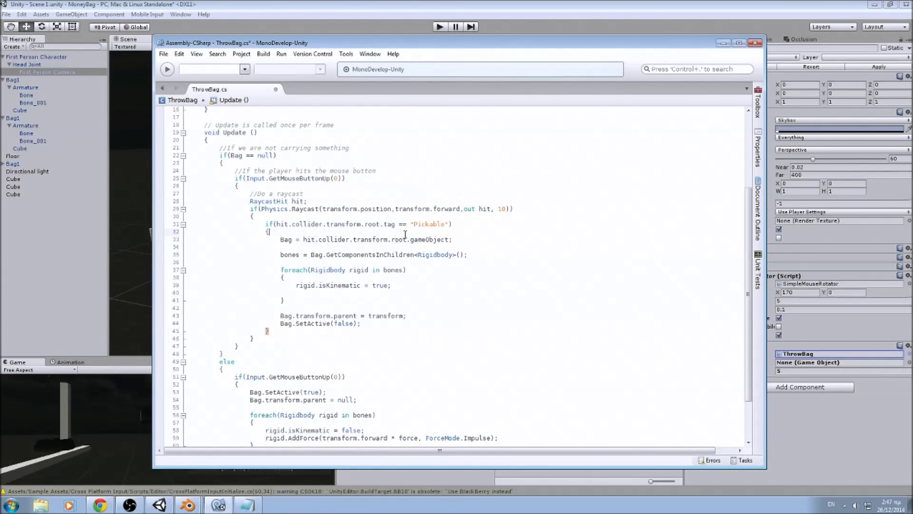
left_click(428, 225)
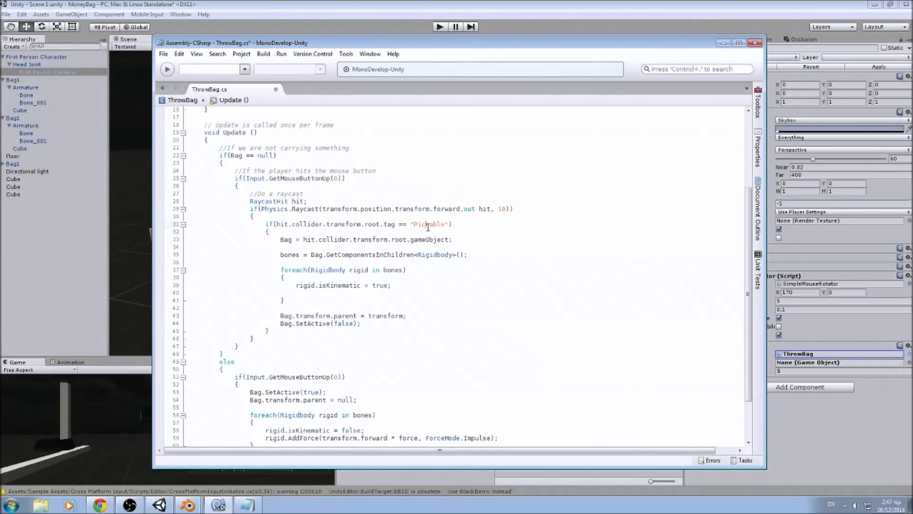
double_click(300, 224)
left_click(292, 226)
left_click_drag(327, 225, 360, 228)
left_click(366, 225)
key("Down")
left_click_drag(327, 224, 374, 226)
Switch to Unity and examine the box colliders of Bone and Bone_001 on the first Bag1 in the scene view.
left_click(273, 26)
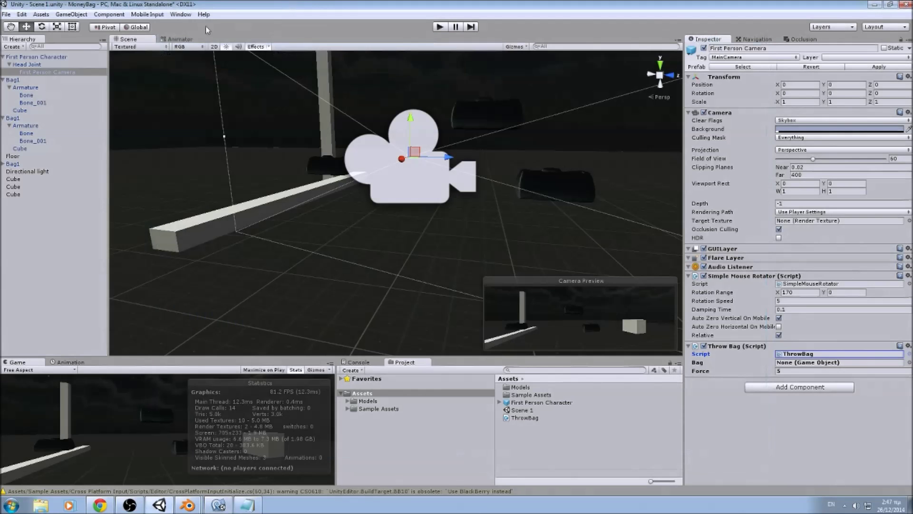
left_click(25, 95)
left_click(30, 104)
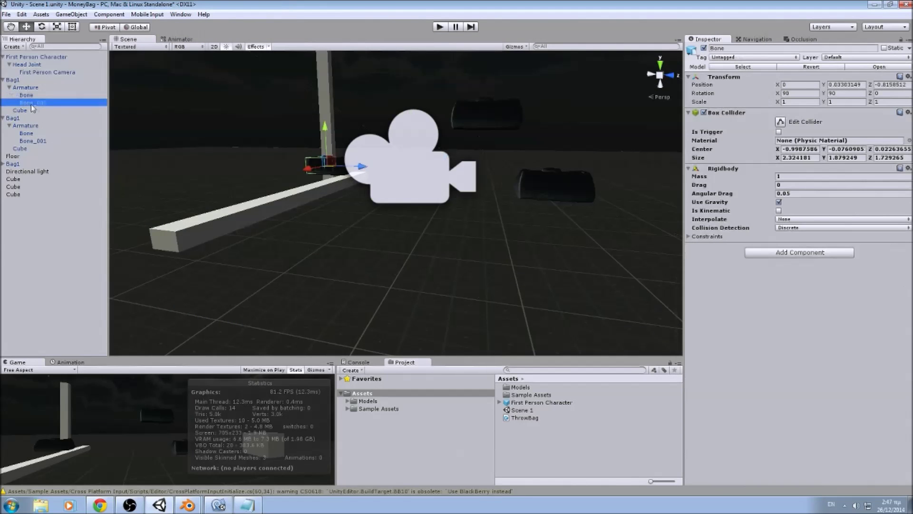
left_click(29, 97)
middle_click_drag(275, 100, 298, 118)
scroll(298, 118, "up", 6)
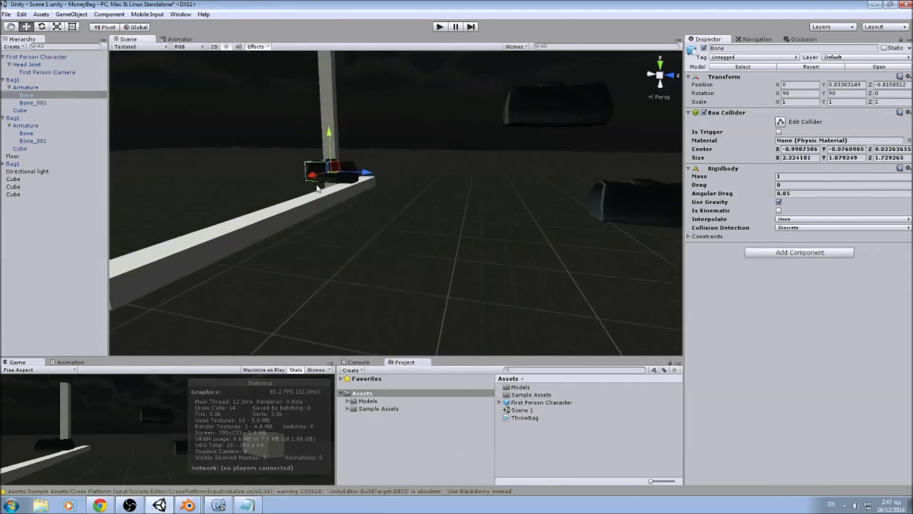
scroll(252, 152, "down", 6)
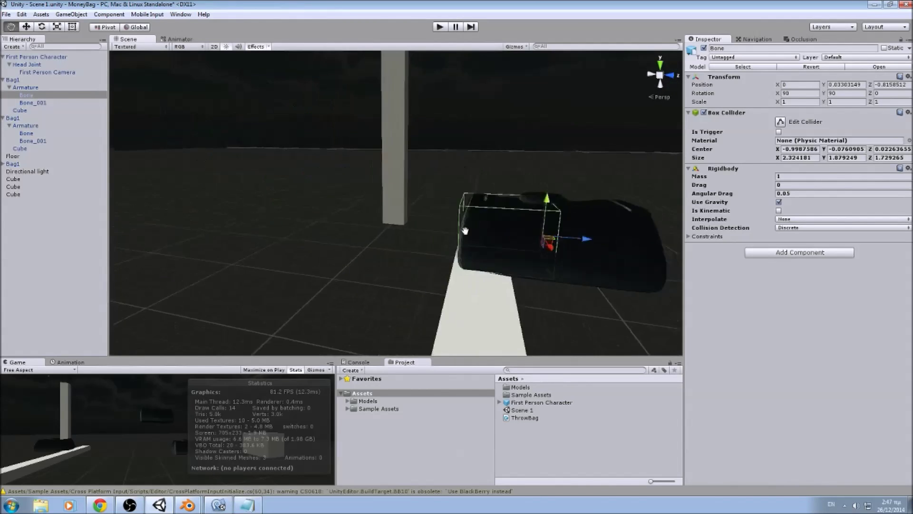
left_click(32, 103)
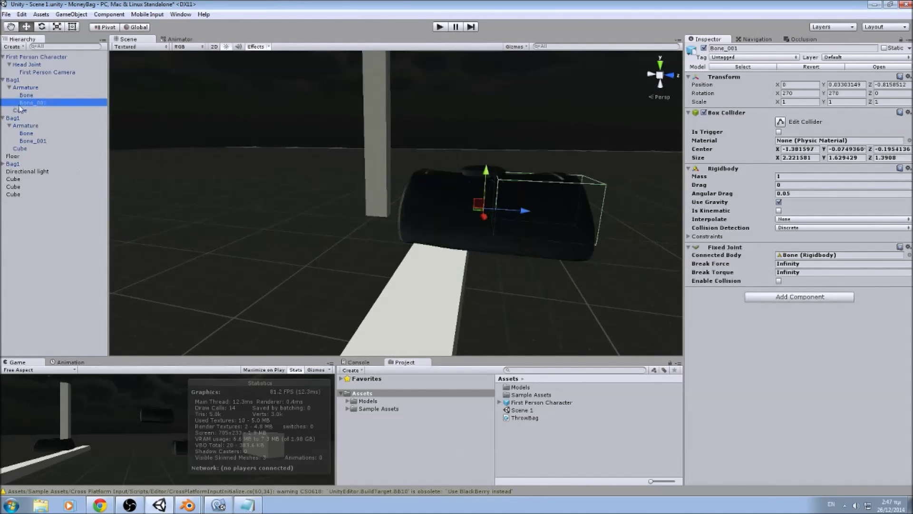
key("Up")
middle_click_drag(541, 182, 497, 183)
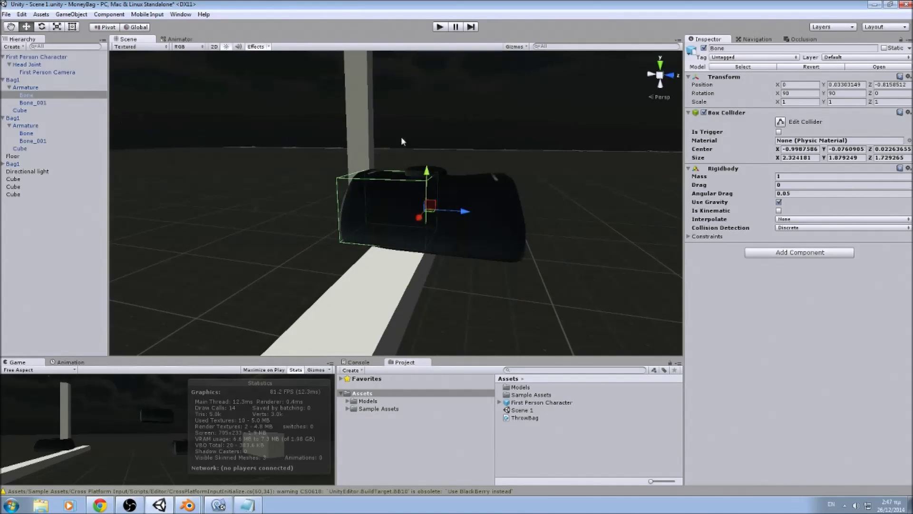
Examine the box collider, rigidbody and fixed joint of Bone_001 on the first Bag1, and check its available tags.
middle_click_drag(442, 153, 404, 145)
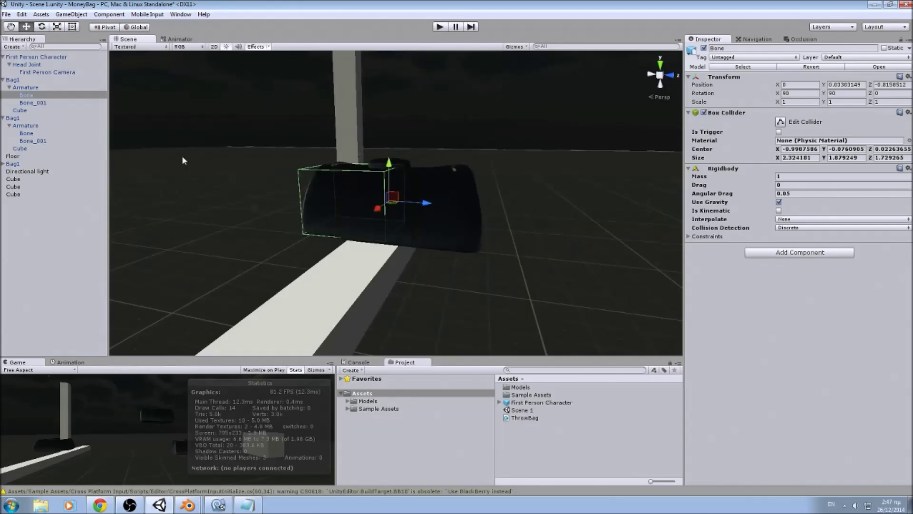
left_click(37, 103)
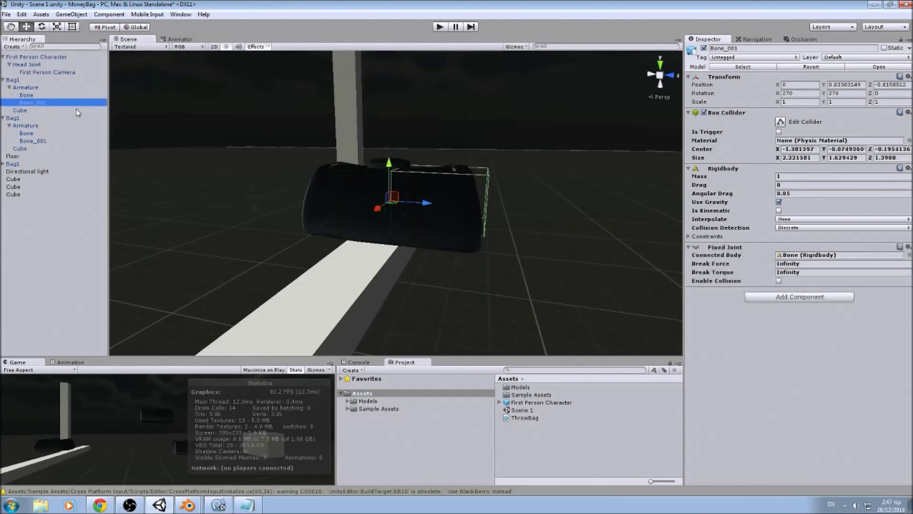
left_click(739, 57)
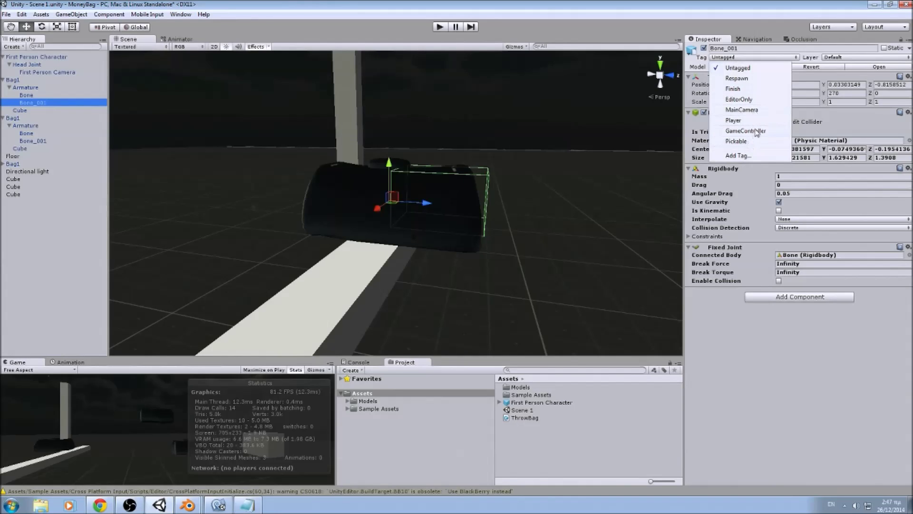
left_click(764, 370)
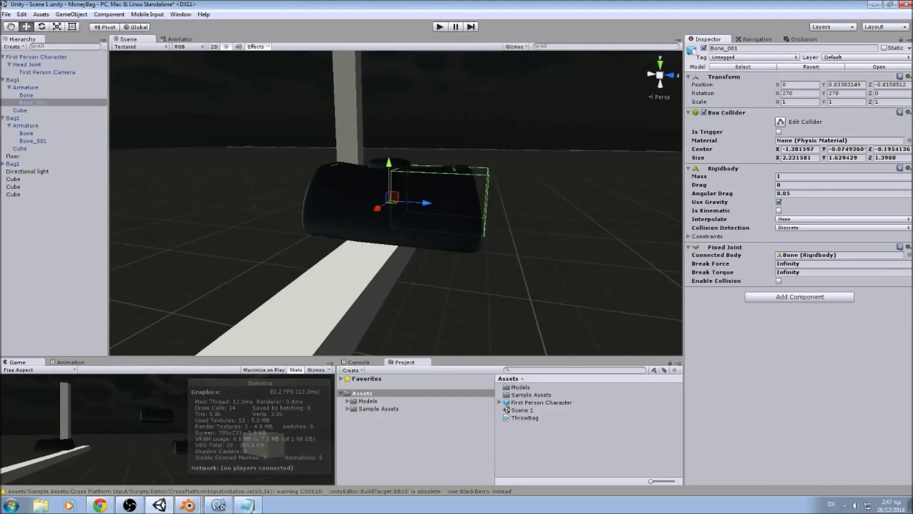
Check the first Bag1's root object in Unity against the transform.root.tag == "Pickable" condition in the ThrowBag script in MonoDevelop.
left_click(248, 505)
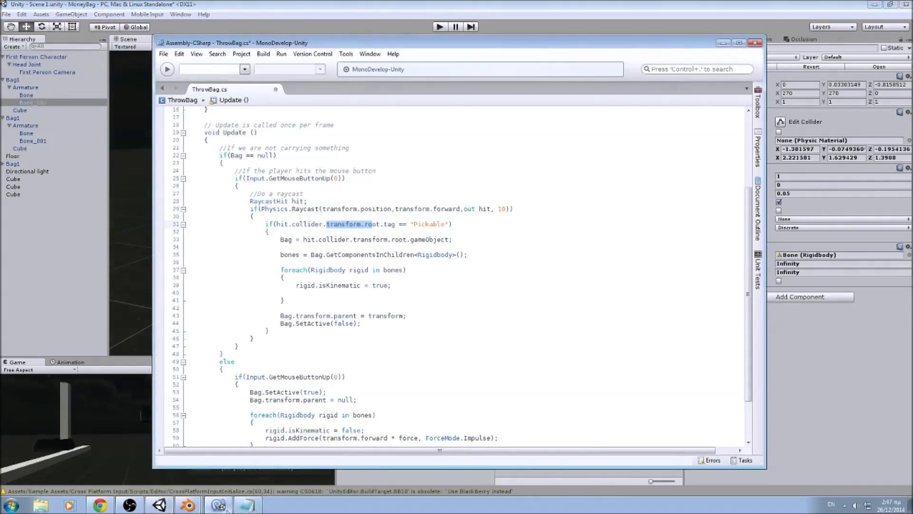
left_click(22, 79)
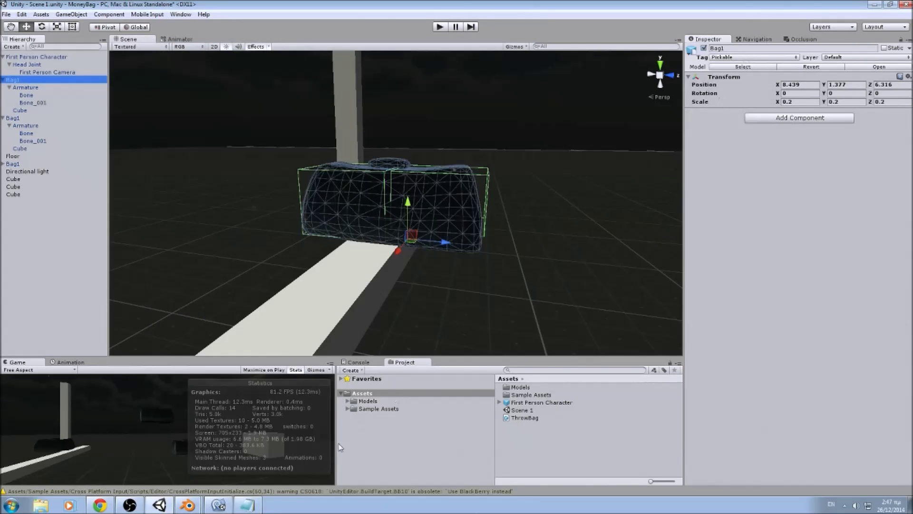
left_click(247, 505)
left_click(365, 256)
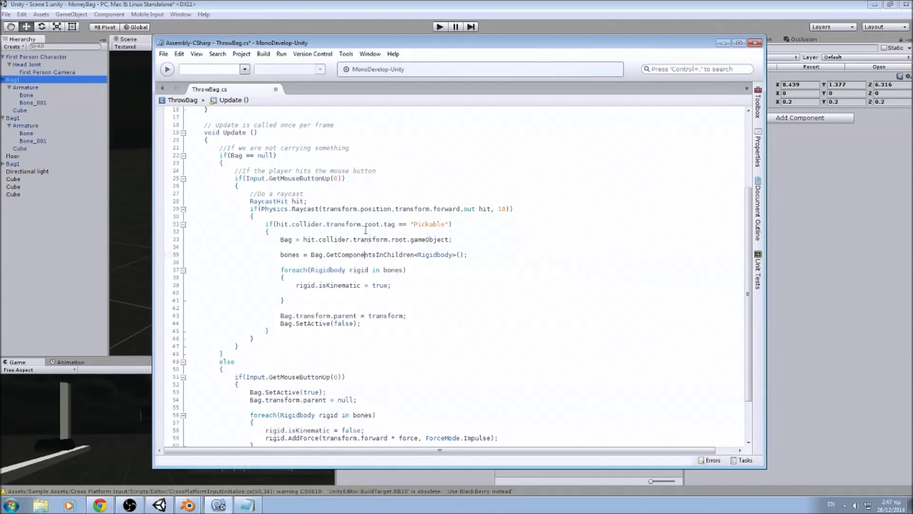
left_click_drag(327, 224, 446, 224)
left_click(419, 224)
left_click(421, 227)
left_click(466, 232)
Go to the declaration of Bag and examine the line assigning it hit.collider.transform.root.gameObject.
left_click_drag(280, 241, 291, 241)
key("F12")
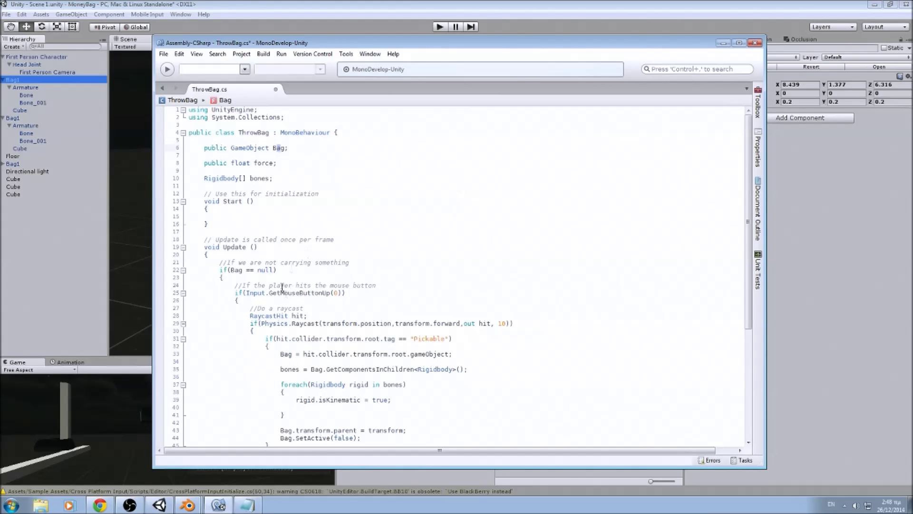
scroll(282, 287, "down", 3)
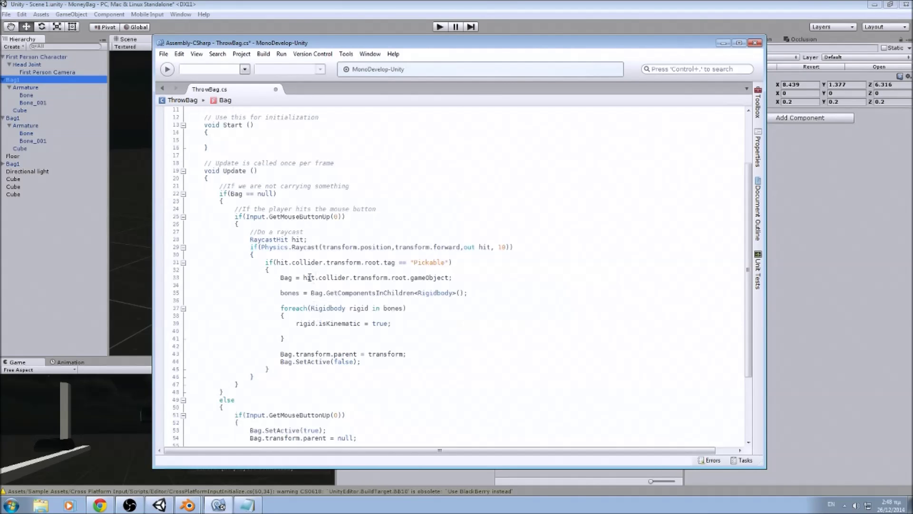
left_click_drag(303, 277, 360, 286)
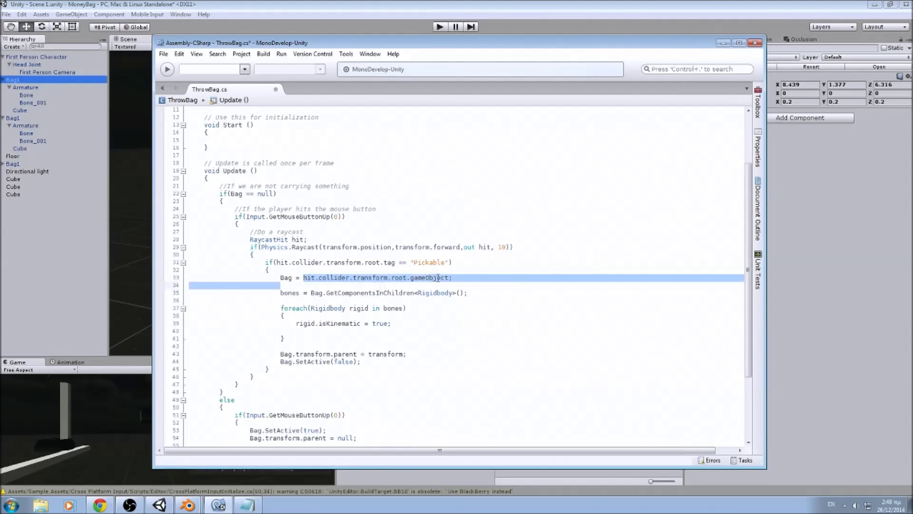
left_click(487, 286)
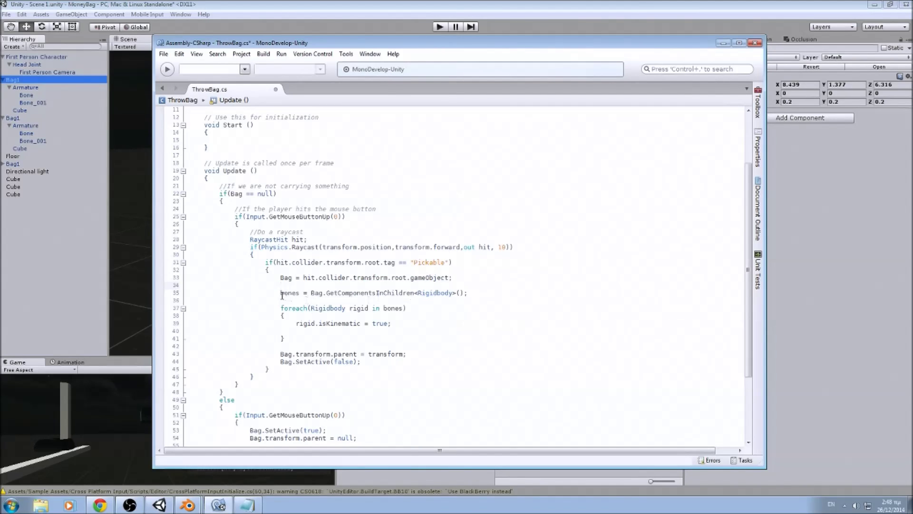
Examine the Rigidbody[] bones declaration and the line filling it with Bag.GetComponentsInChildren<Rigidbody>().
scroll(297, 300, "up", 3)
left_click(208, 178)
left_click_drag(205, 178, 269, 179)
scroll(328, 336, "down", 2)
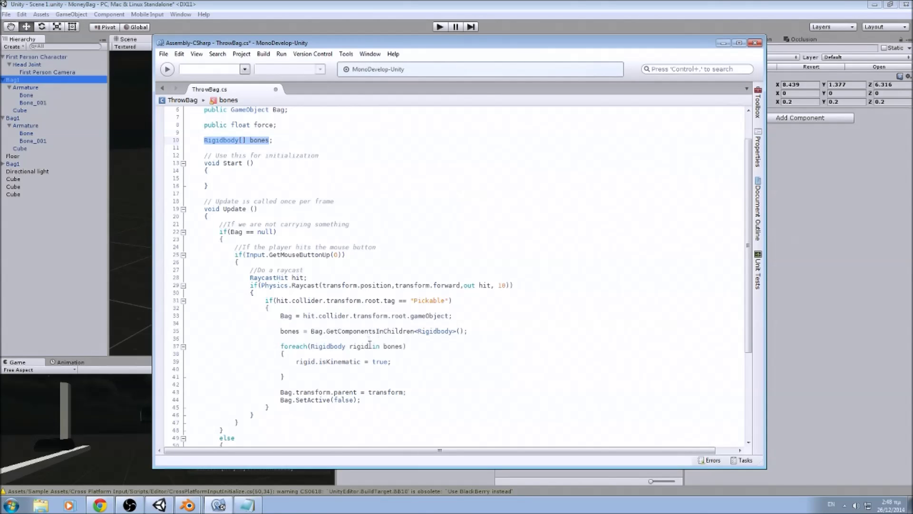
left_click(319, 331)
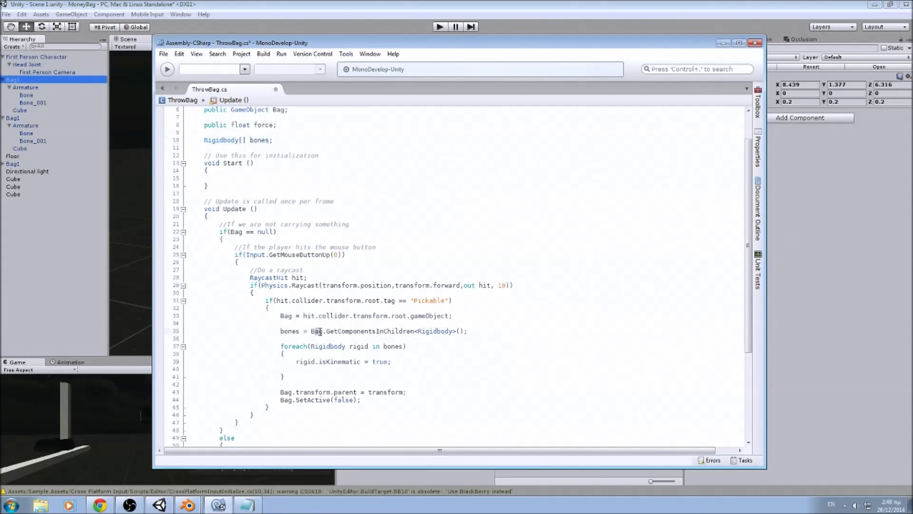
mouse_move(332, 332)
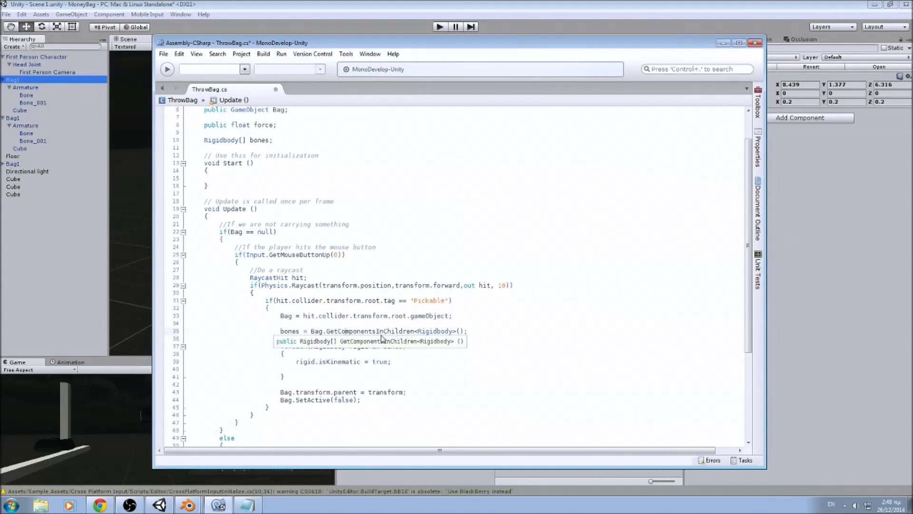
scroll(321, 334, "up", 2)
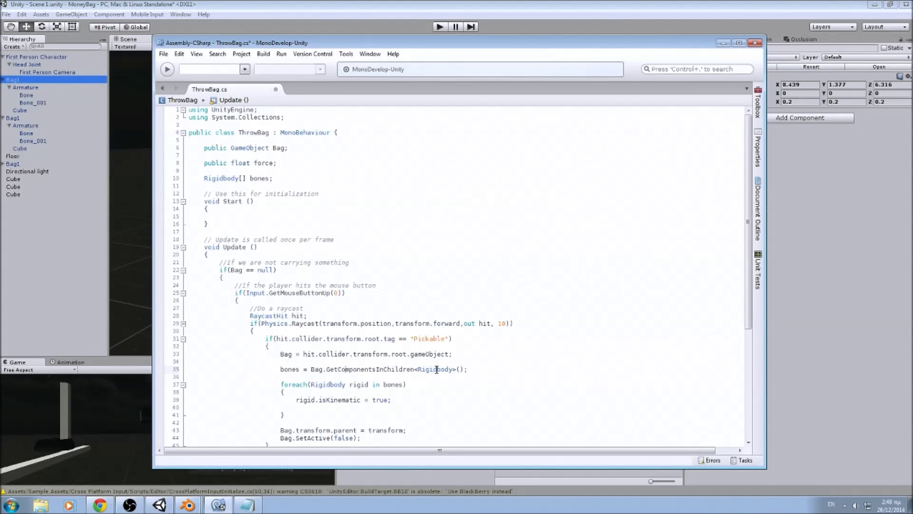
scroll(387, 375, "down", 2)
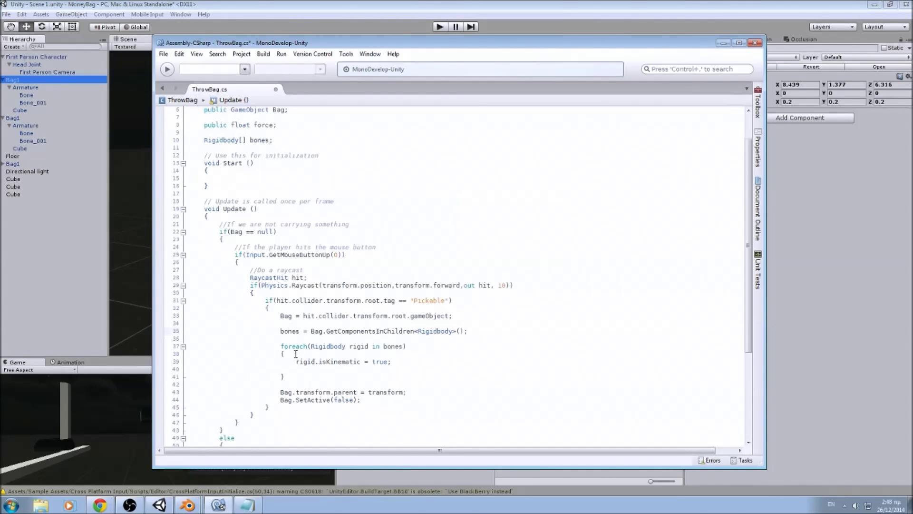
Examine the pickup foreach loop over bones and its rigid.isKinematic = true statement.
left_click_drag(281, 346, 444, 346)
left_click(444, 345)
scroll(275, 286, "up", 2)
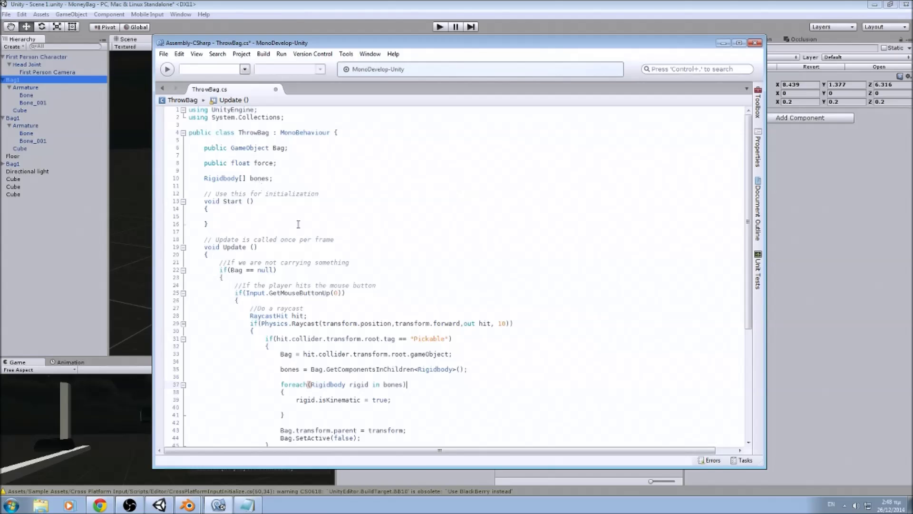
scroll(305, 285, "down", 2)
left_click_drag(295, 364, 432, 364)
left_click(432, 365)
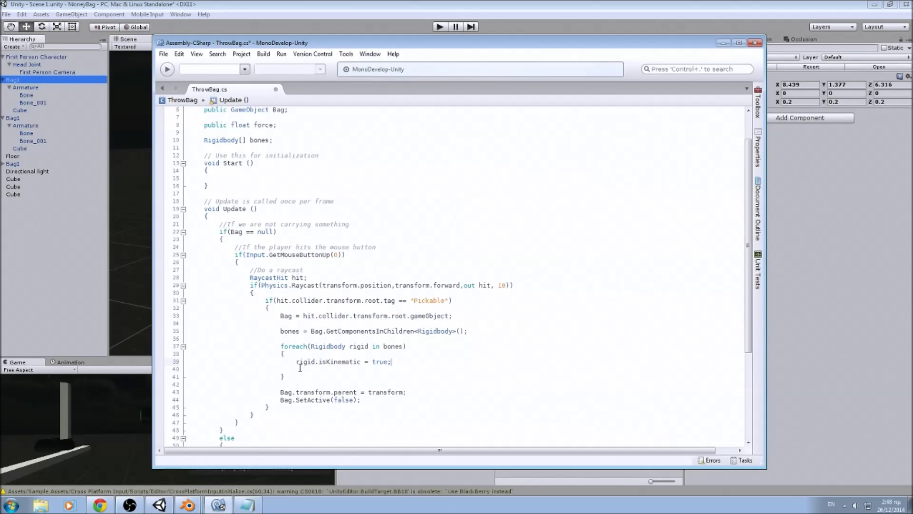
left_click(288, 368)
Examine the lines that parent Bag to the camera's transform and deactivate it with Bag.SetActive(false).
scroll(304, 369, "down", 2)
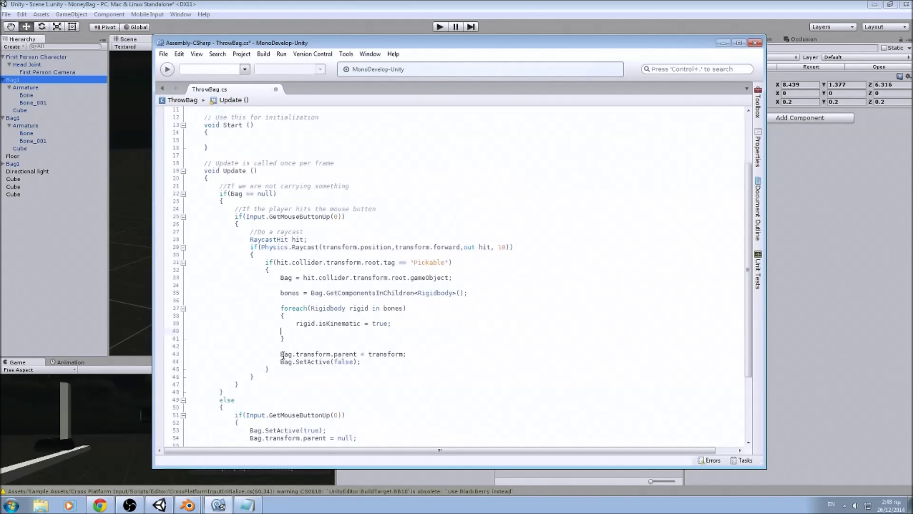
left_click_drag(280, 356, 342, 356)
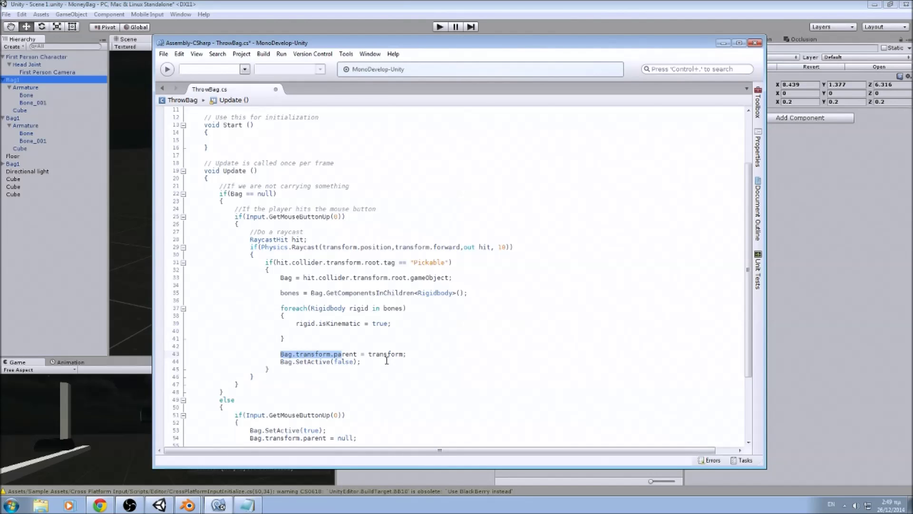
left_click_drag(276, 363, 361, 363)
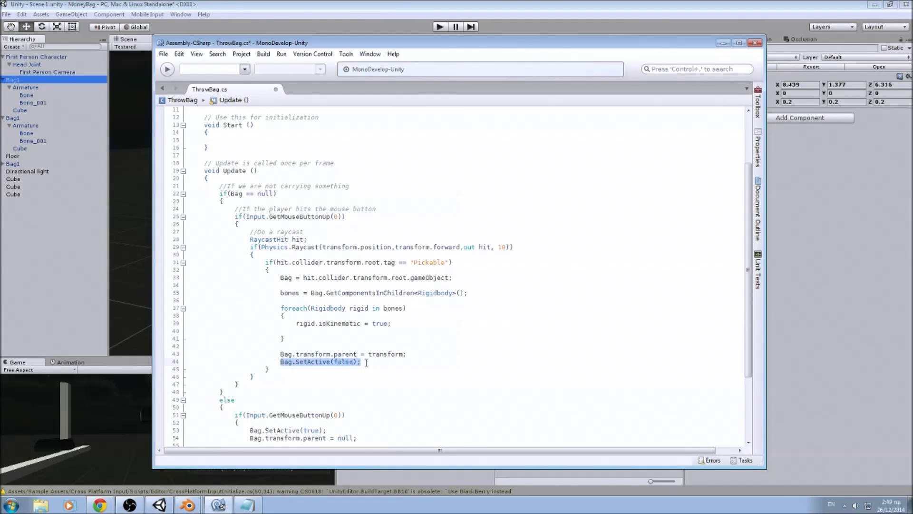
left_click(367, 363)
left_click_drag(281, 362, 375, 364)
left_click(379, 365)
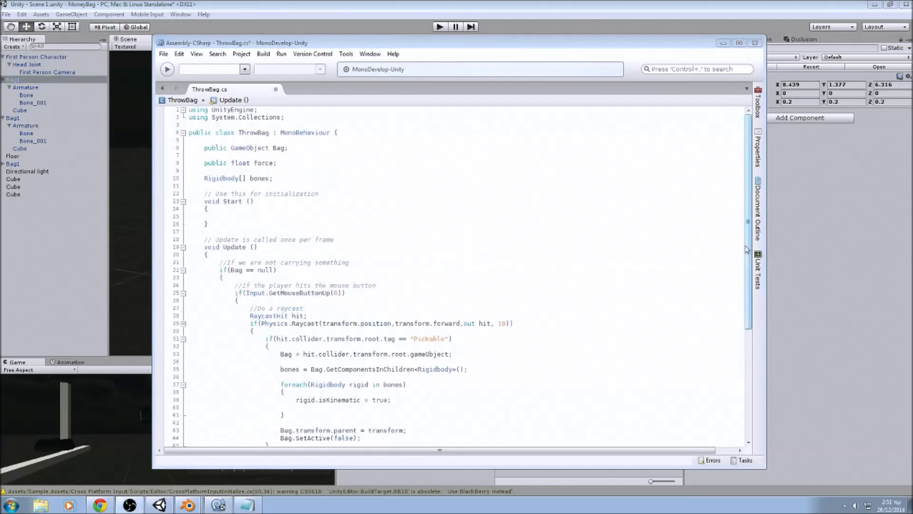
Comment the else branch with "// if the player has the bag" and examine its mouse-button check, bag activation and unparenting lines.
scroll(748, 287, "down", 8)
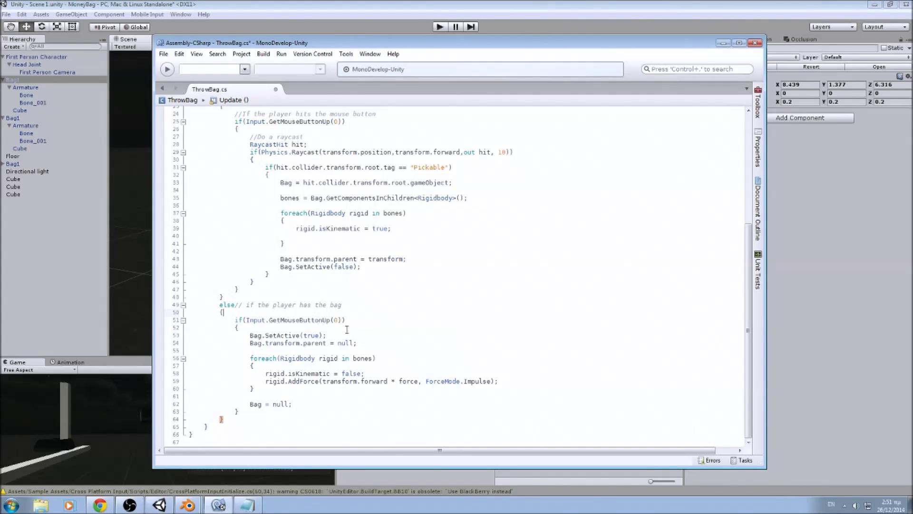
left_click_drag(238, 319, 349, 329)
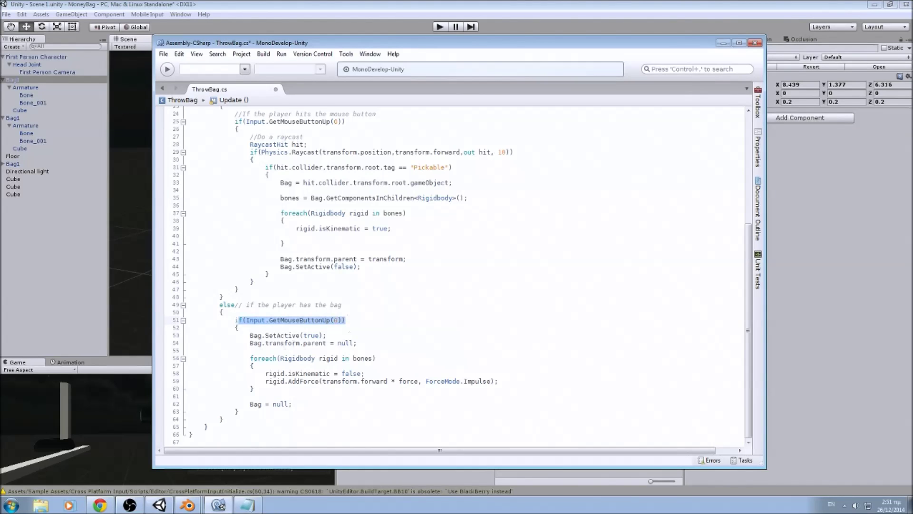
left_click_drag(250, 343, 357, 320)
left_click(359, 326)
left_click_drag(249, 335, 335, 335)
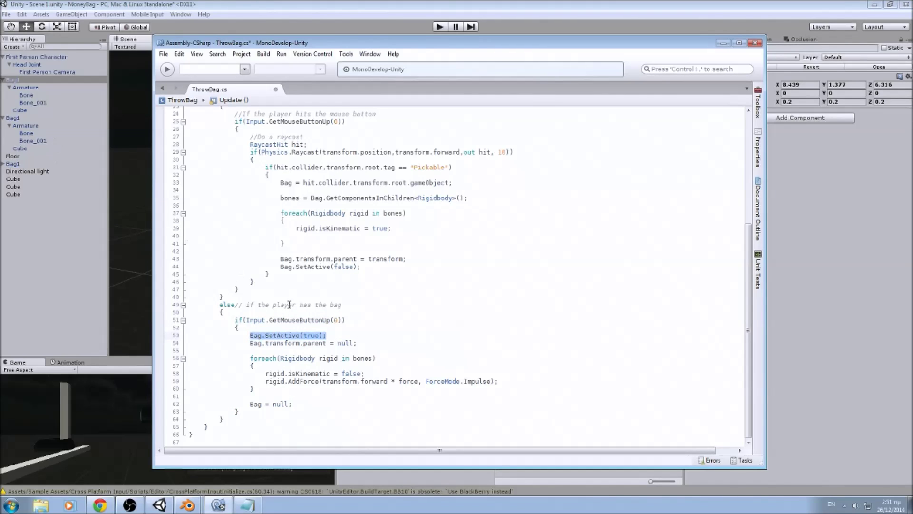
left_click_drag(249, 343, 368, 345)
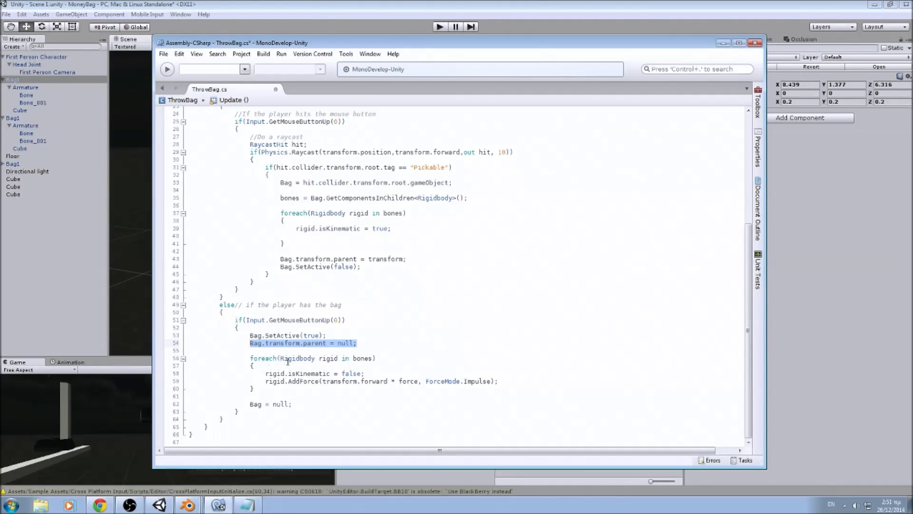
Examine the throwing foreach loop, the bones array declaration it uses and its rigid.isKinematic = false statement.
left_click_drag(290, 361, 309, 359)
left_click(357, 359)
scroll(368, 309, "up", 5)
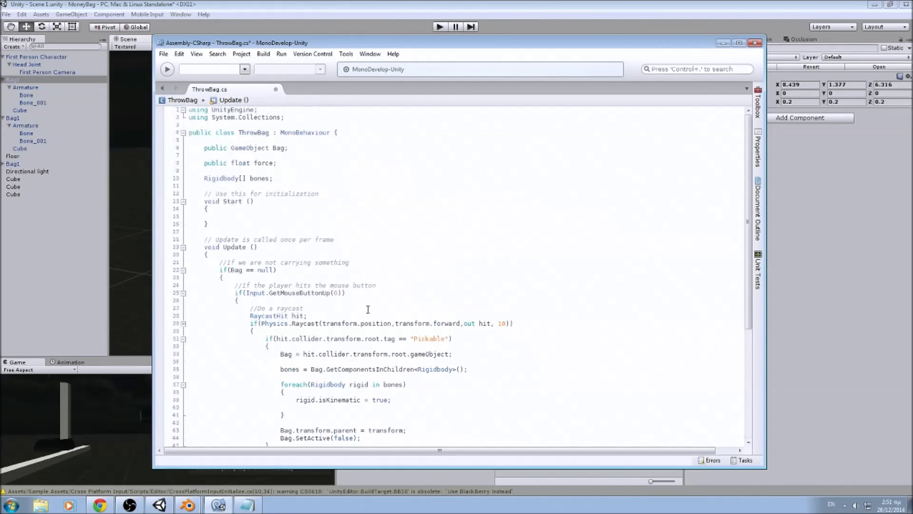
left_click_drag(202, 179, 280, 179)
left_click(281, 179)
scroll(423, 342, "down", 8)
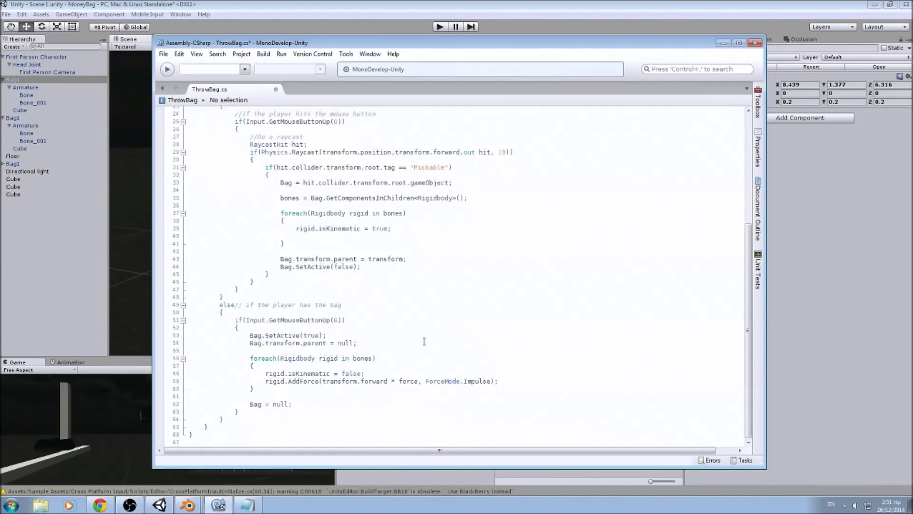
left_click_drag(264, 374, 369, 374)
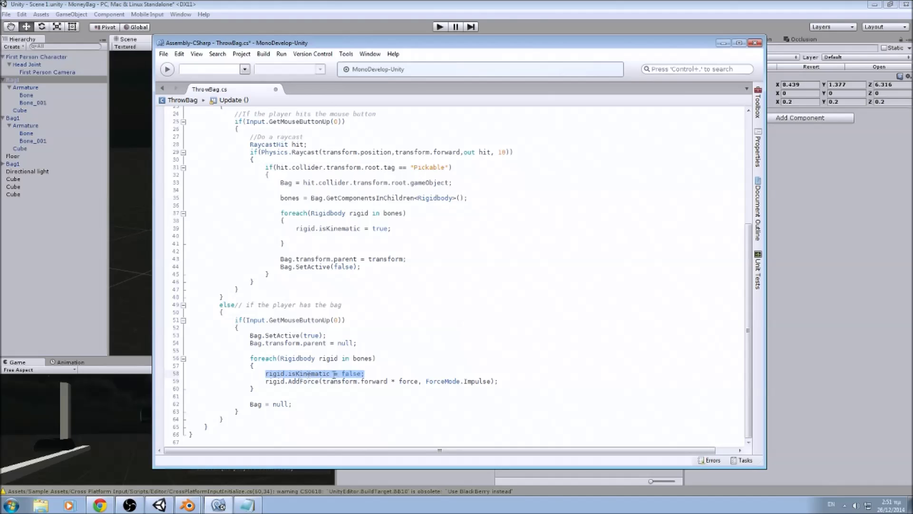
Examine the rigid.AddForce call and its arguments transform.forward * force and ForceMode.Impulse.
left_click_drag(266, 381, 388, 378)
left_click(318, 398)
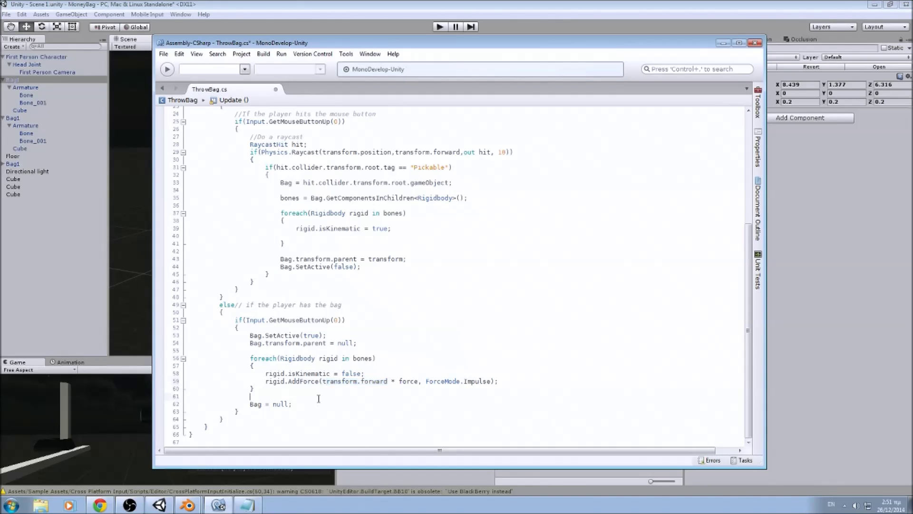
left_click_drag(324, 381, 389, 379)
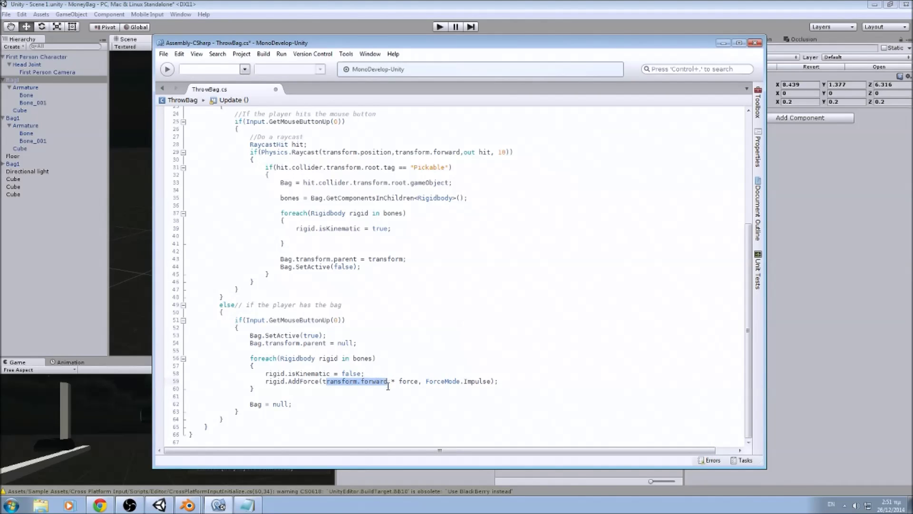
left_click_drag(323, 381, 359, 383)
left_click(401, 380)
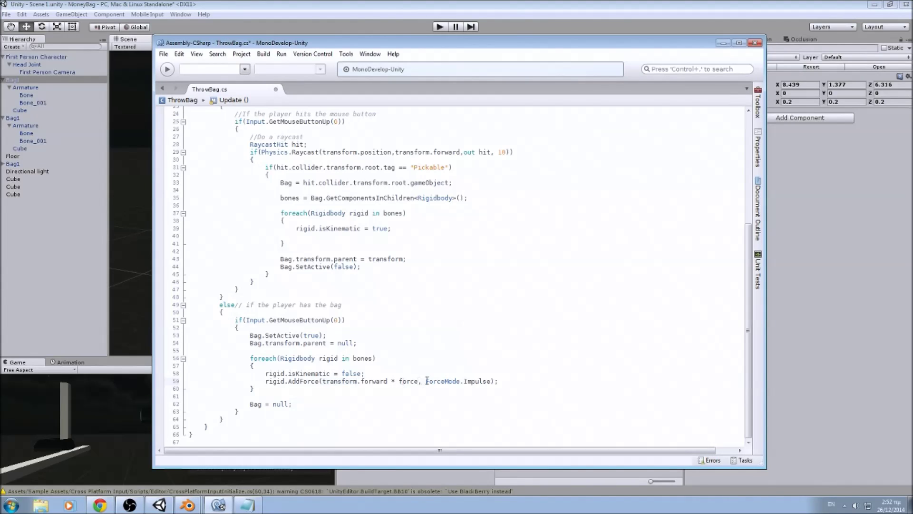
double_click(426, 380)
left_click(454, 392)
left_click_drag(426, 381, 489, 381)
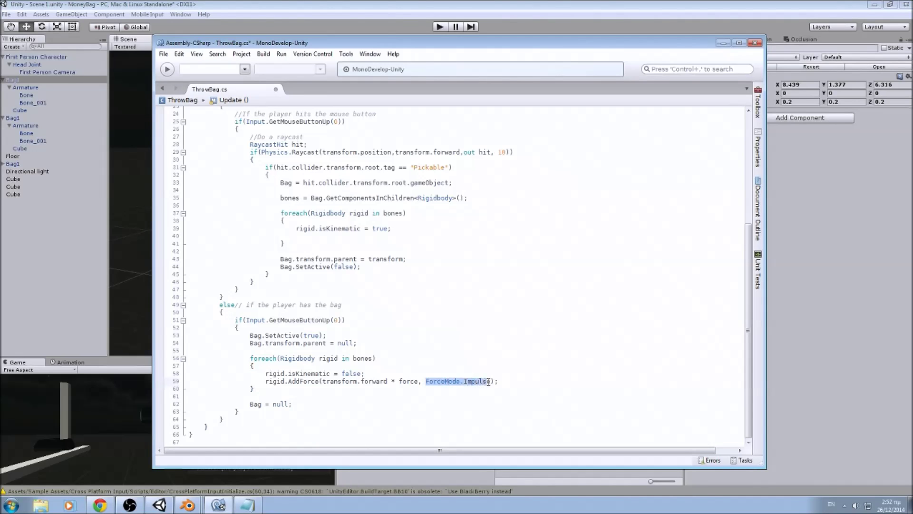
left_click(566, 396)
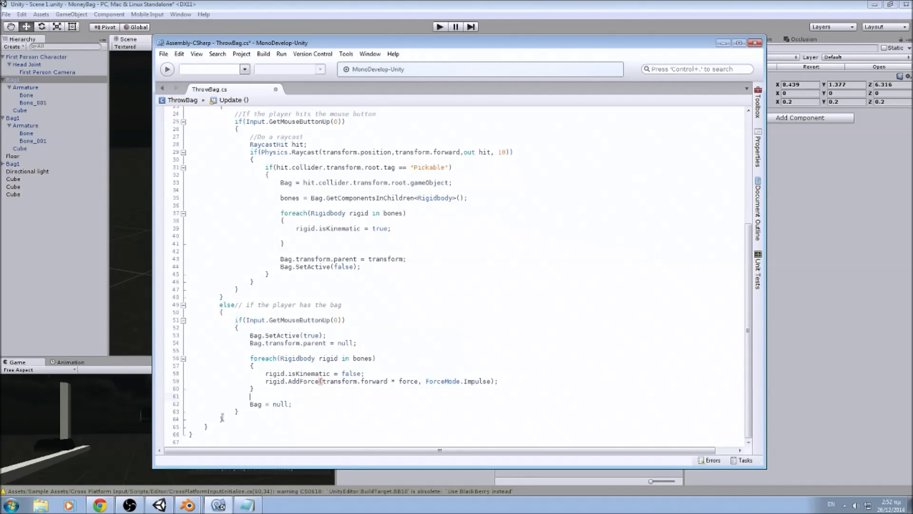
Examine the closing Bag = null statement and return to the variable declarations at the start of the script.
left_click_drag(250, 404, 292, 404)
left_click(326, 411)
scroll(345, 414, "up", 8)
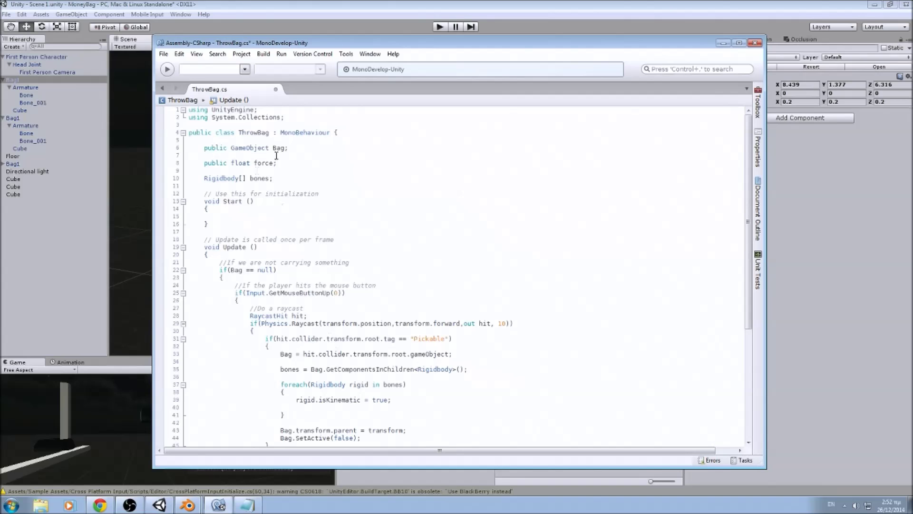
Finish reviewing the script, return to the Unity editor and inspect the Throw Bag force setting on the First Person Camera.
scroll(340, 413, "down", 8)
left_click(339, 413)
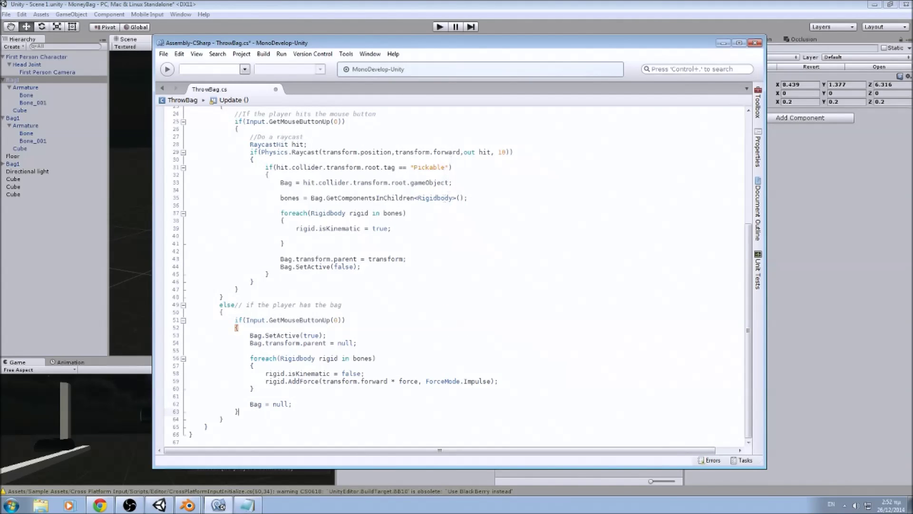
left_click(401, 14)
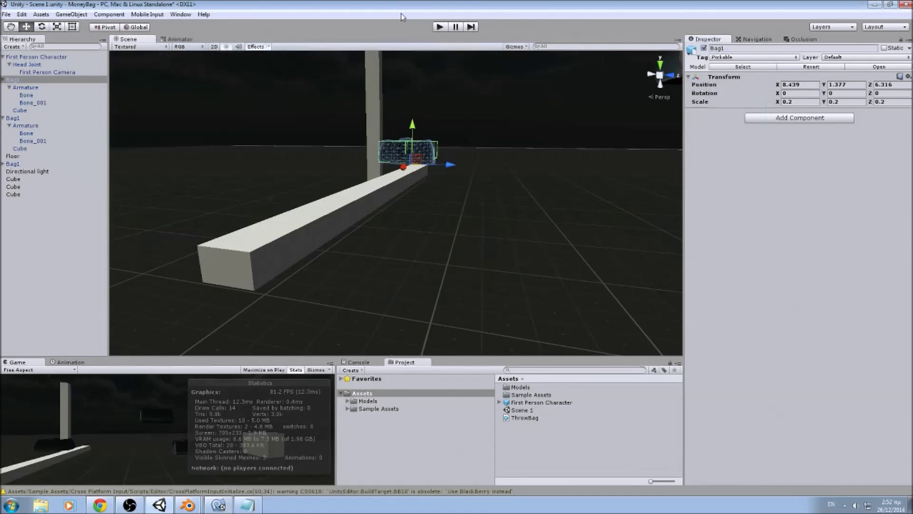
left_click(65, 73)
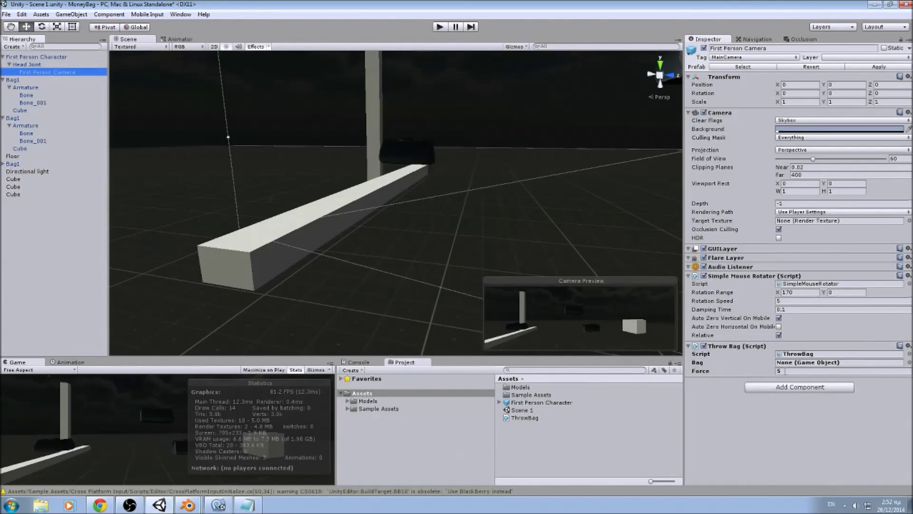
left_click(807, 371)
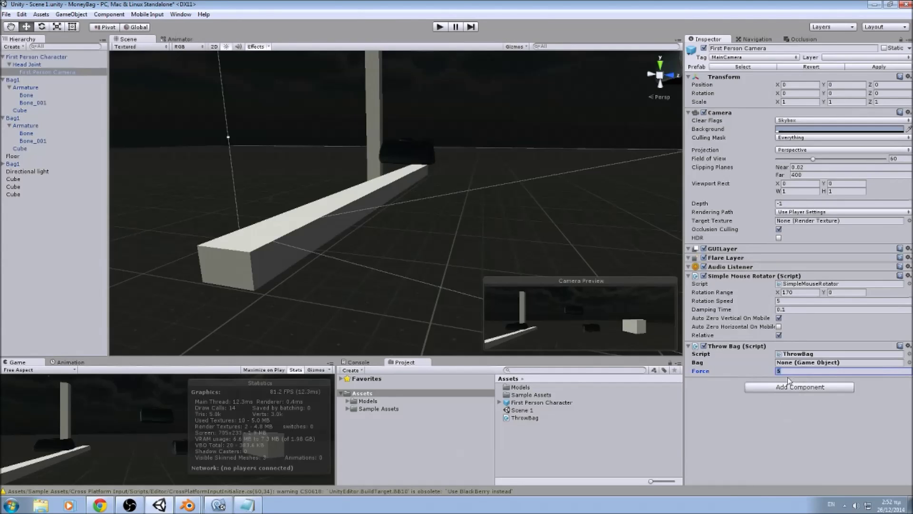
left_click(777, 439)
middle_click_drag(514, 241, 483, 206)
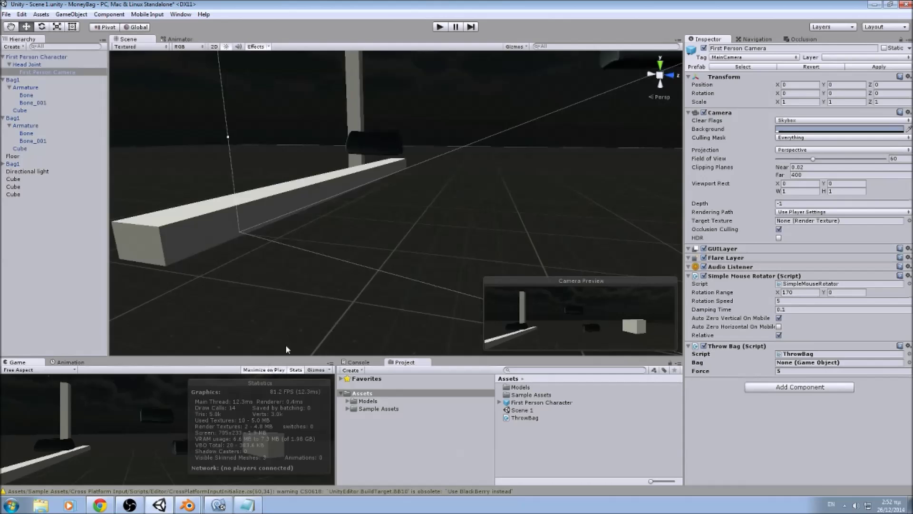
Hide the Game view statistics and start a playtest, picking up a bag and throwing it toward the white cube.
left_click(295, 370)
left_click(440, 27)
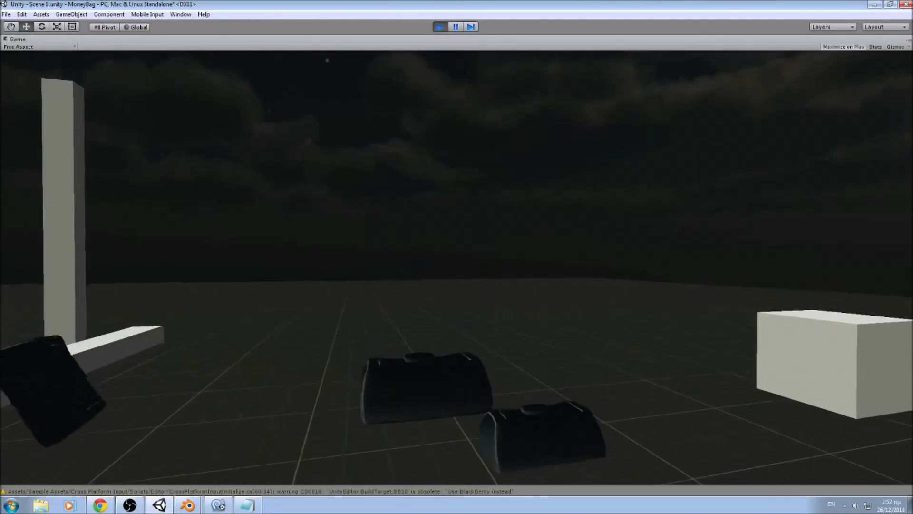
key("w")
key("w")
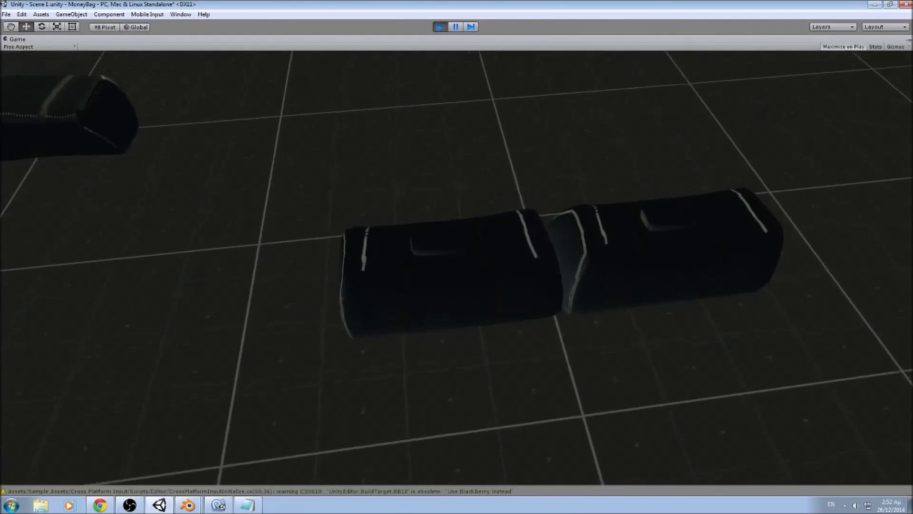
key("e")
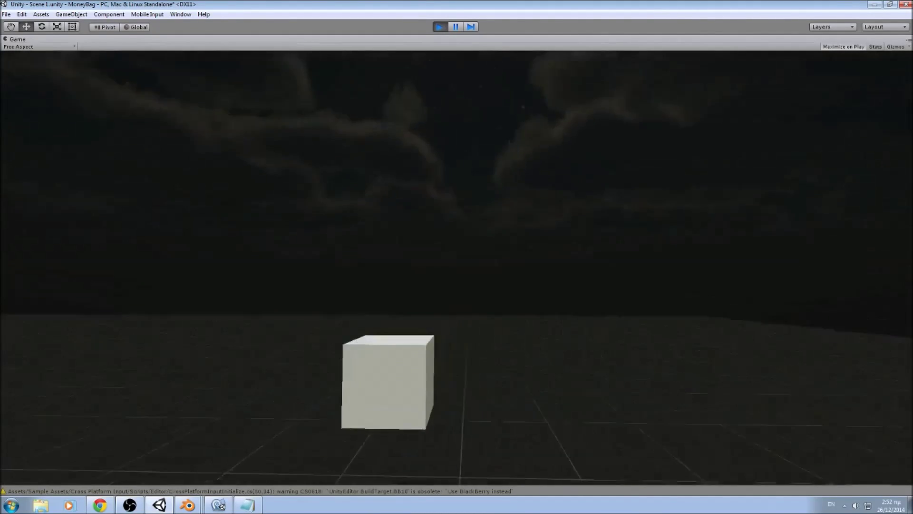
key("g")
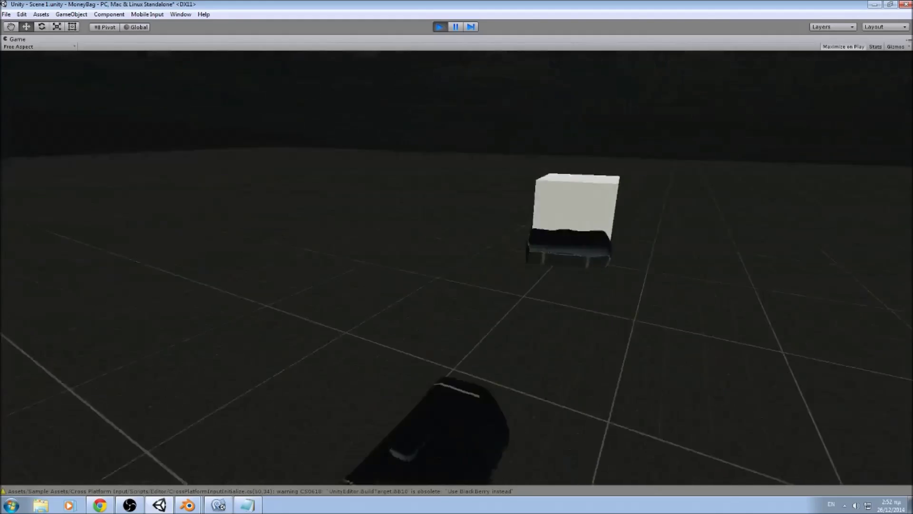
Walk around picking up and throwing more bags near the pillar and the cube, and stop the playtest.
key("w")
key("e")
key("g")
key("w")
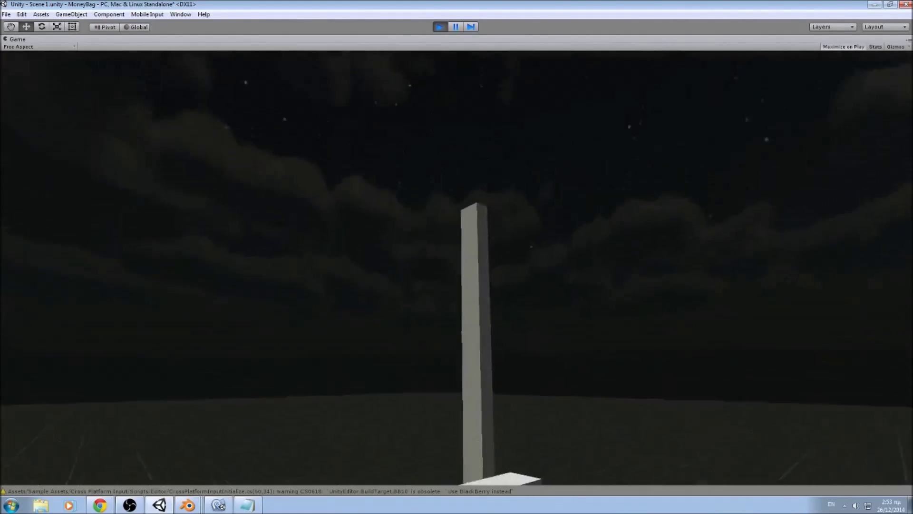
key("g")
key("e")
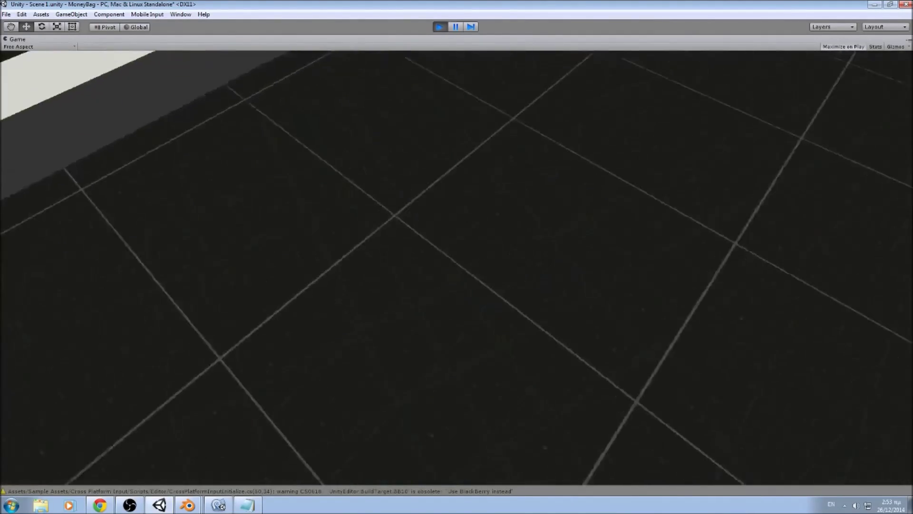
key("w")
key("g")
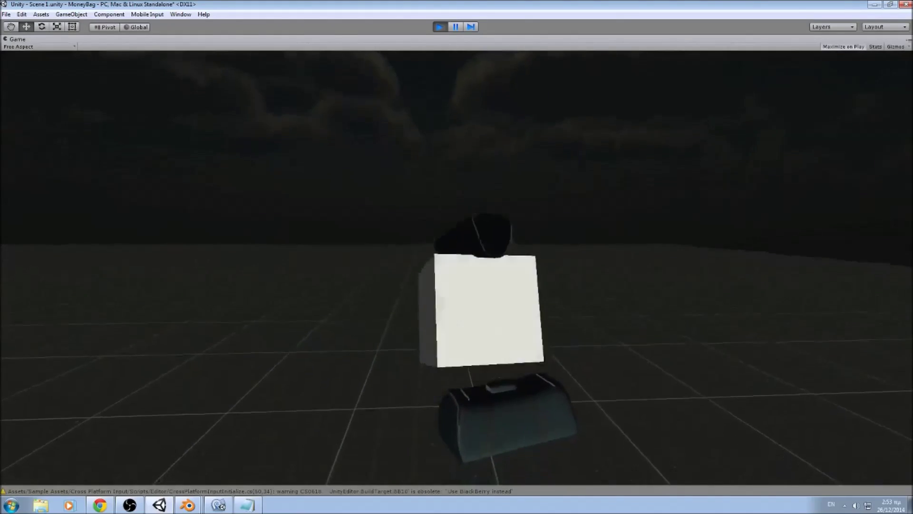
key("w")
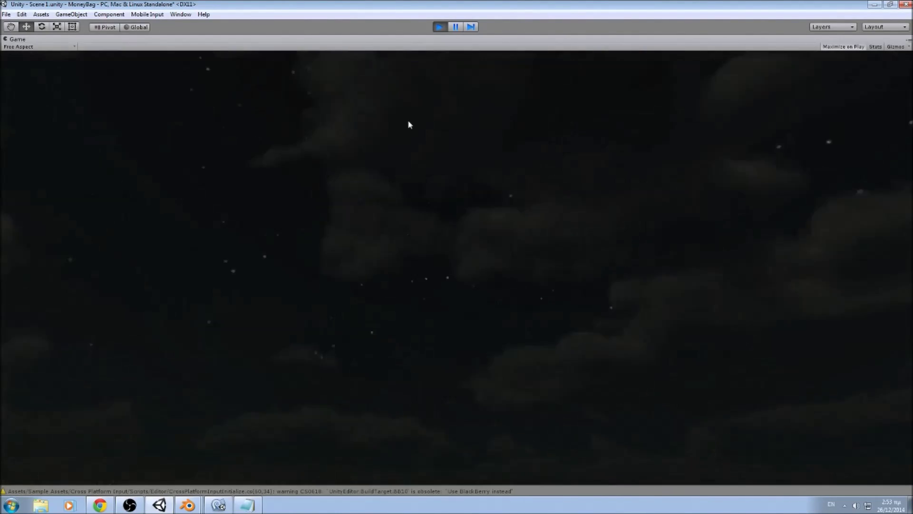
left_click(440, 26)
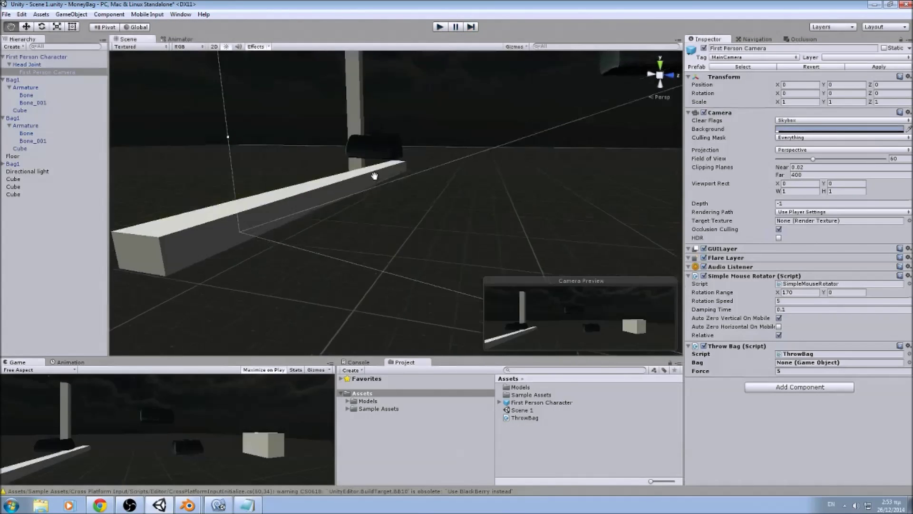
Add a Sphere Collider to the Bone of the bag resting on the long beam.
scroll(420, 230, "up", 5)
middle_click_drag(373, 176, 422, 200)
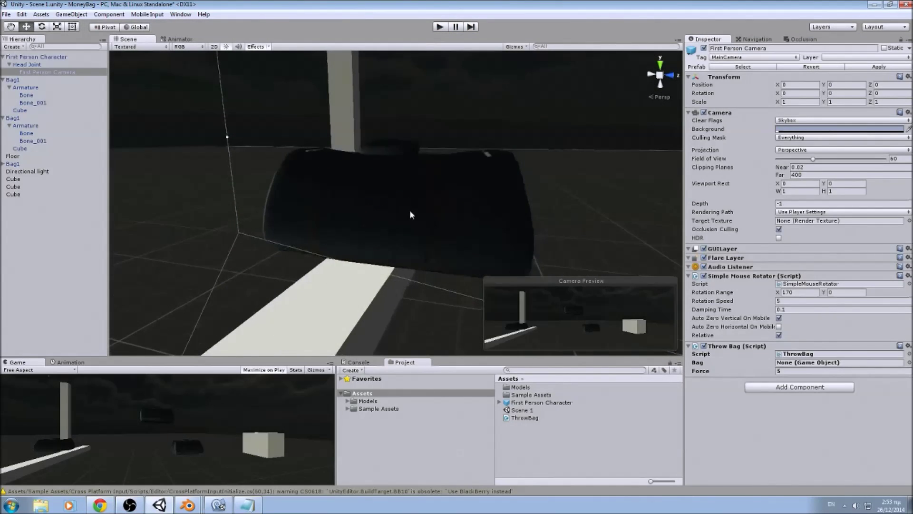
left_click(410, 209)
scroll(399, 205, "up", 3)
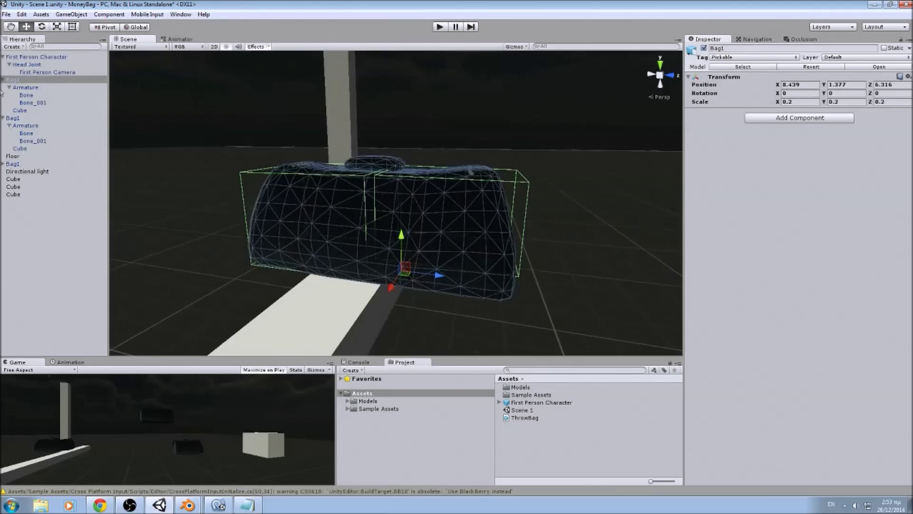
left_click(22, 96)
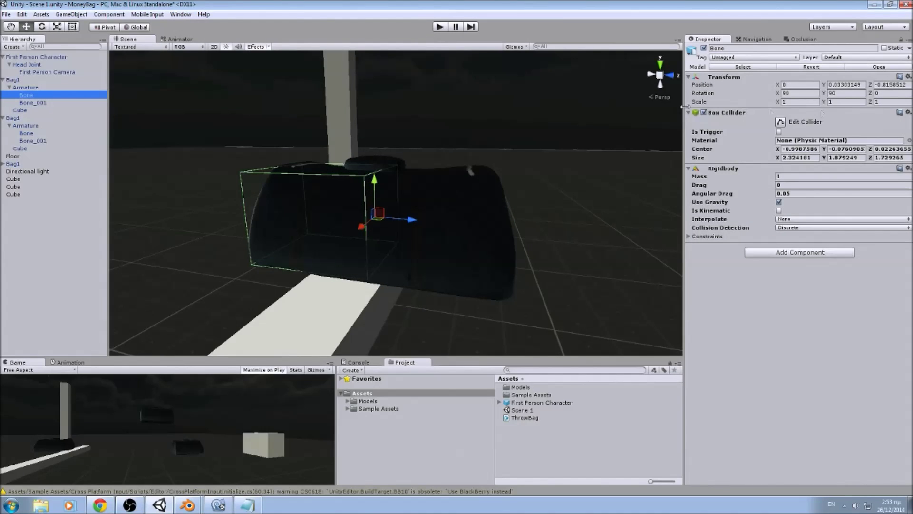
left_click(708, 115)
left_click(800, 206)
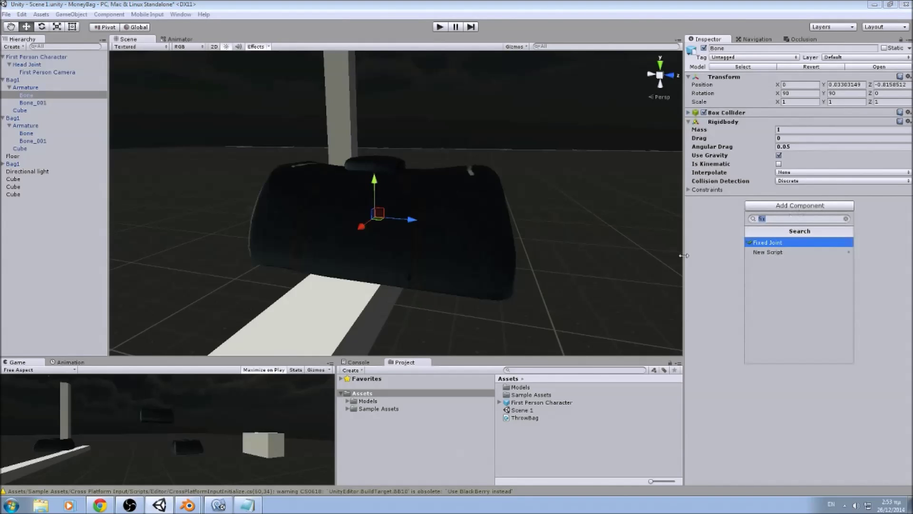
type("sphere")
key("Return")
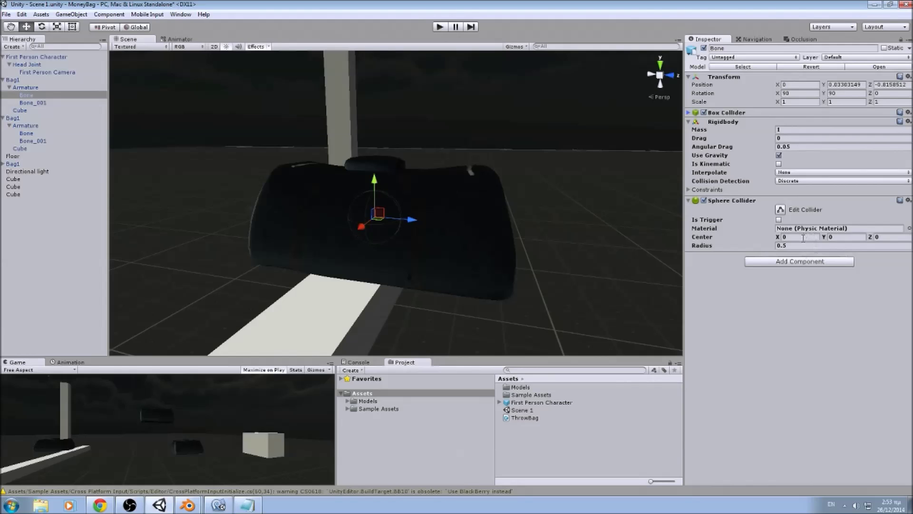
Enlarge the Bone's sphere collider to a radius of about 0.96 and set its center X to -1.28.
left_click(780, 209)
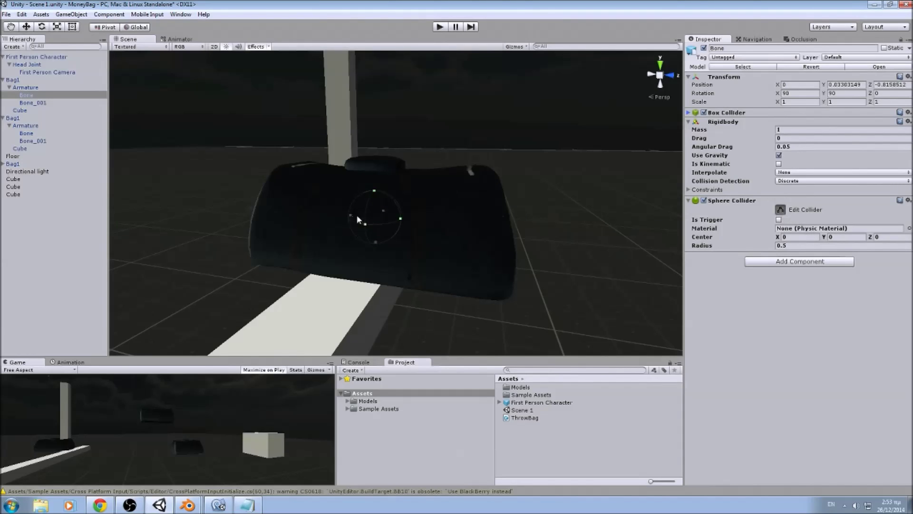
left_click_drag(356, 215, 332, 210)
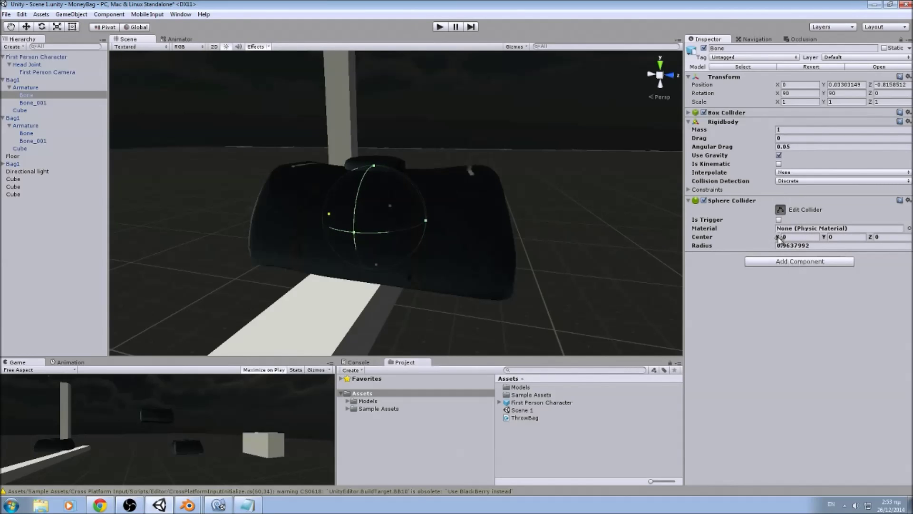
left_click_drag(779, 237, 663, 197)
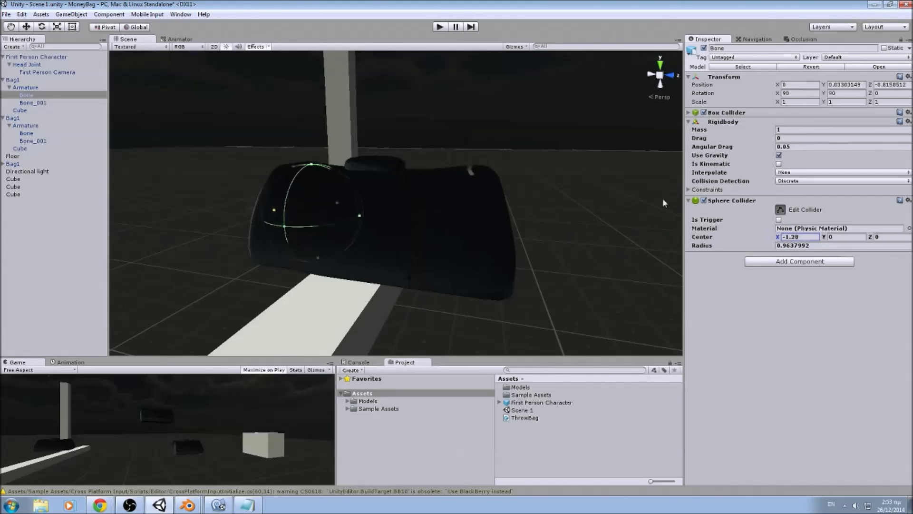
Playtest the scene with the bag's added sphere collider and stop the game.
left_click(440, 26)
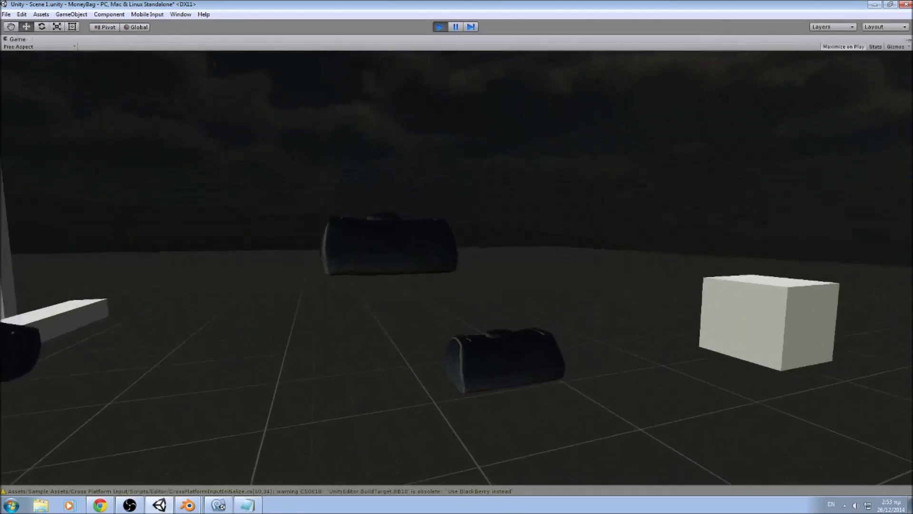
key("w")
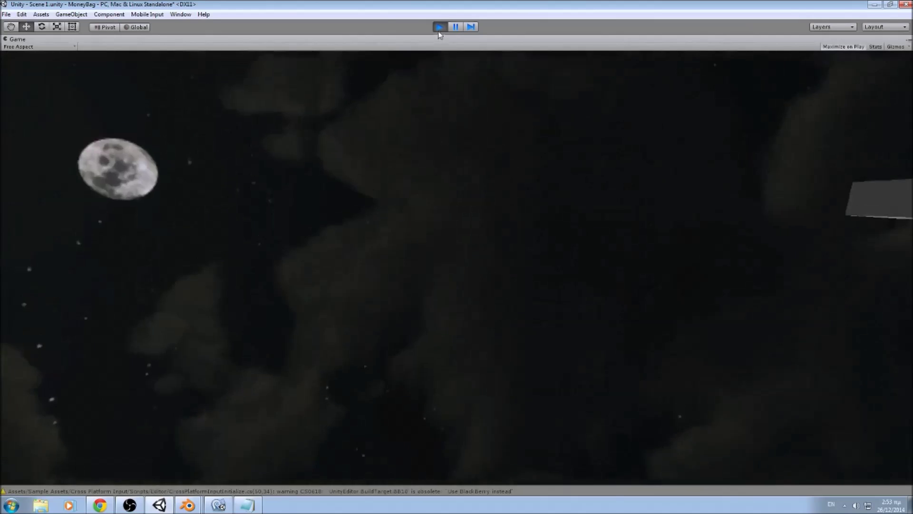
left_click(438, 29)
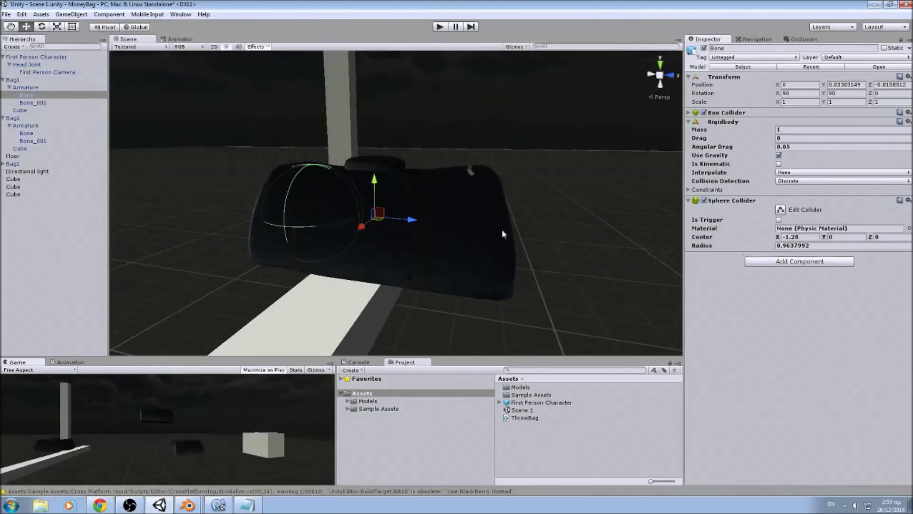
Set the First Person Camera's Throw Bag force to 20, playtest the throw, and restore the force to 5.
left_click(71, 72)
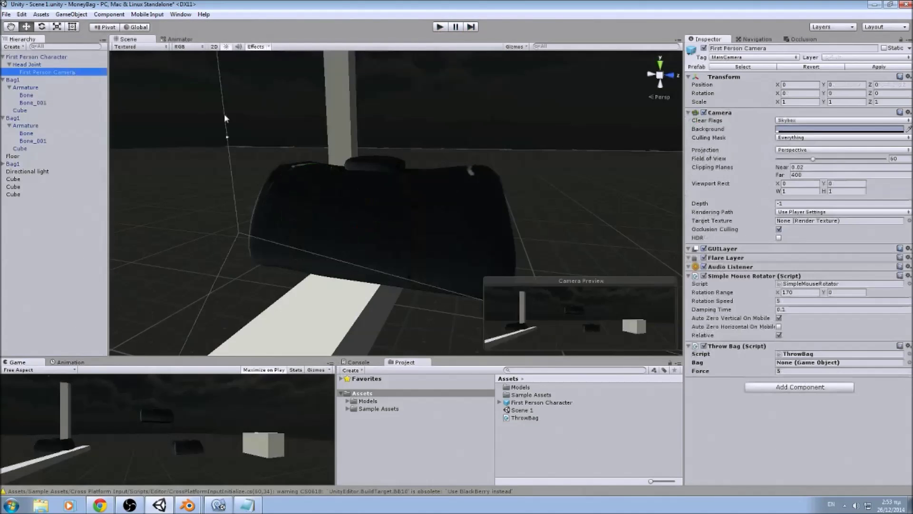
left_click(798, 371)
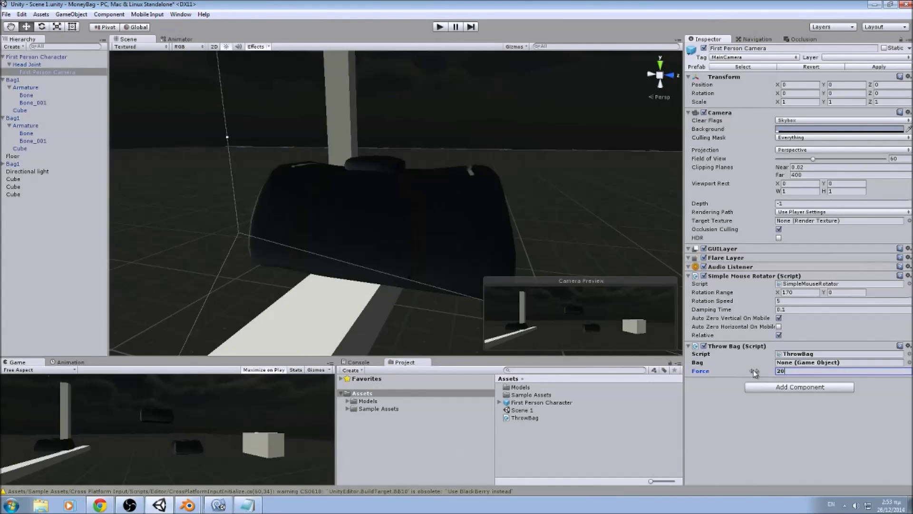
left_click(438, 28)
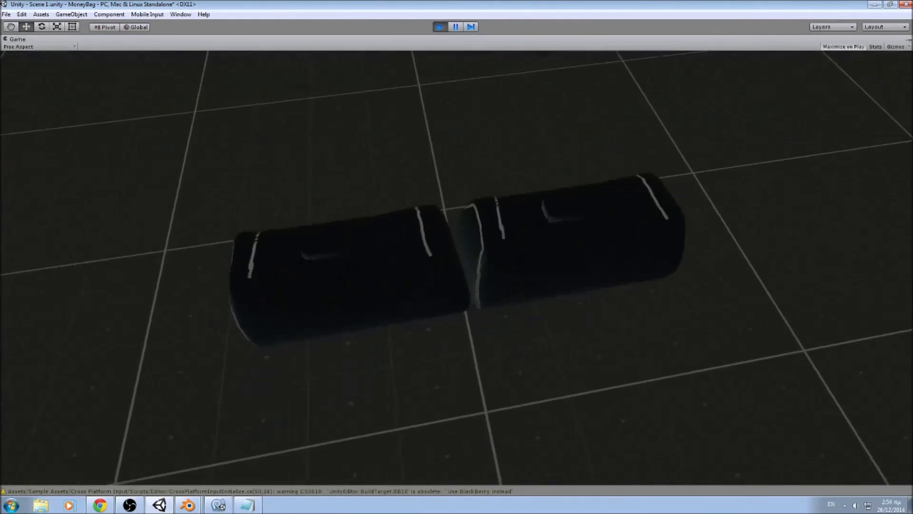
key("g")
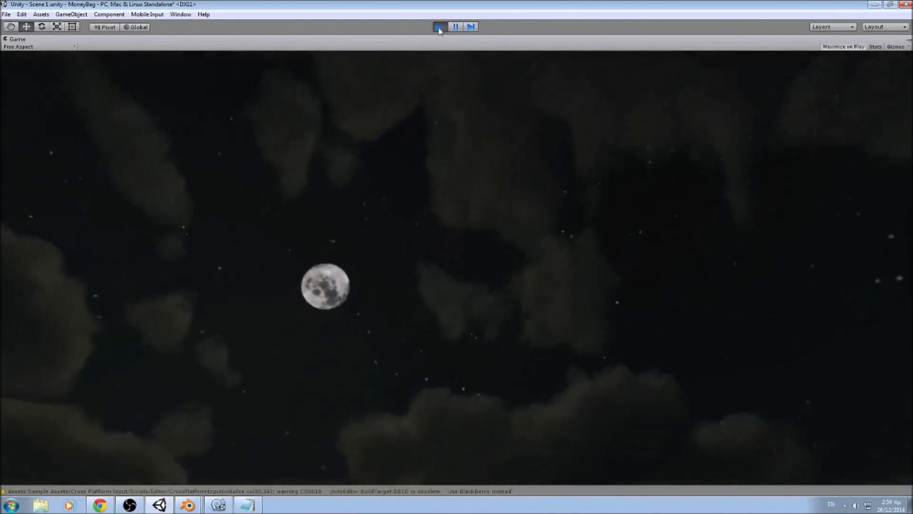
left_click(439, 28)
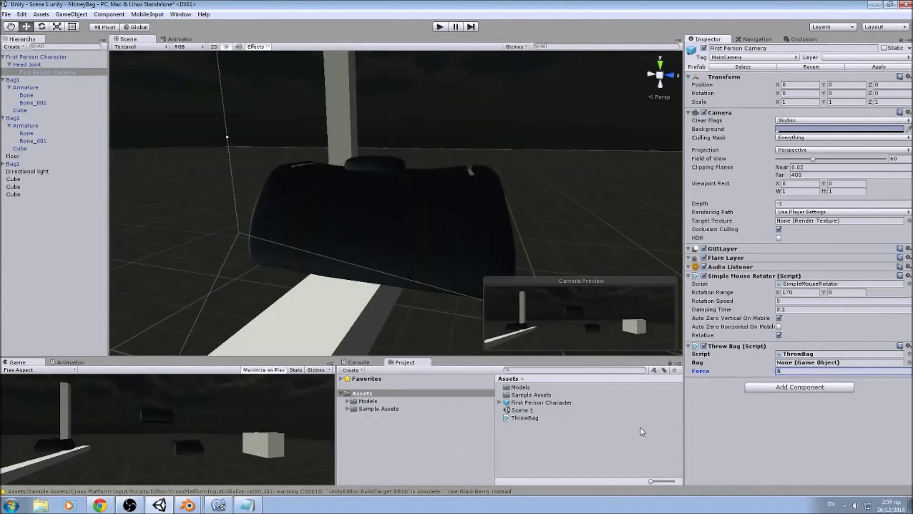
Inspect the Rigidbody mass on the second bag's Bone, playtest picking up and throwing bags, and stop the game.
left_click(26, 133)
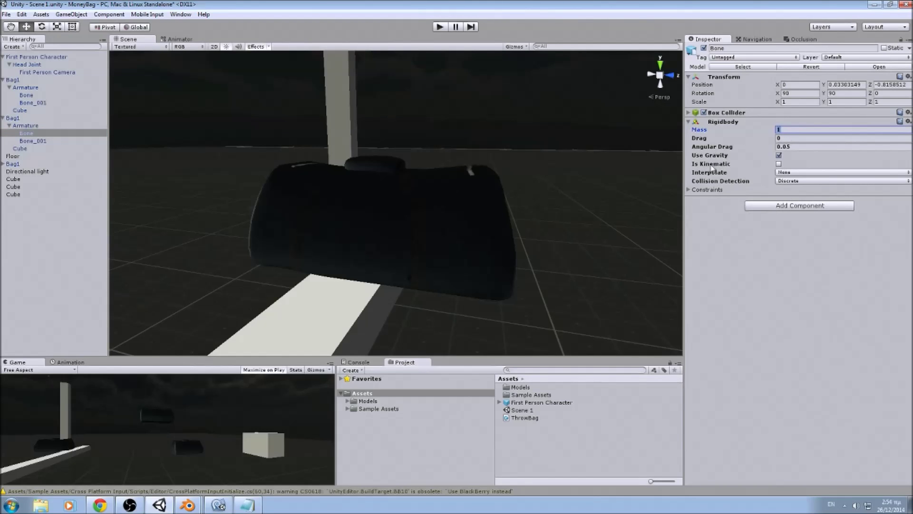
left_click(439, 27)
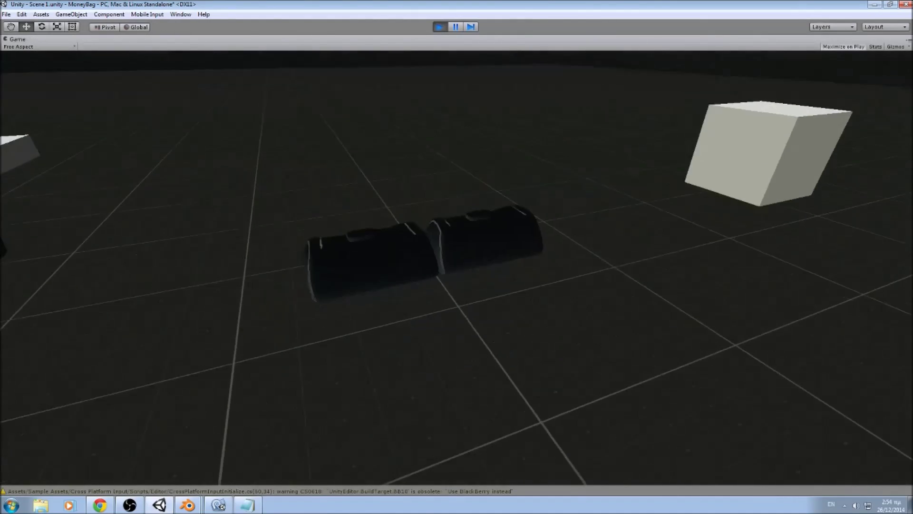
key("w")
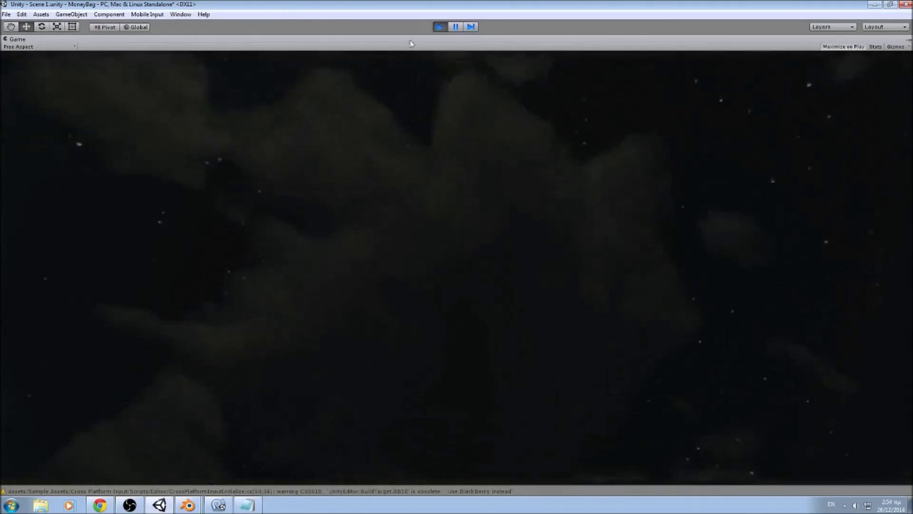
key("ctrl+p")
Select the bag resting on the long beam in the Scene view and examine it up close.
middle_click_drag(421, 235, 449, 255)
scroll(499, 274, "down", 4)
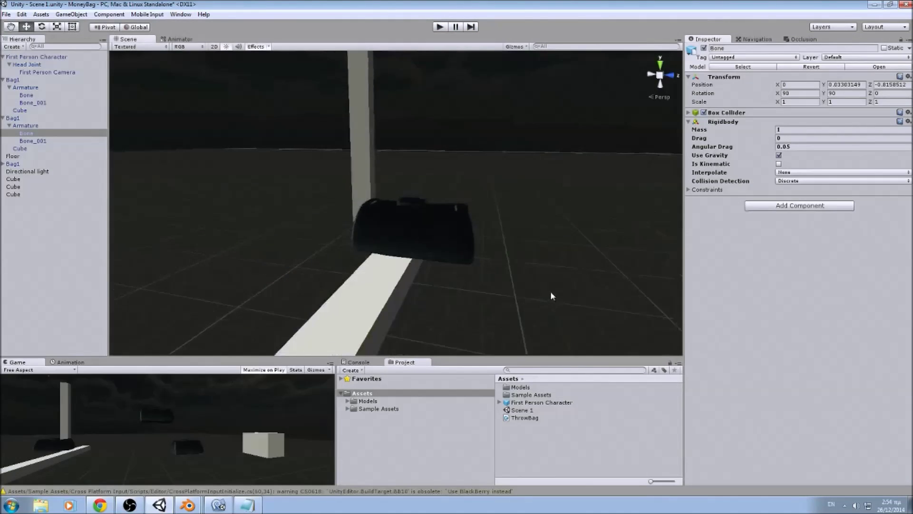
middle_click_drag(550, 291, 497, 284)
left_click(324, 207)
middle_click_drag(325, 206, 436, 232)
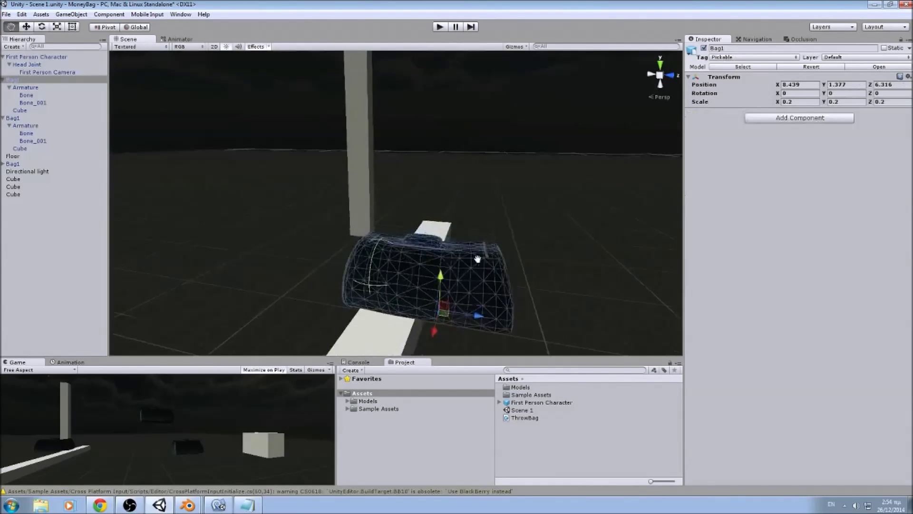
Examine the selected bag's wireframe and collider outline on the long beam from several sides.
scroll(464, 230, "up", 5)
middle_click_drag(477, 259, 402, 221)
scroll(431, 223, "down", 4)
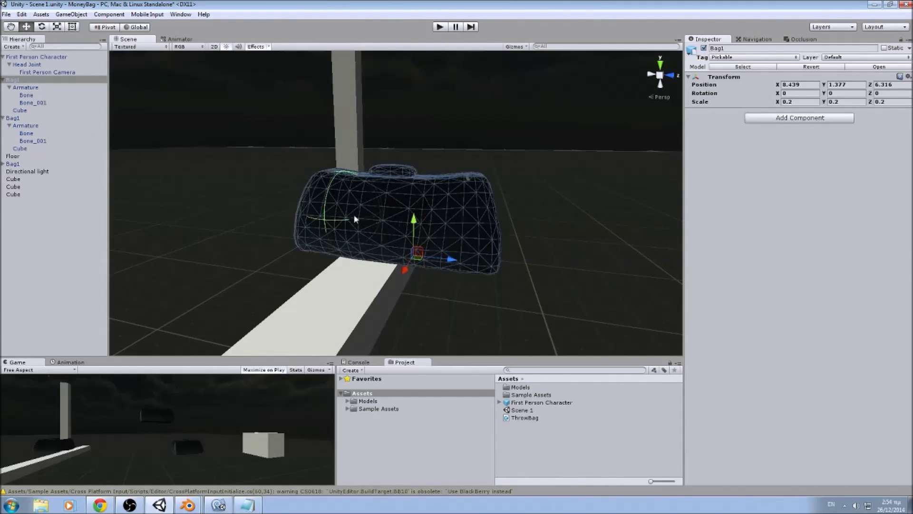
middle_click_drag(439, 230, 380, 213)
right_click_drag(380, 213, 599, 259)
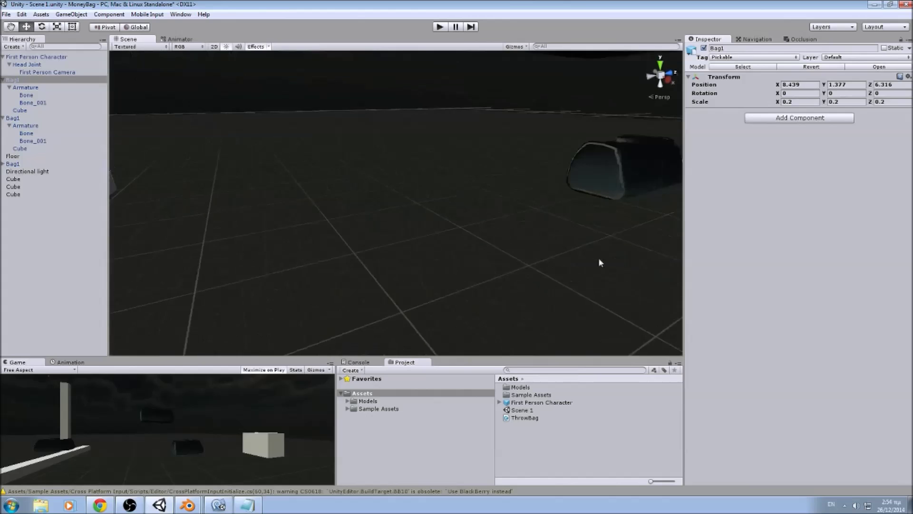
middle_click_drag(518, 256, 578, 220)
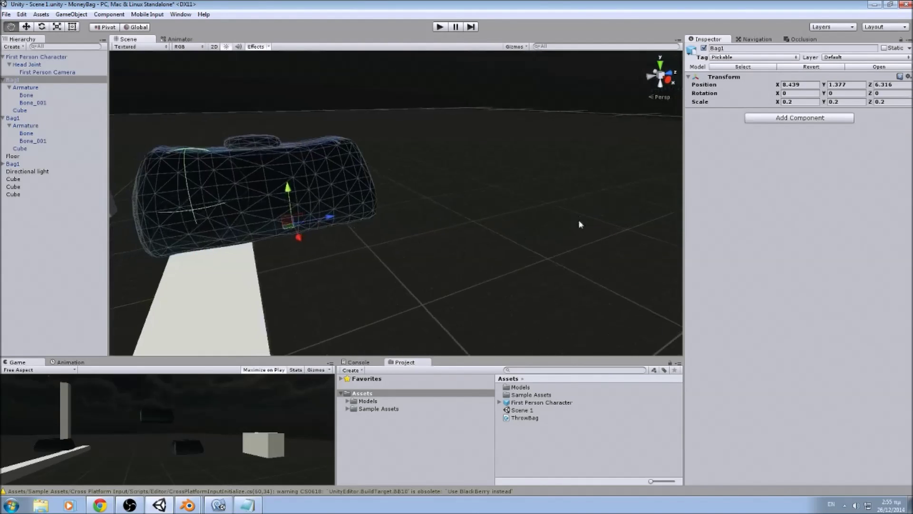
scroll(578, 220, "down", 4)
middle_click_drag(490, 209, 547, 214)
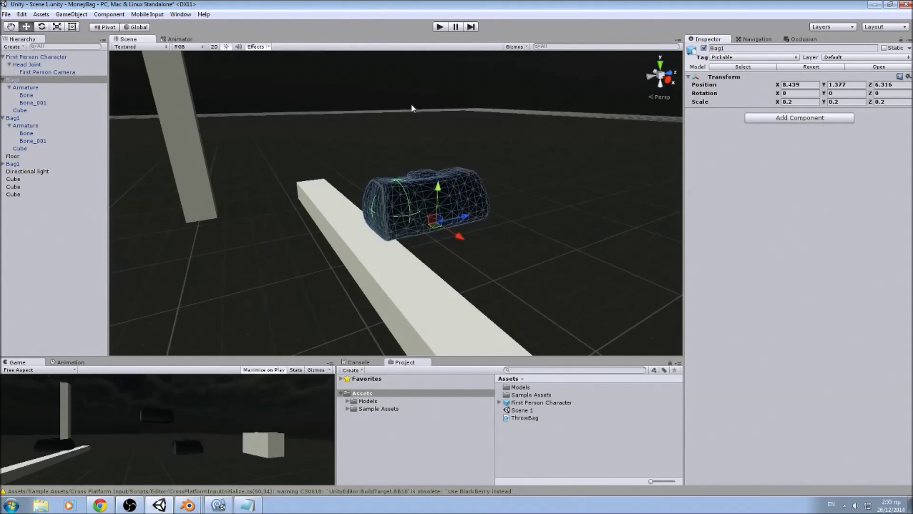
middle_click_drag(446, 136, 410, 108)
Deselect the bag on the long beam, view it from closer angles, and select its Bone to inspect the sphere collider.
left_click(390, 92)
left_click_drag(409, 108, 361, 149, "alt")
middle_click_drag(422, 182, 454, 198)
scroll(454, 198, "up", 4)
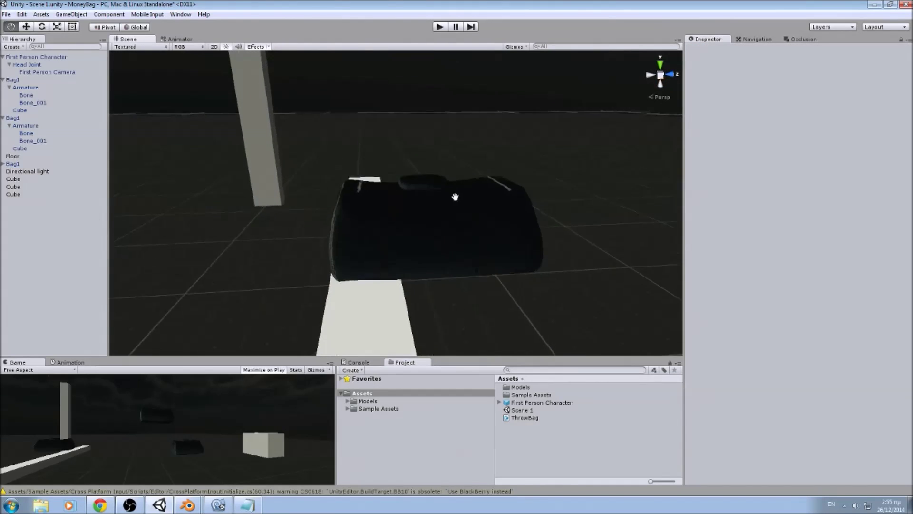
left_click_drag(454, 198, 491, 141, "alt")
middle_click_drag(491, 141, 514, 165)
left_click_drag(459, 72, 377, 197, "alt")
left_click(376, 198)
left_click(26, 97)
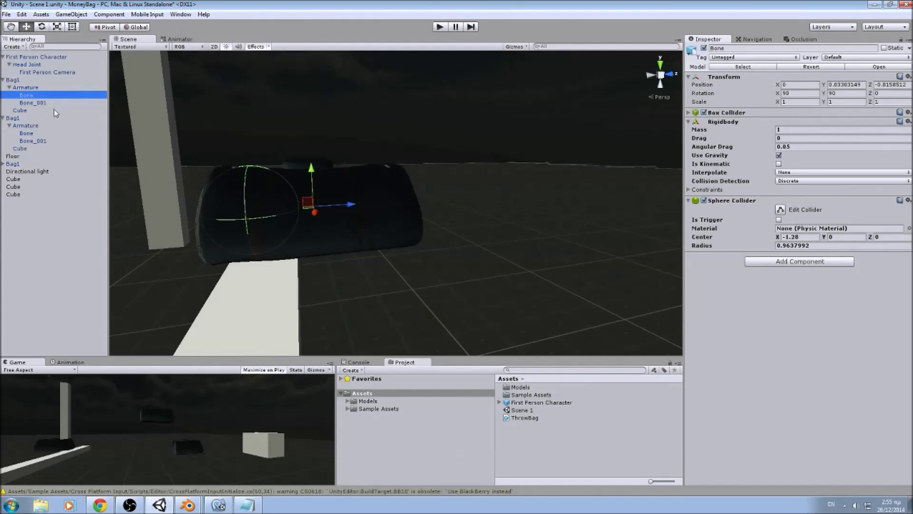
View the other two bags in the Scene, run the game to playtest picking up and throwing, and pause it.
middle_click_drag(545, 165, 463, 133)
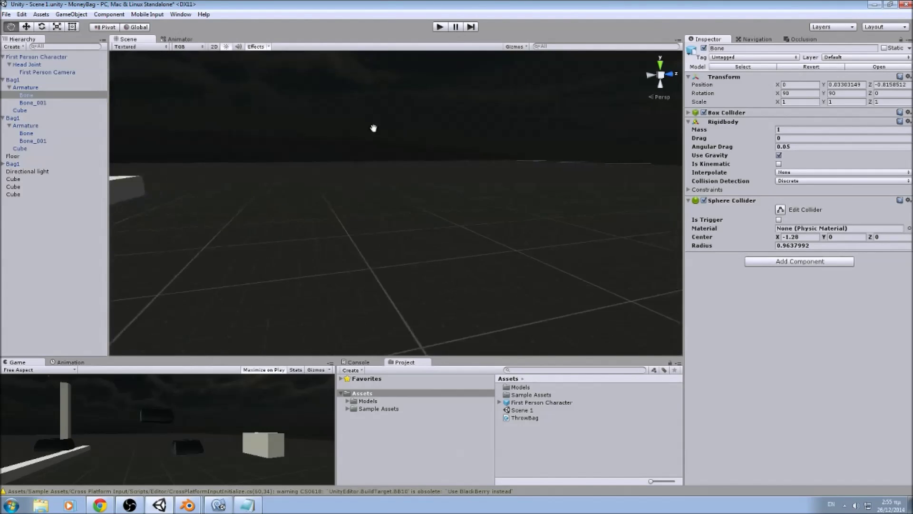
middle_click_drag(251, 128, 190, 143)
middle_click_drag(418, 195, 514, 257)
scroll(370, 159, "down", 3)
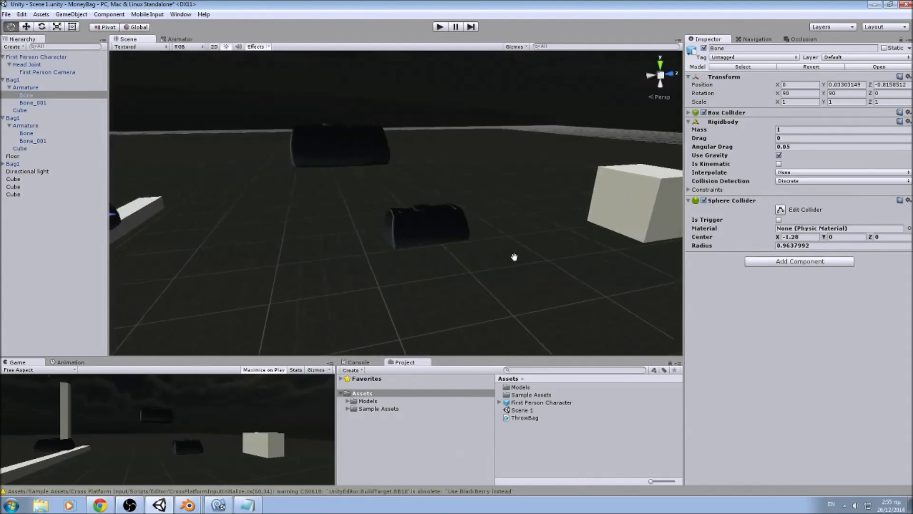
left_click(438, 27)
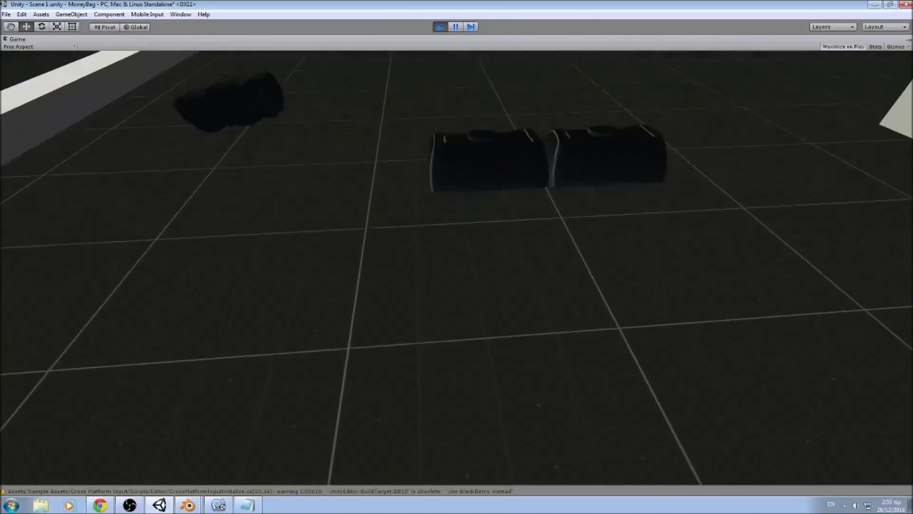
key("w")
key("e")
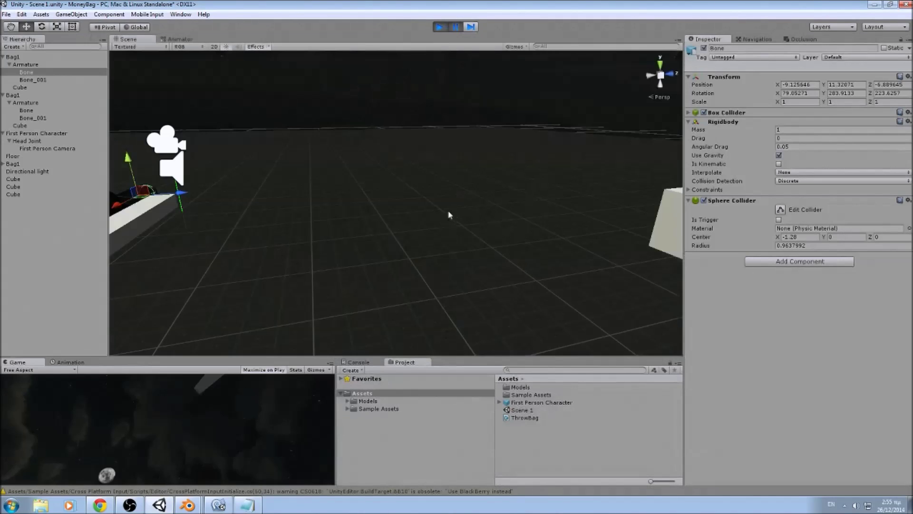
Find the bag behind the pillar in the paused scene and inspect the second bag's Bone_001 box collider, Rigidbody and Fixed Joint.
middle_click_drag(448, 213, 626, 219)
right_click_drag(626, 219, 359, 147)
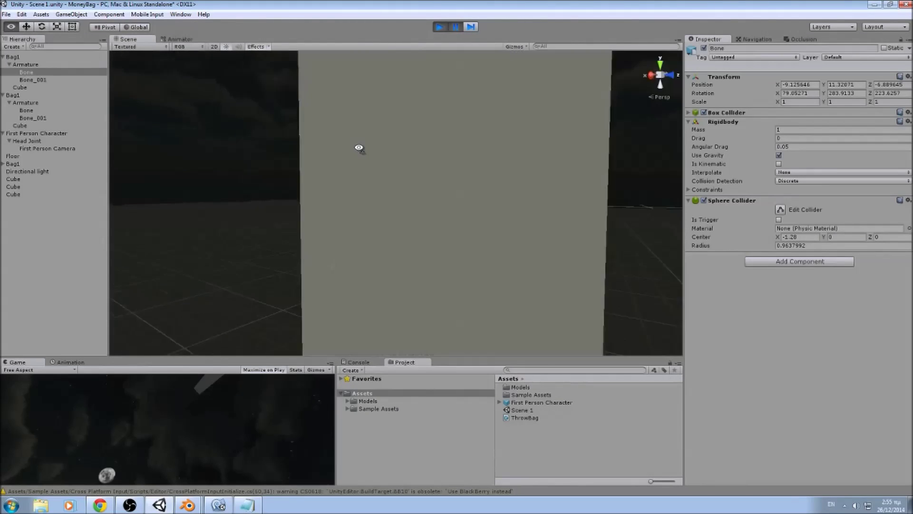
left_click_drag(359, 148, 221, 161, "alt")
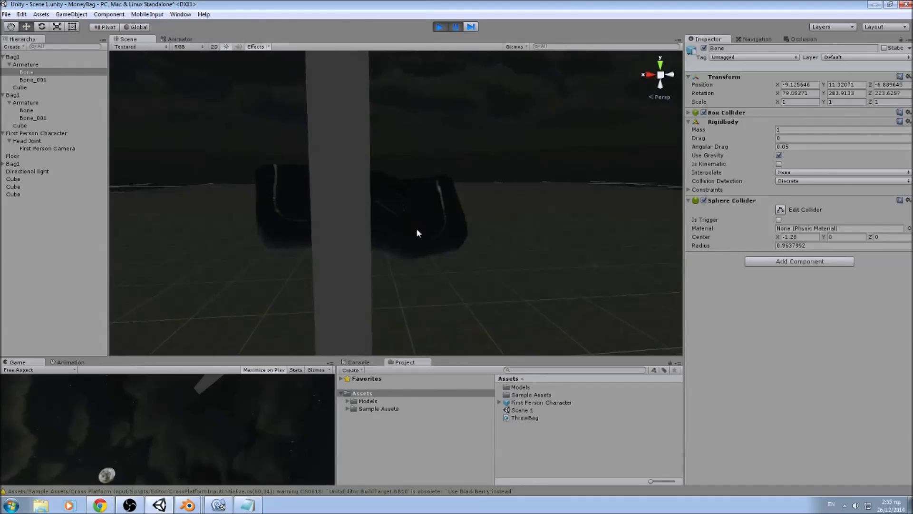
left_click(419, 228)
left_click(32, 118)
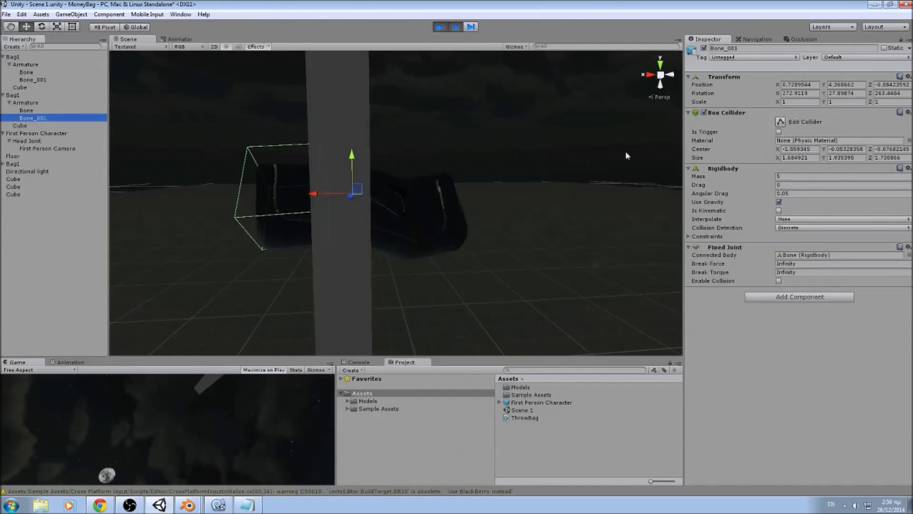
mouse_move(402, 177)
right_mouse_down()
mouse_move(420, 177)
mouse_move(389, 175)
right_mouse_up()
key("w")
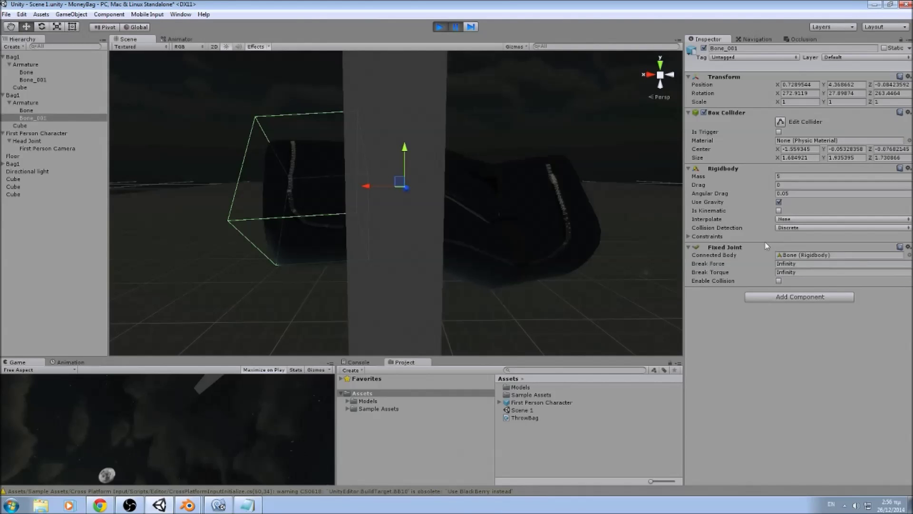
right_click_drag(374, 227, 403, 197)
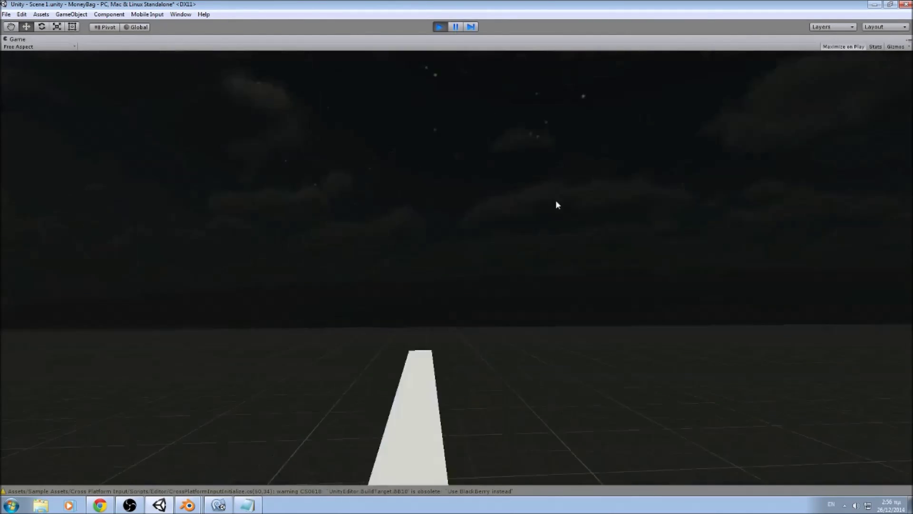
Resume the game and playtest moving, jumping and throwing a bag near the tall pillar.
left_click(725, 172)
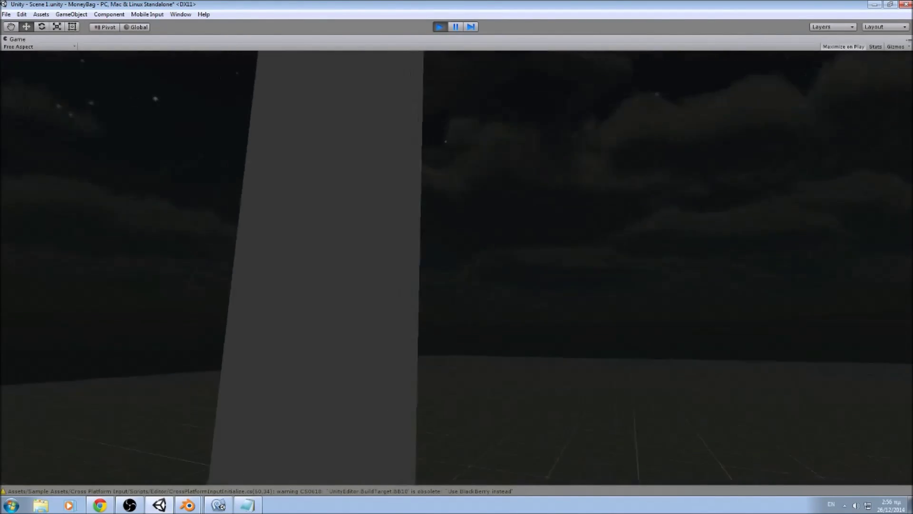
key("s")
key("g")
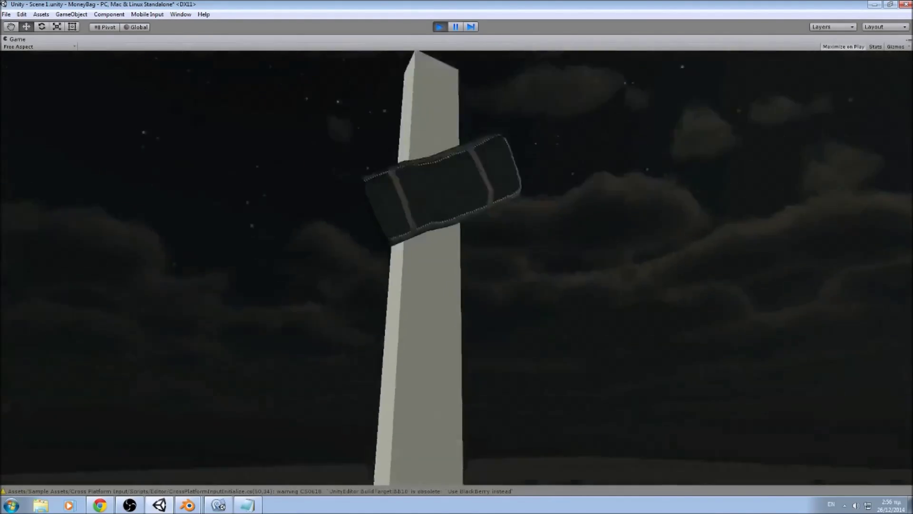
key("w")
key("space")
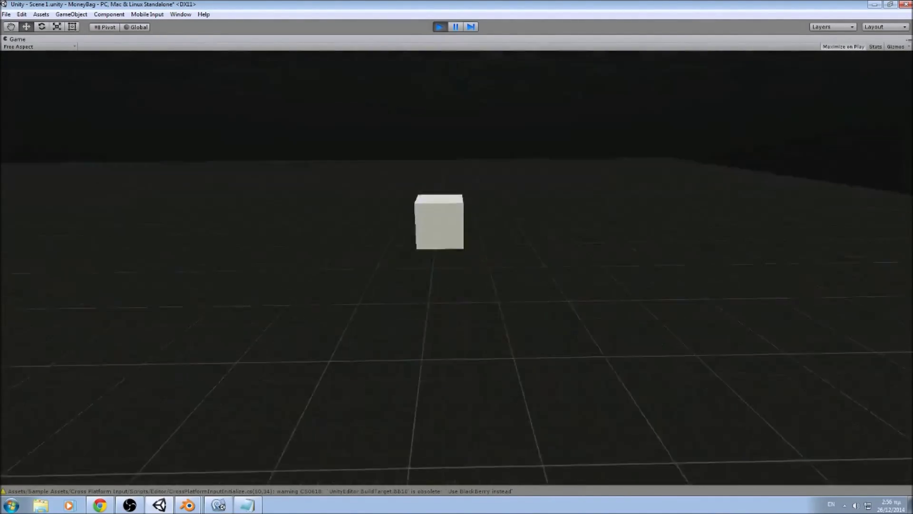